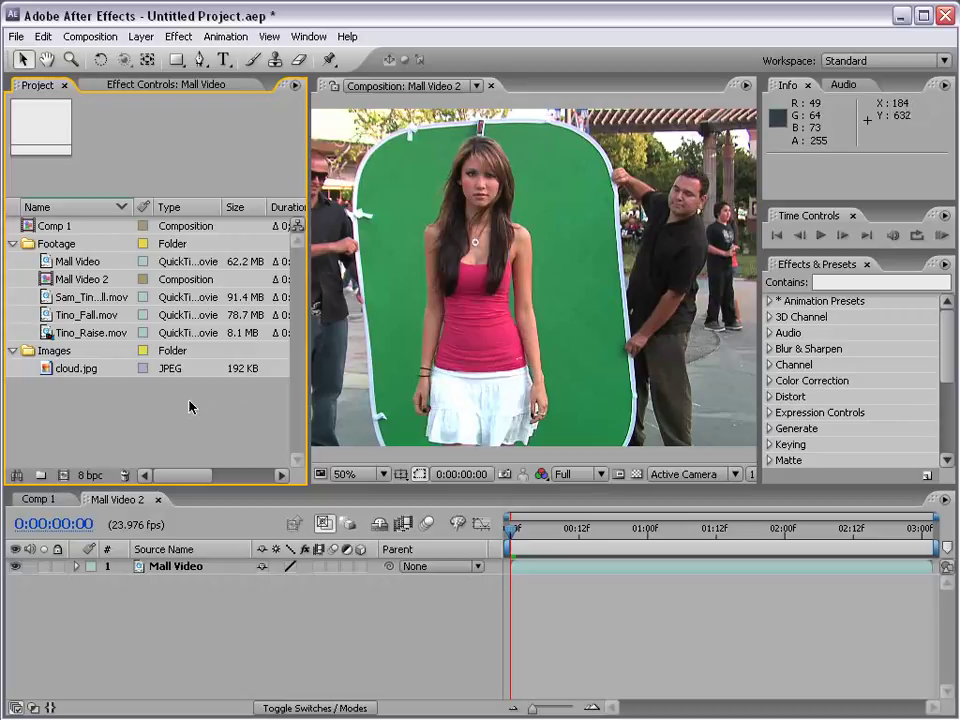
Build a Tino_Raise comp from Tino_Raise.mov and reveal the layer's Transform properties
left_click(80, 336)
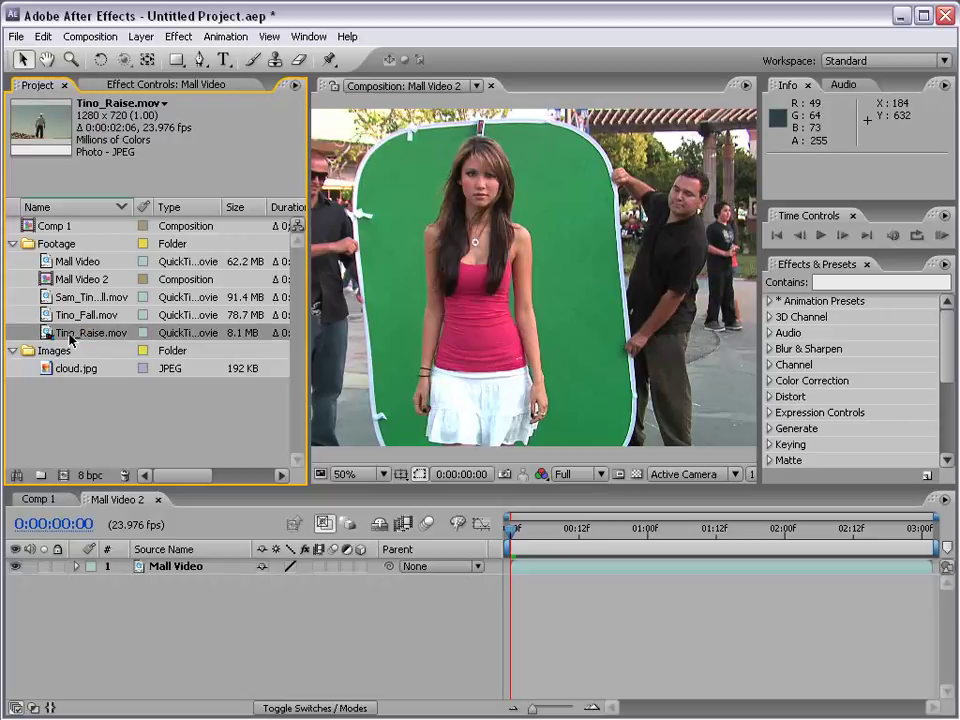
mouse_move(94, 338)
left_mouse_down()
mouse_move(75, 446)
mouse_move(80, 475)
mouse_move(64, 478)
left_mouse_up()
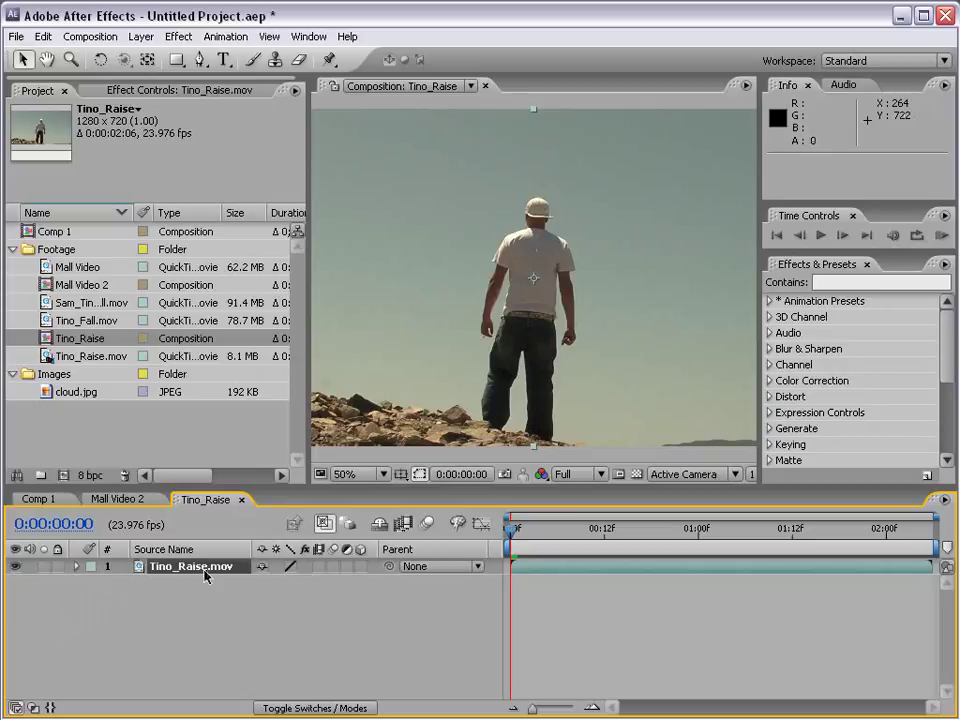
left_click(77, 566)
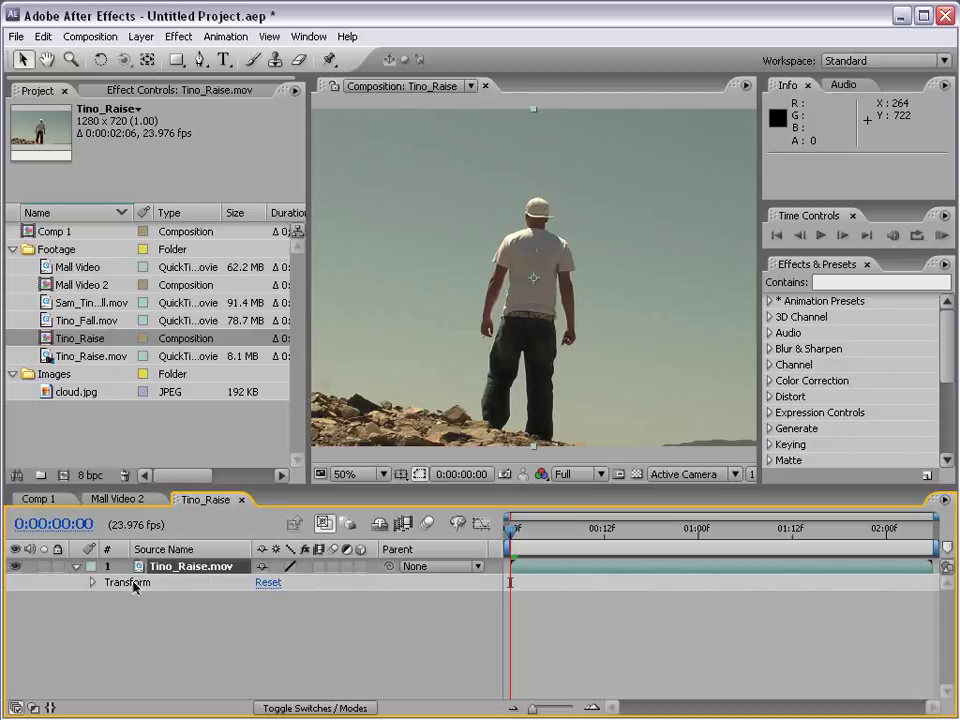
left_click(92, 583)
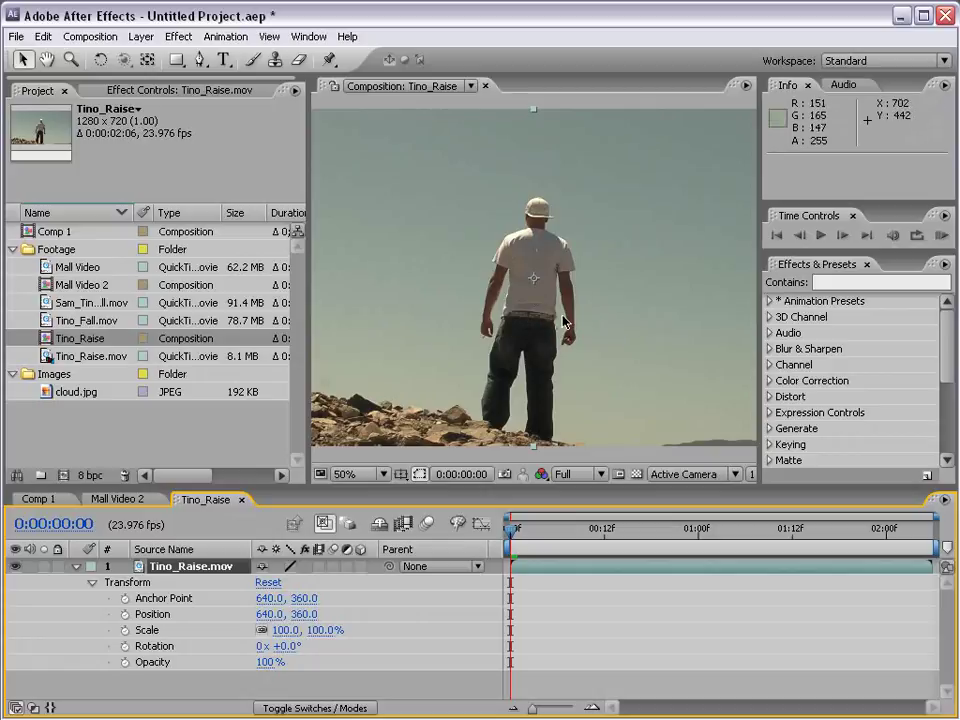
Test rotation at +5°, move the anchor point up onto the man, and rotate around it; scale tests are undone
mouse_move(288, 646)
left_mouse_down()
mouse_move(315, 646)
mouse_move(293, 646)
left_mouse_up()
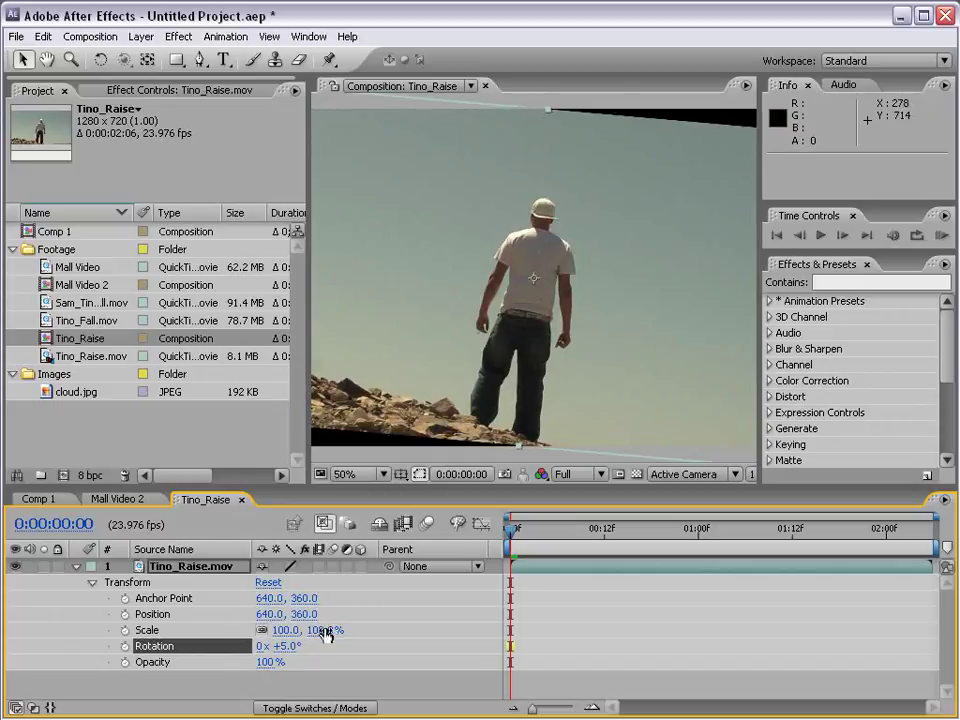
mouse_move(327, 633)
left_mouse_down()
mouse_move(400, 628)
mouse_move(351, 626)
left_mouse_up()
key("ctrl+z")
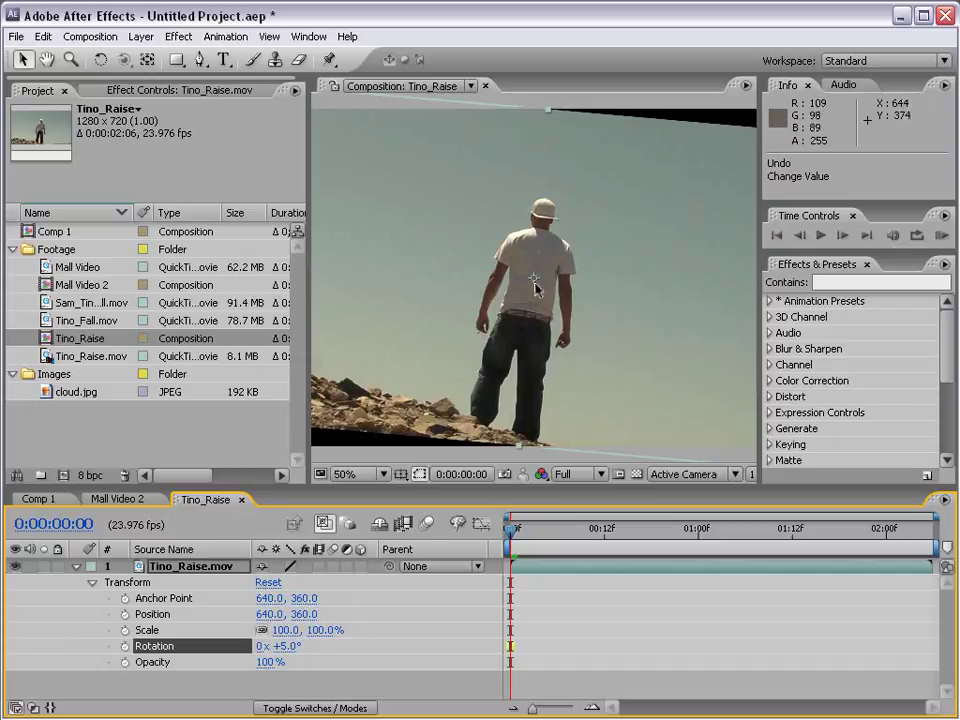
left_click(147, 62)
left_click_drag(534, 279, 540, 211)
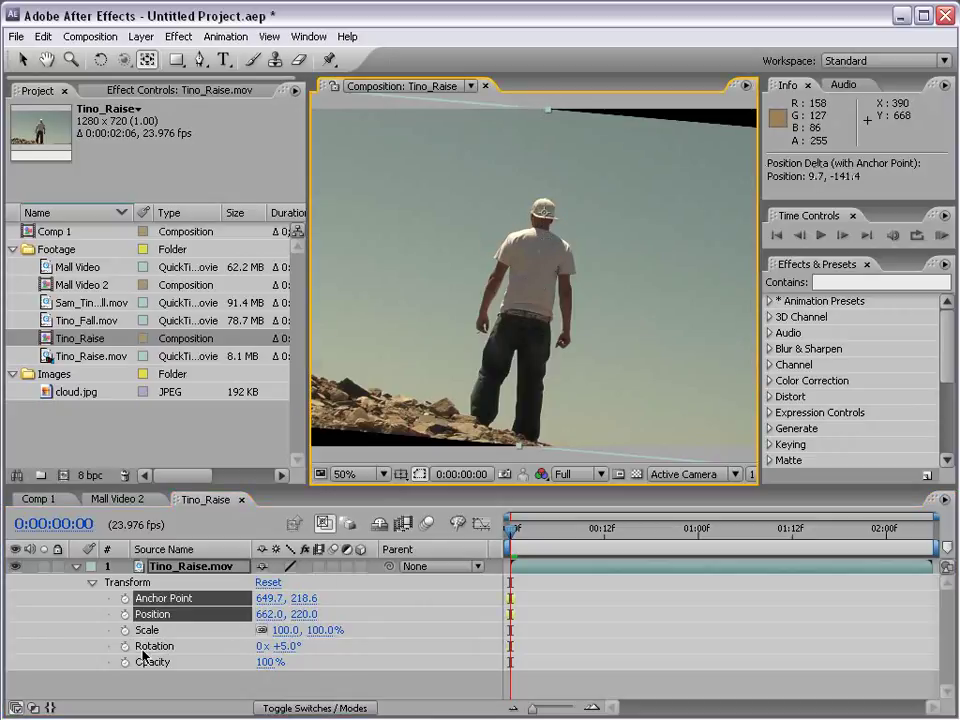
mouse_move(280, 646)
left_mouse_down()
mouse_move(229, 646)
mouse_move(281, 646)
mouse_move(266, 630)
mouse_move(271, 636)
mouse_move(290, 614)
mouse_move(237, 632)
left_mouse_up()
left_click_drag(313, 630, 318, 652)
key("ctrl+z")
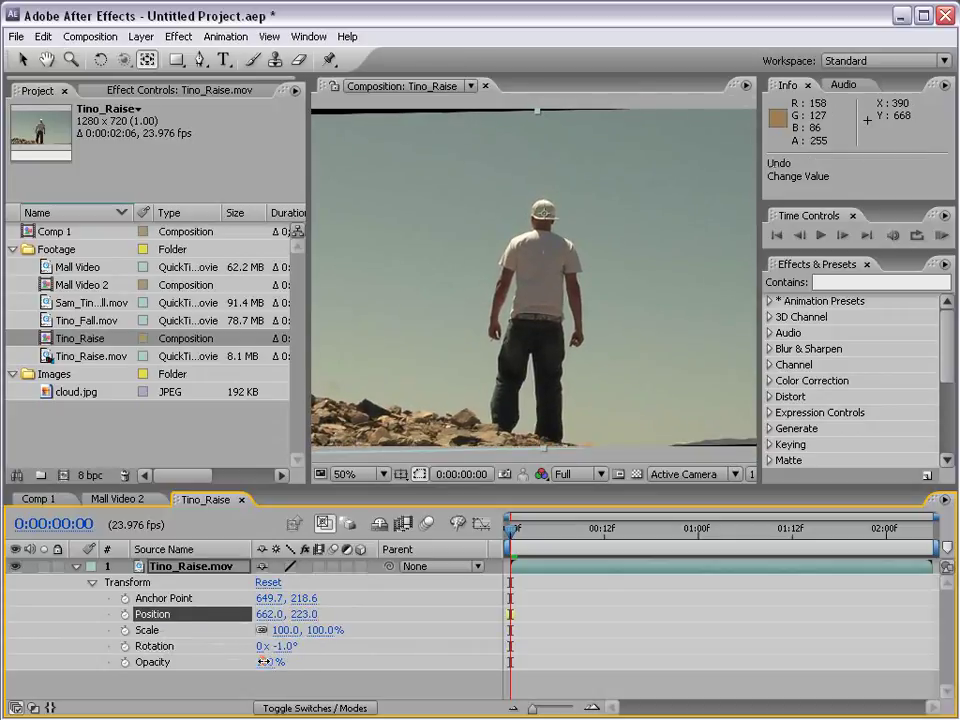
Fade the layer to 10% opacity, then reset all Transform properties and bring up Position's options
mouse_move(268, 662)
left_mouse_down()
mouse_move(152, 662)
mouse_move(300, 655)
left_mouse_up()
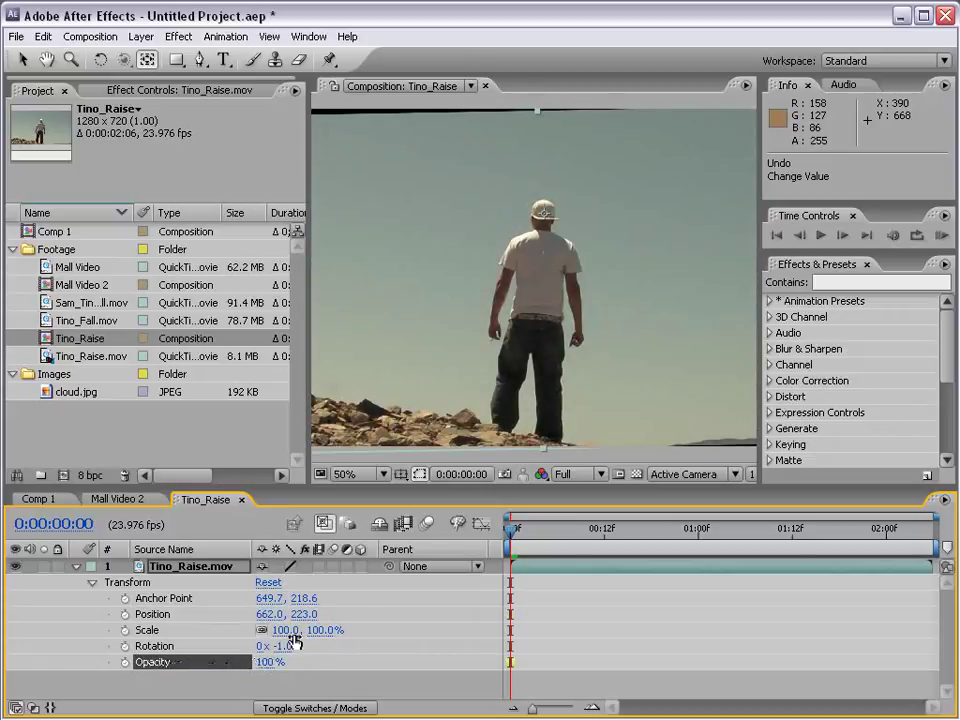
left_click(266, 583)
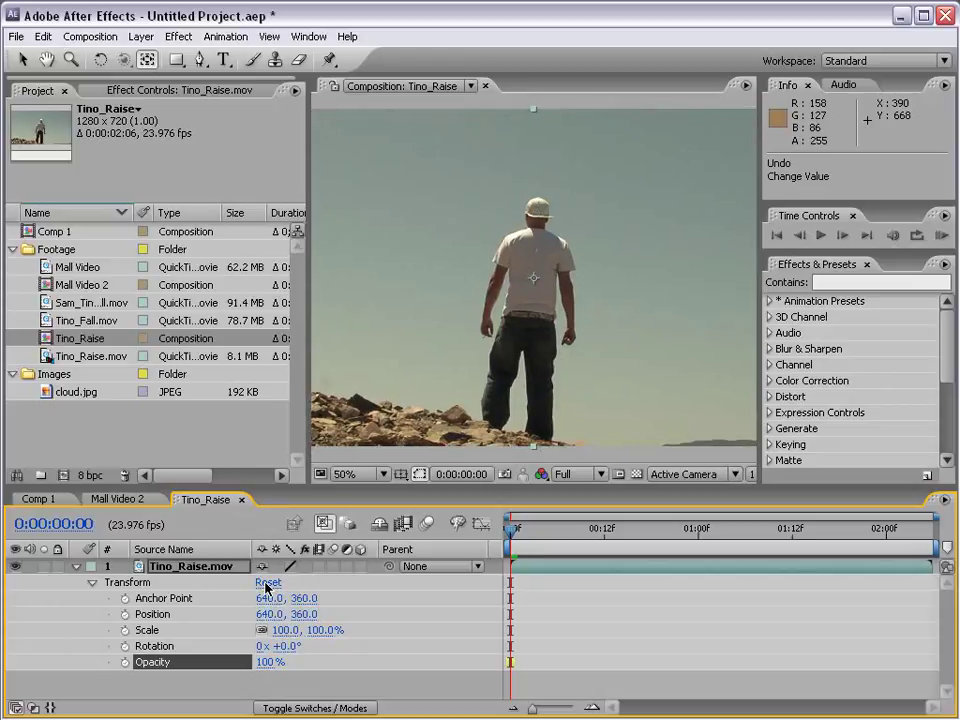
right_click(160, 617)
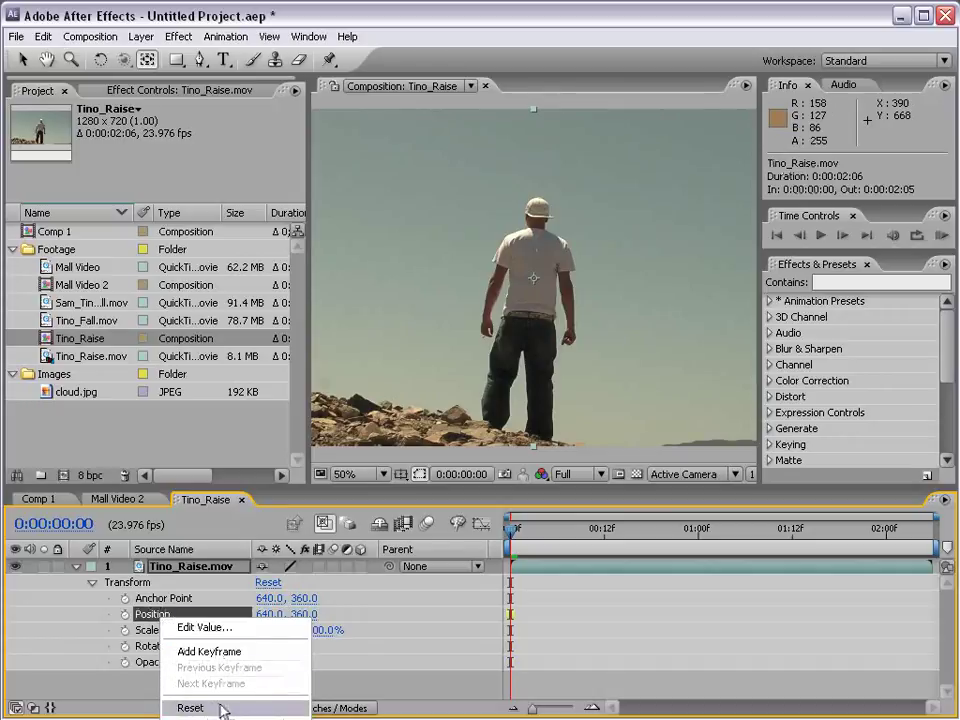
Reset Position to default and set a 0% Opacity keyframe at the first frame
left_click(216, 708)
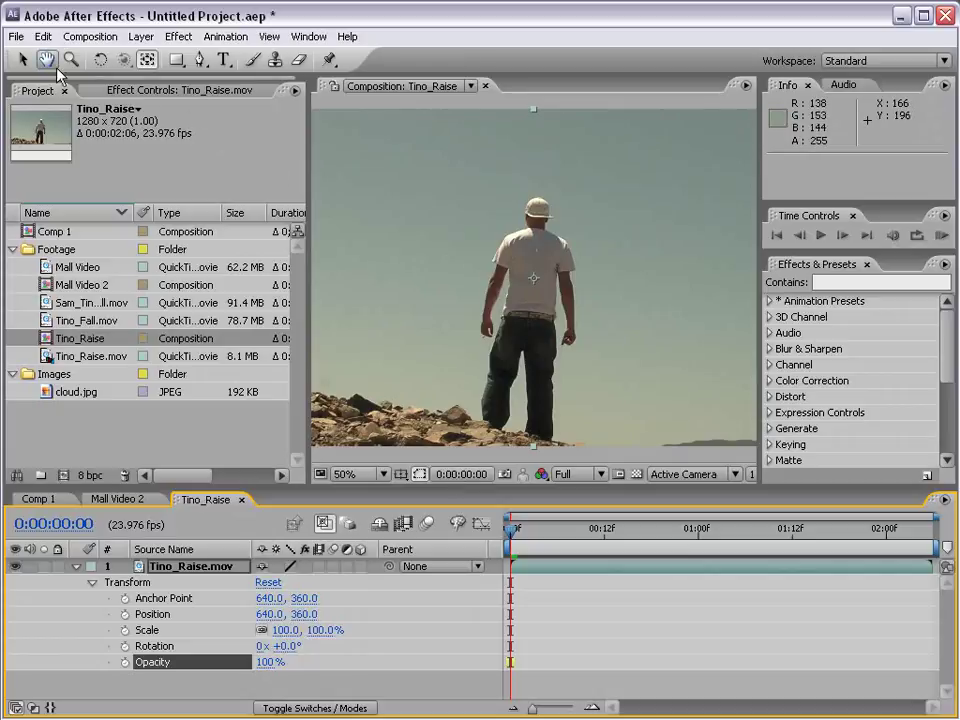
left_click(25, 61)
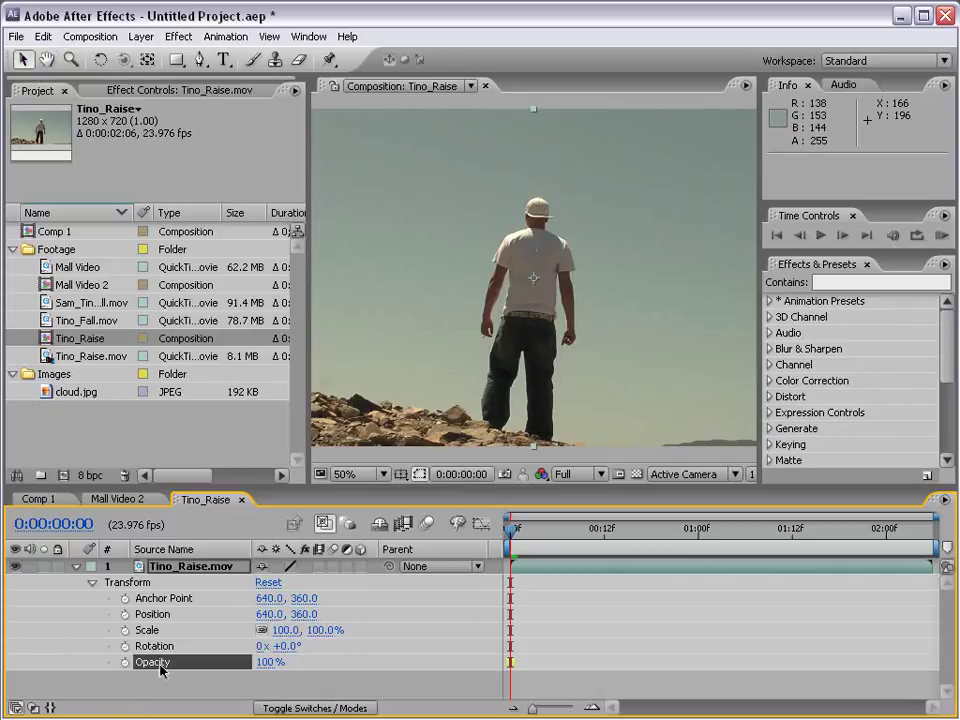
mouse_move(278, 672)
left_mouse_down()
mouse_move(172, 663)
mouse_move(276, 662)
left_mouse_up()
mouse_move(511, 531)
left_mouse_down()
mouse_move(697, 543)
mouse_move(506, 541)
left_mouse_up()
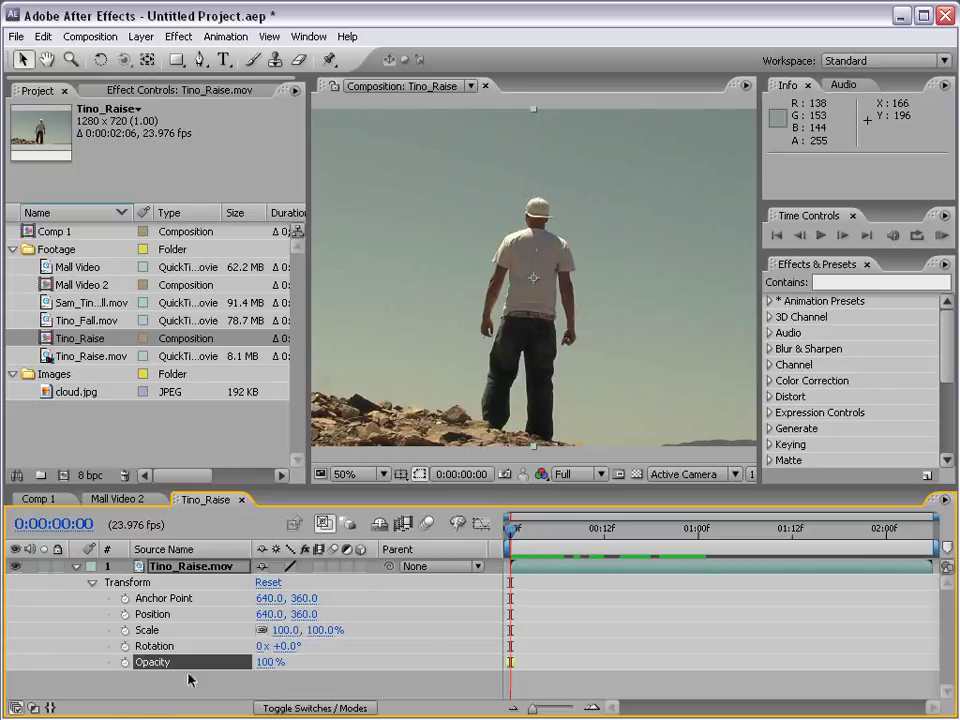
left_click(268, 662)
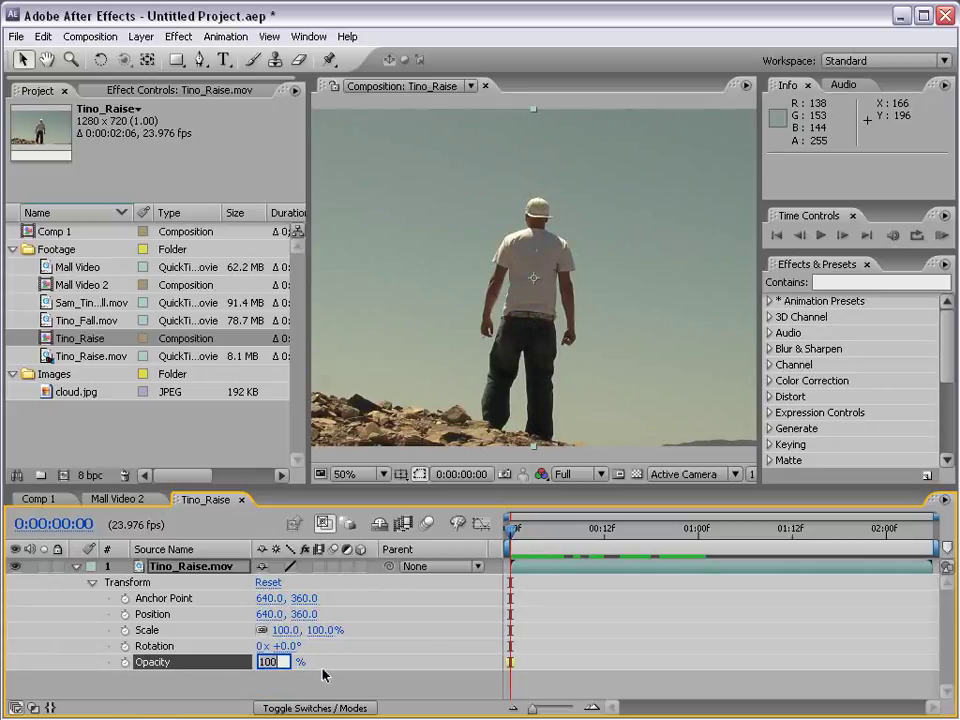
type("0")
key("Return")
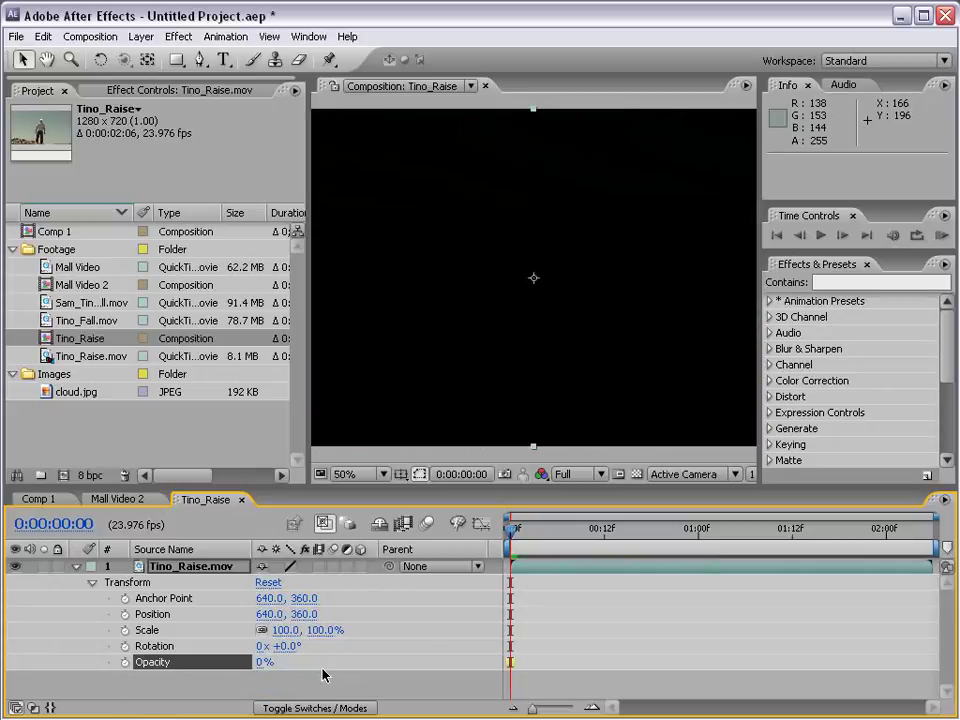
left_click(125, 662)
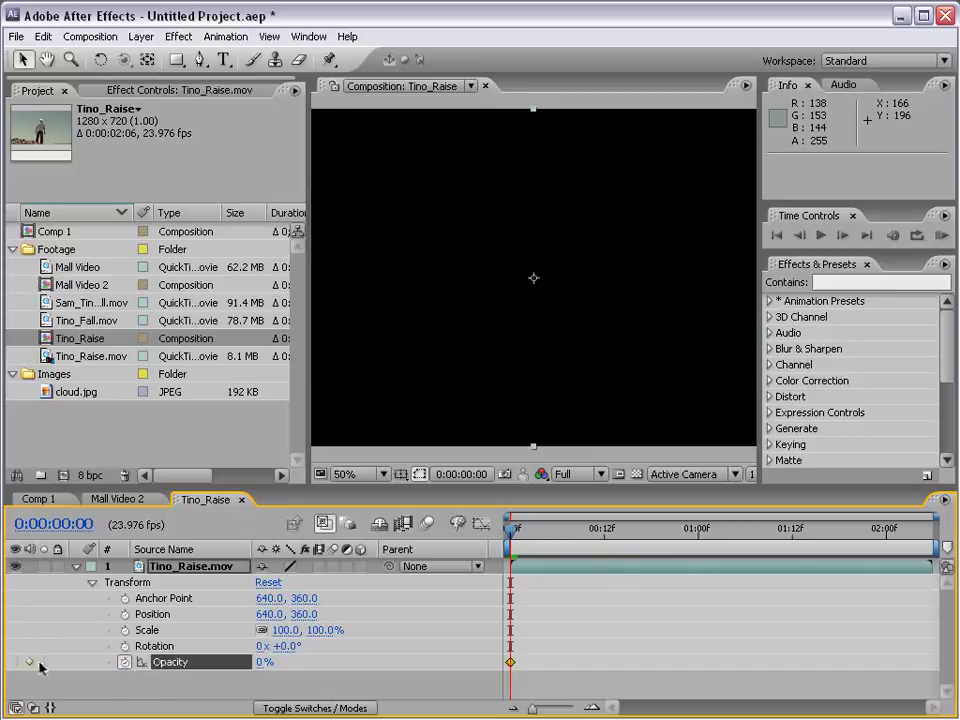
At 1:00, raise Opacity to 100% to complete the fade-in
mouse_move(512, 528)
left_mouse_down()
mouse_move(542, 540)
mouse_move(580, 528)
left_mouse_up()
left_click(512, 542)
left_click_drag(511, 542, 696, 553)
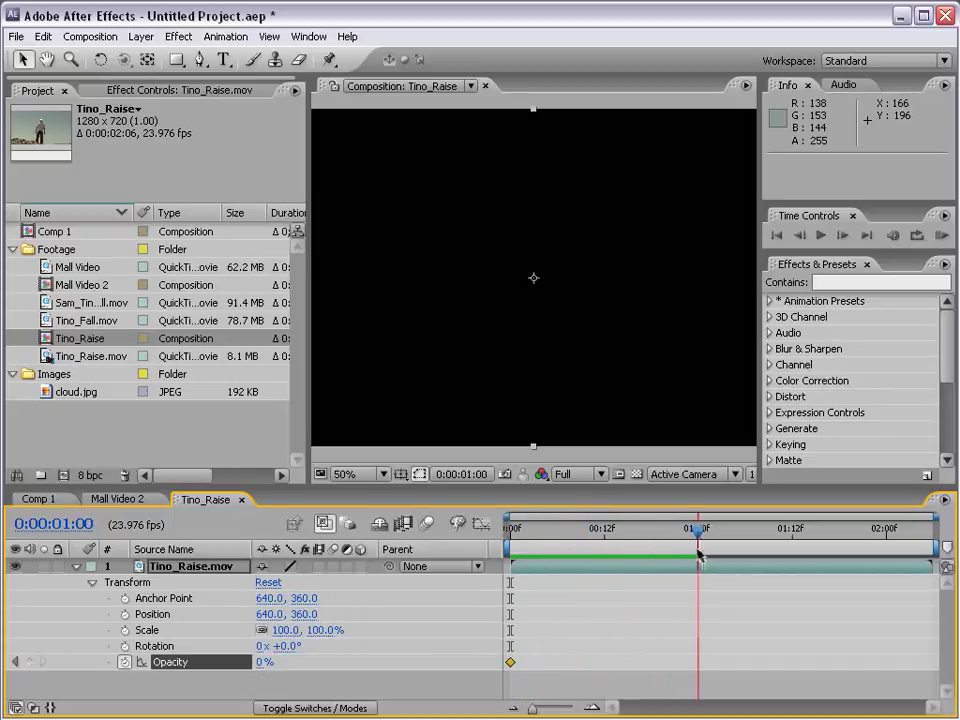
left_click(514, 544)
mouse_move(514, 544)
left_mouse_down()
mouse_move(713, 551)
mouse_move(698, 549)
left_mouse_up()
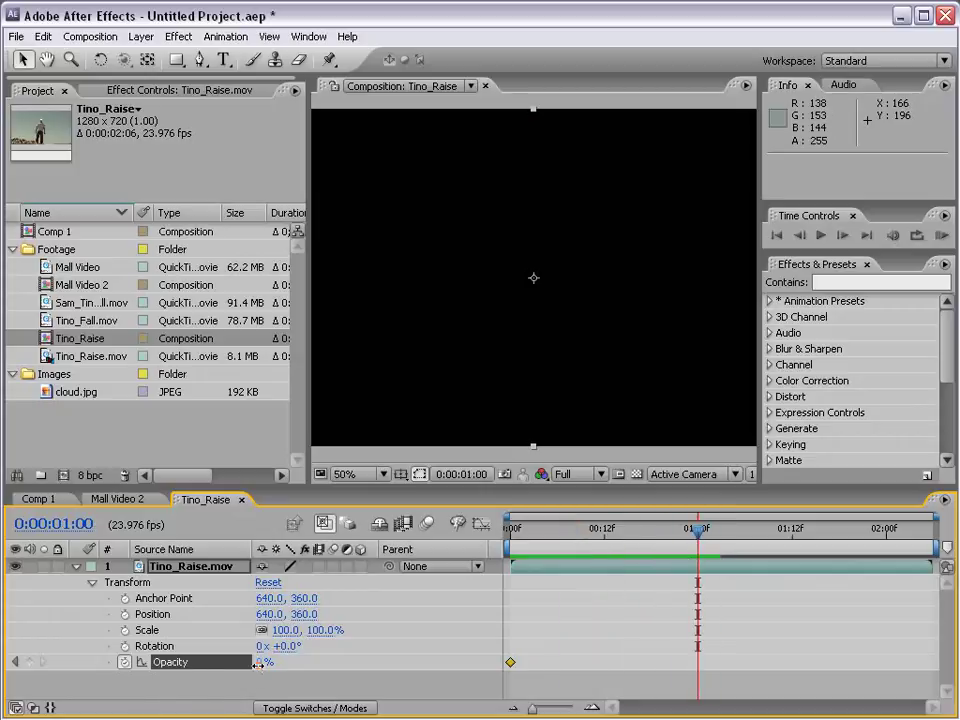
left_click_drag(258, 664, 478, 655)
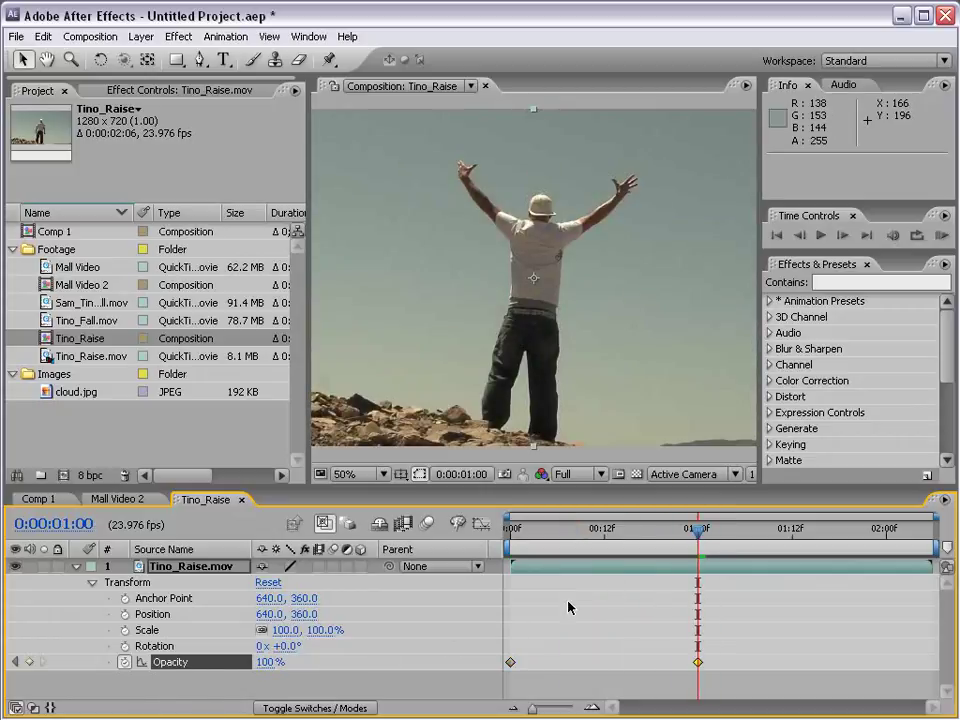
Preview the fade-in and scrub through the first second to check it
left_click(941, 237)
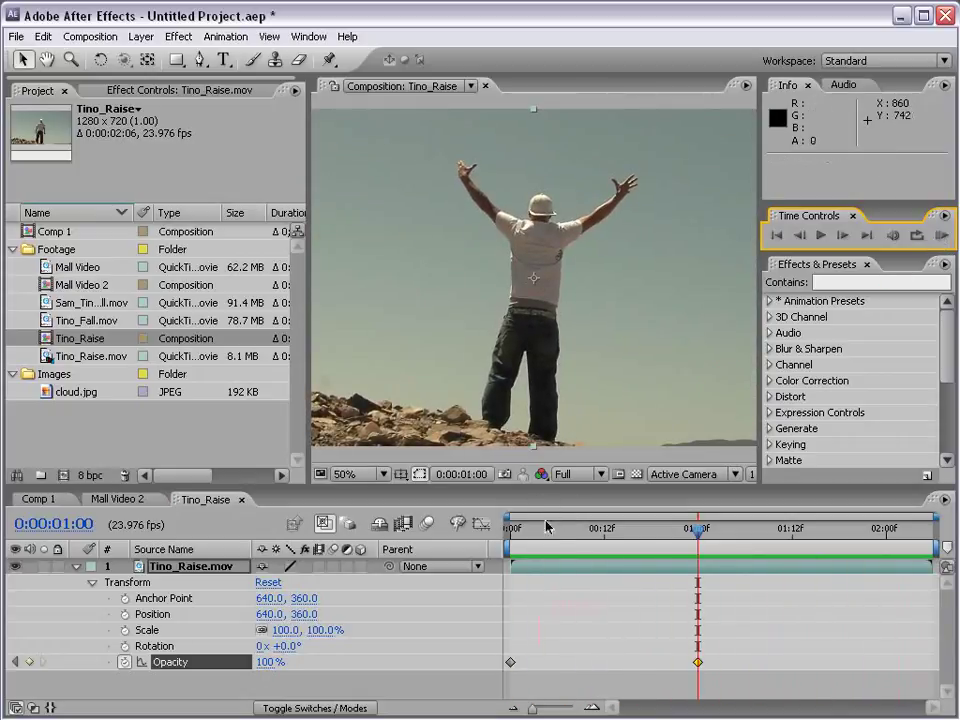
mouse_move(540, 526)
left_mouse_down()
mouse_move(568, 546)
mouse_move(677, 574)
mouse_move(541, 570)
left_mouse_up()
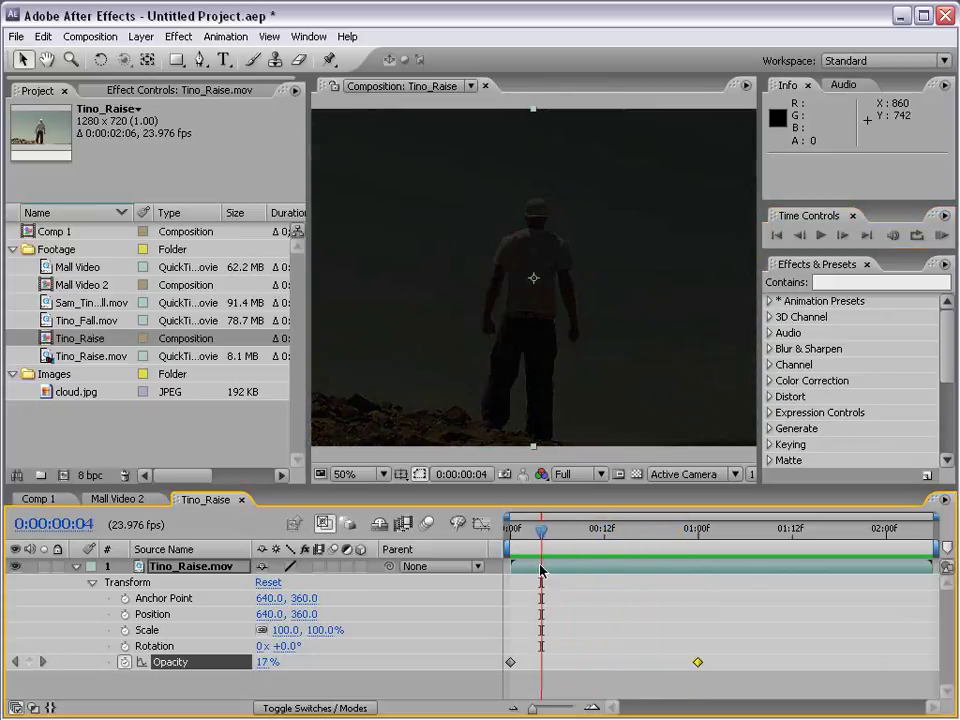
mouse_move(541, 570)
left_mouse_down()
mouse_move(551, 536)
mouse_move(621, 545)
mouse_move(620, 560)
left_mouse_up()
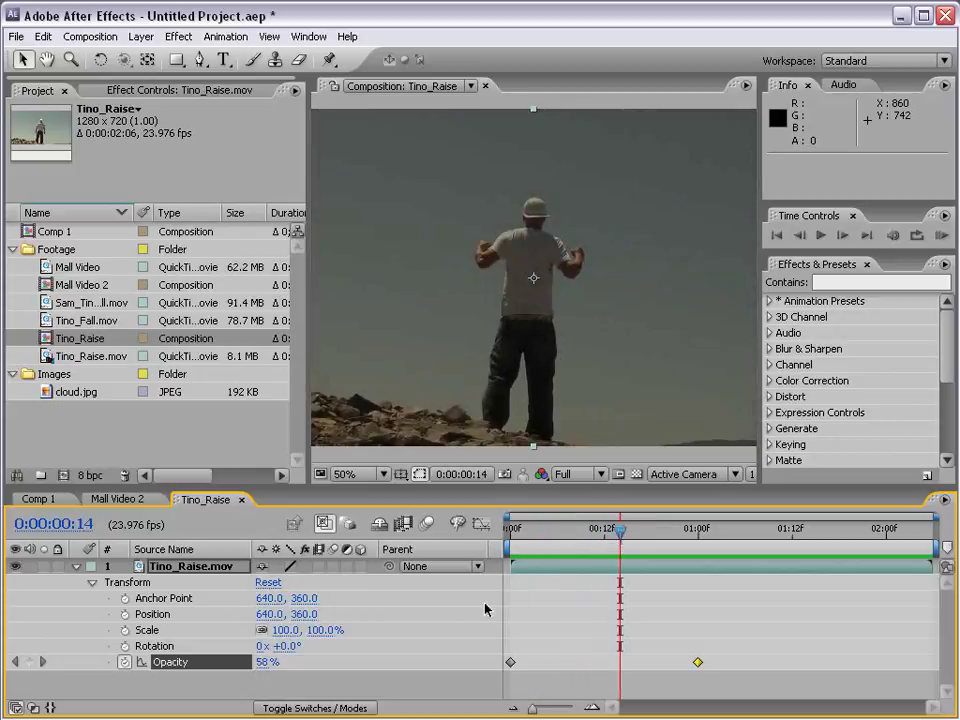
left_click_drag(620, 545, 707, 555)
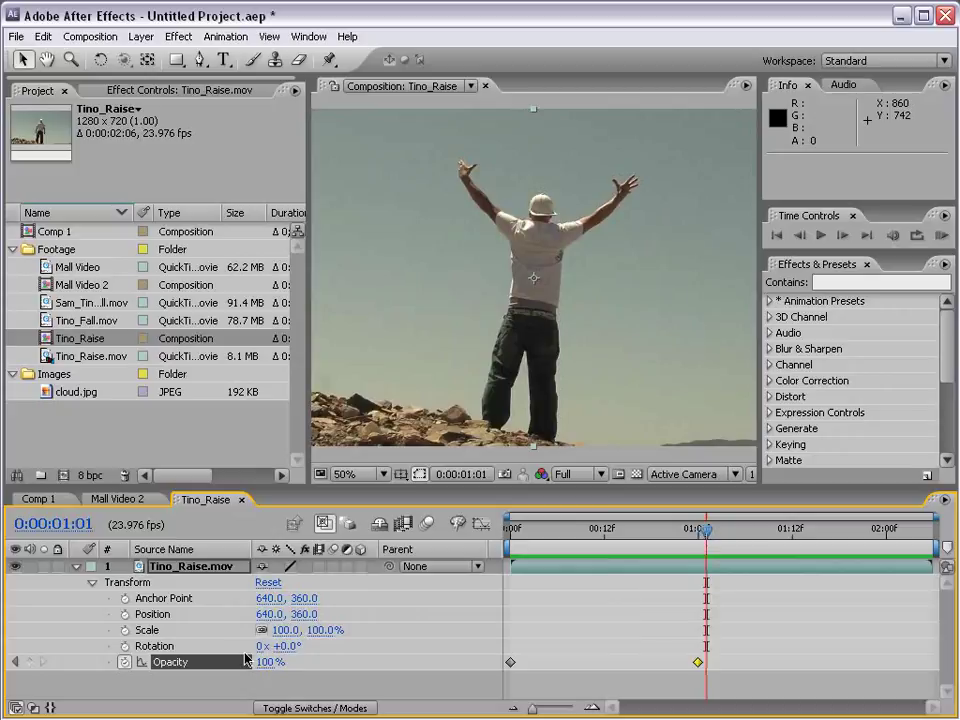
Remove the opacity animation, start a Position keyframe at frame 0, and test a move to 980, 224 at frame 9
left_click(124, 662)
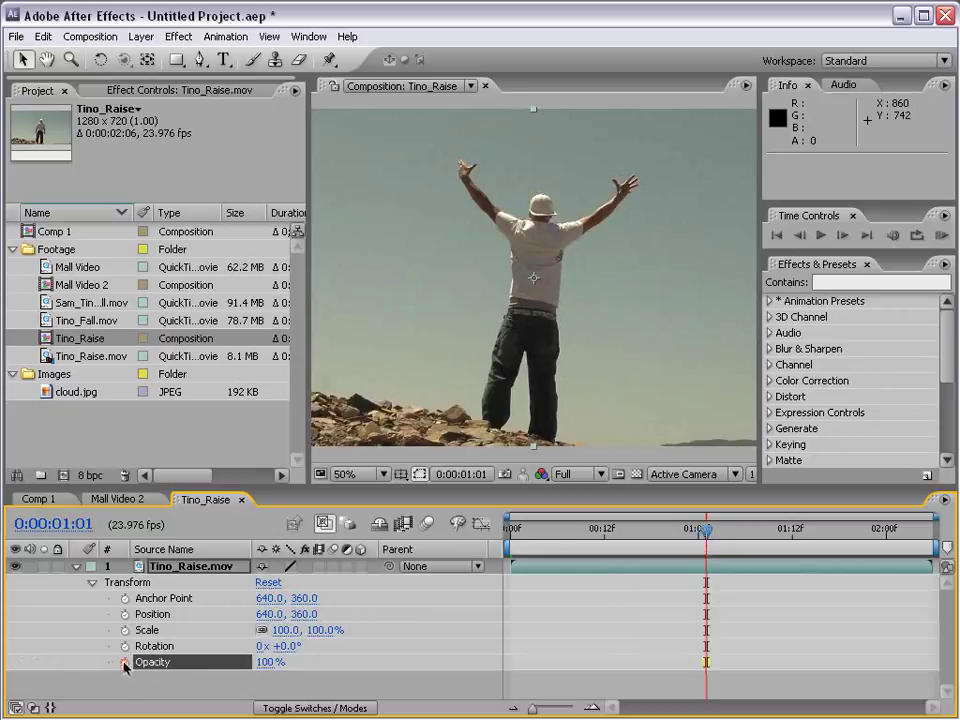
mouse_move(707, 530)
left_mouse_down()
mouse_move(551, 534)
mouse_move(496, 548)
left_mouse_up()
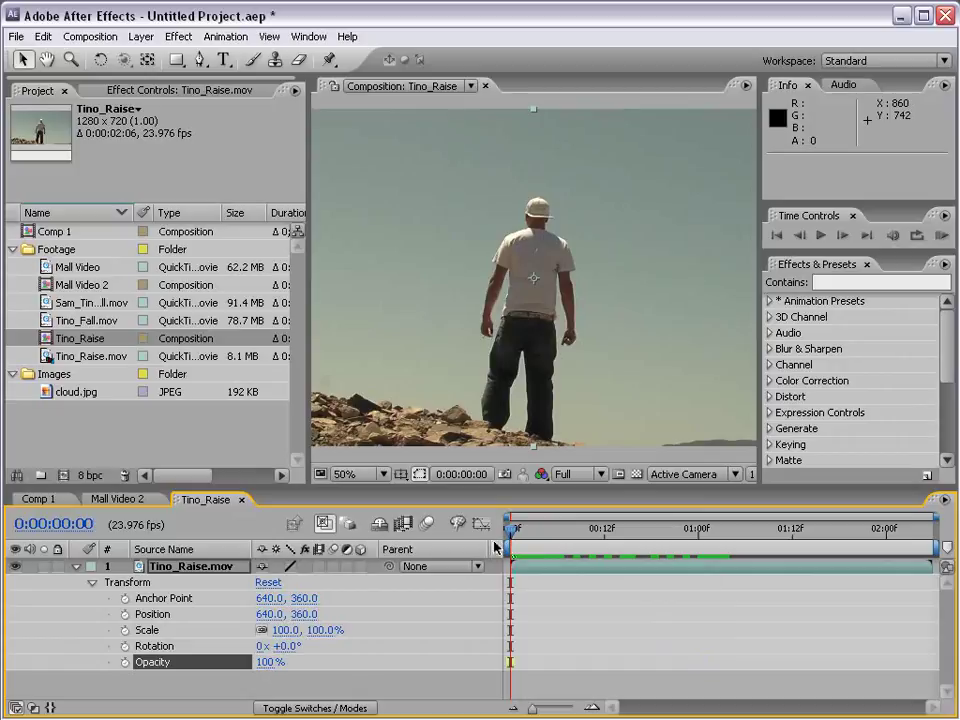
left_click(124, 614)
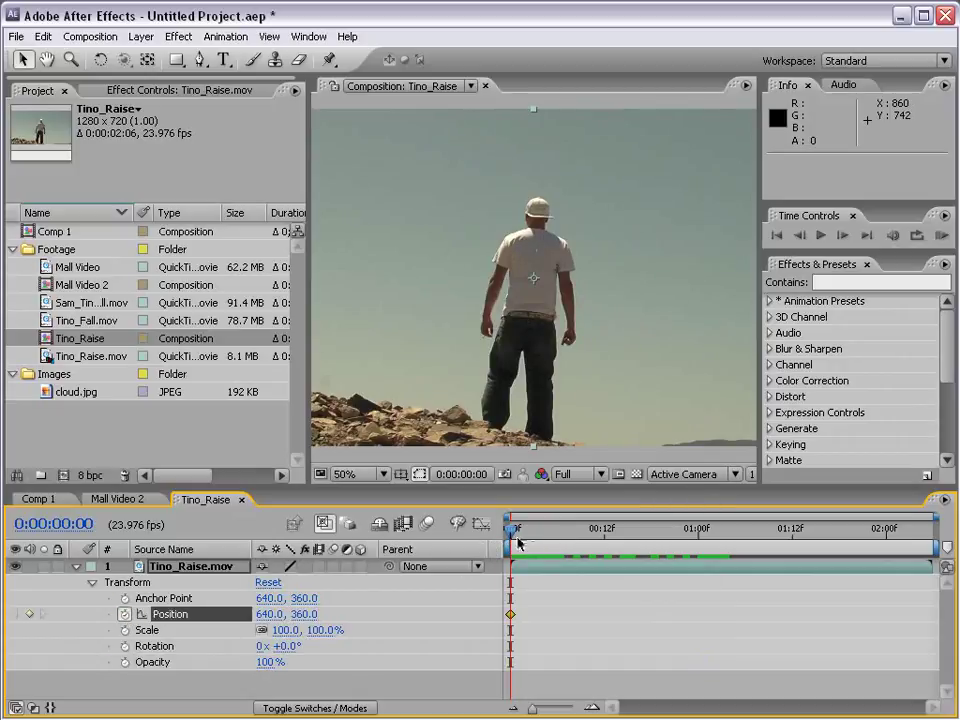
left_click_drag(516, 538, 581, 540)
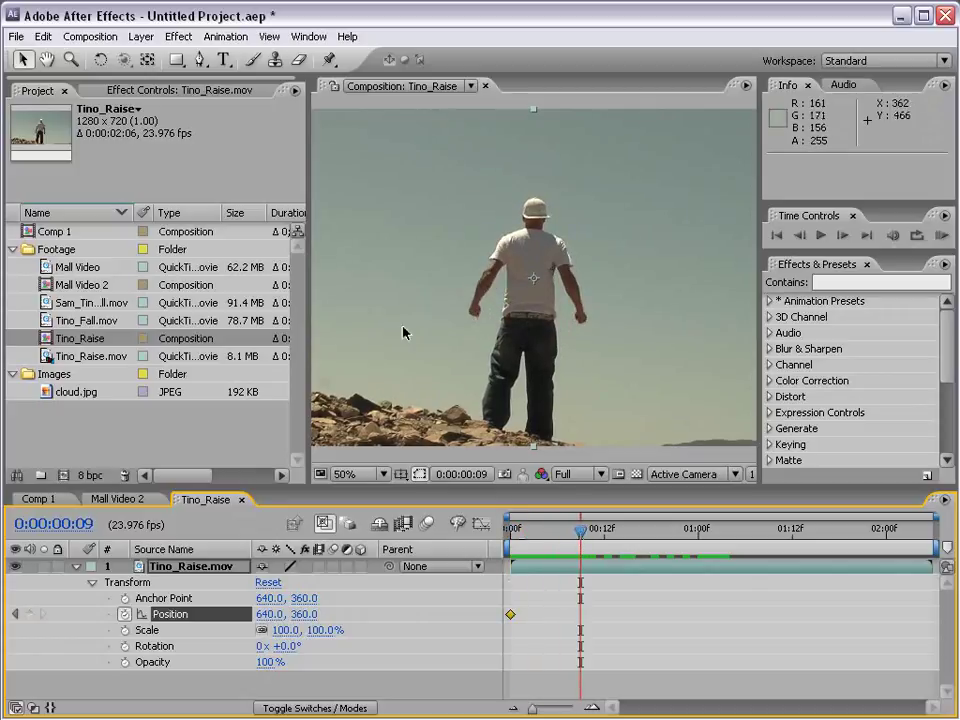
mouse_move(393, 345)
left_mouse_down()
mouse_move(451, 342)
mouse_move(562, 296)
mouse_move(514, 281)
left_mouse_up()
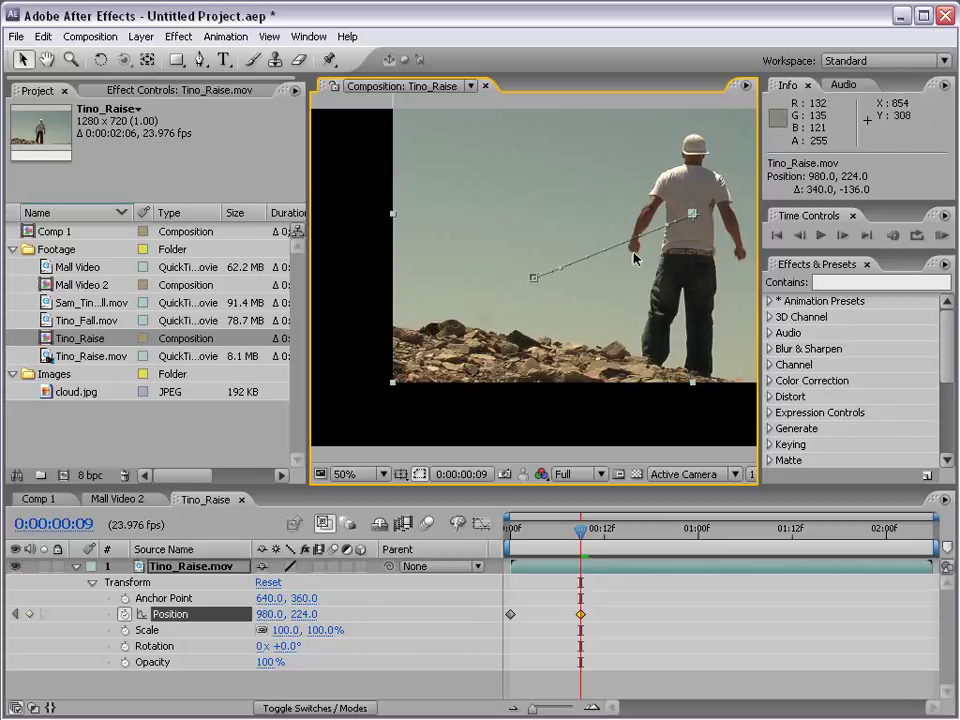
mouse_move(578, 537)
left_mouse_down()
mouse_move(508, 536)
mouse_move(579, 542)
left_mouse_up()
Reset Position to 640, 360 at frame 9 and drag the footage off-screen left to -724, 360 at frame 0
scroll(398, 260, "down", 2)
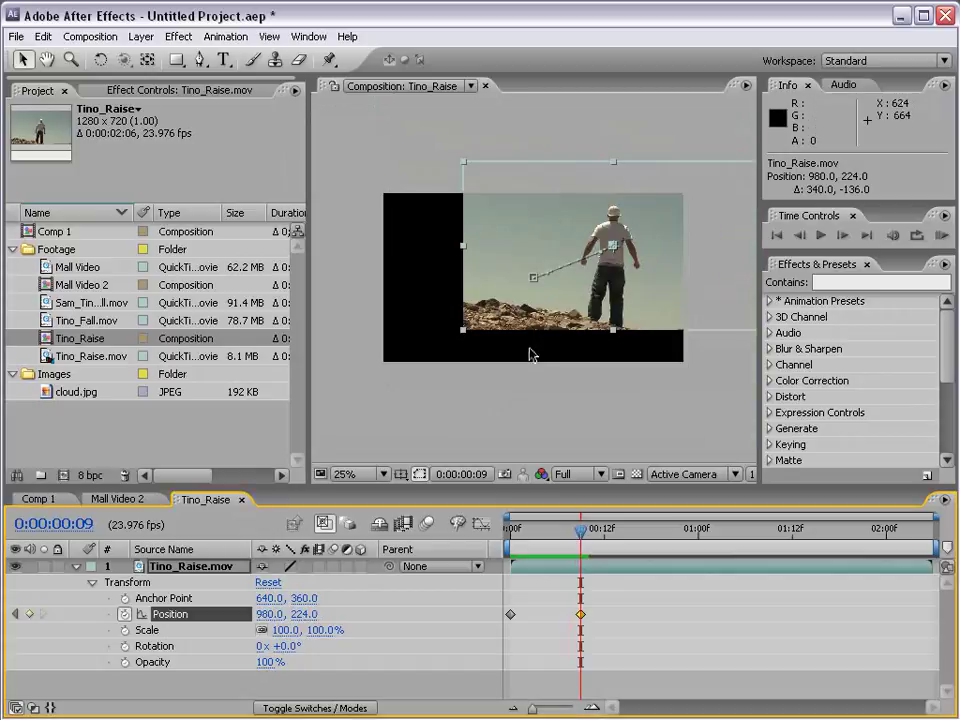
right_click(173, 623)
left_click(203, 702)
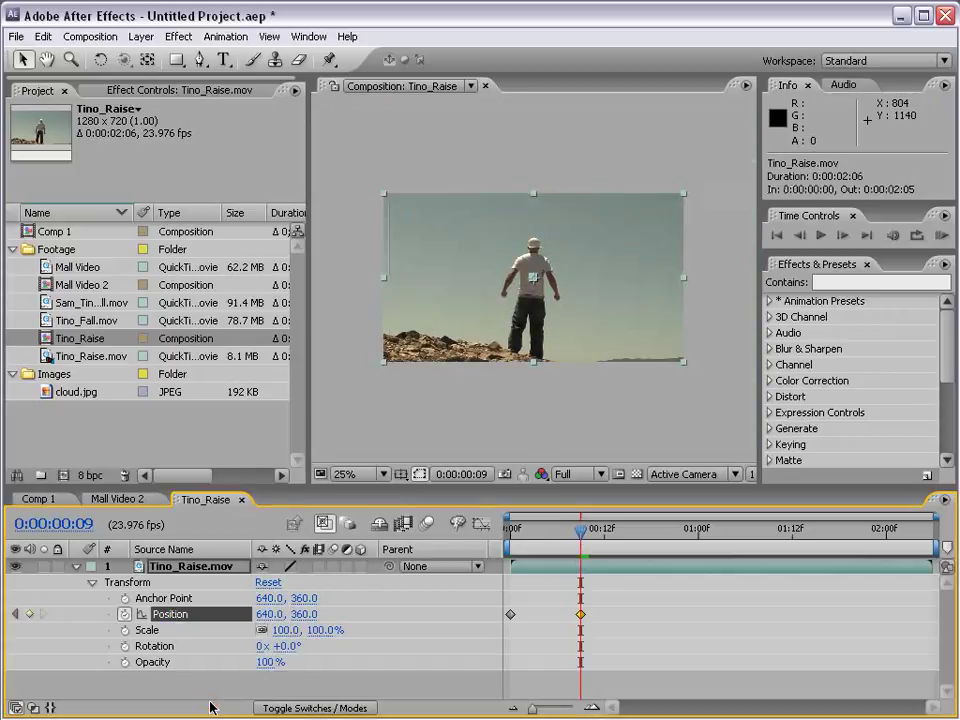
left_click_drag(579, 537, 510, 531)
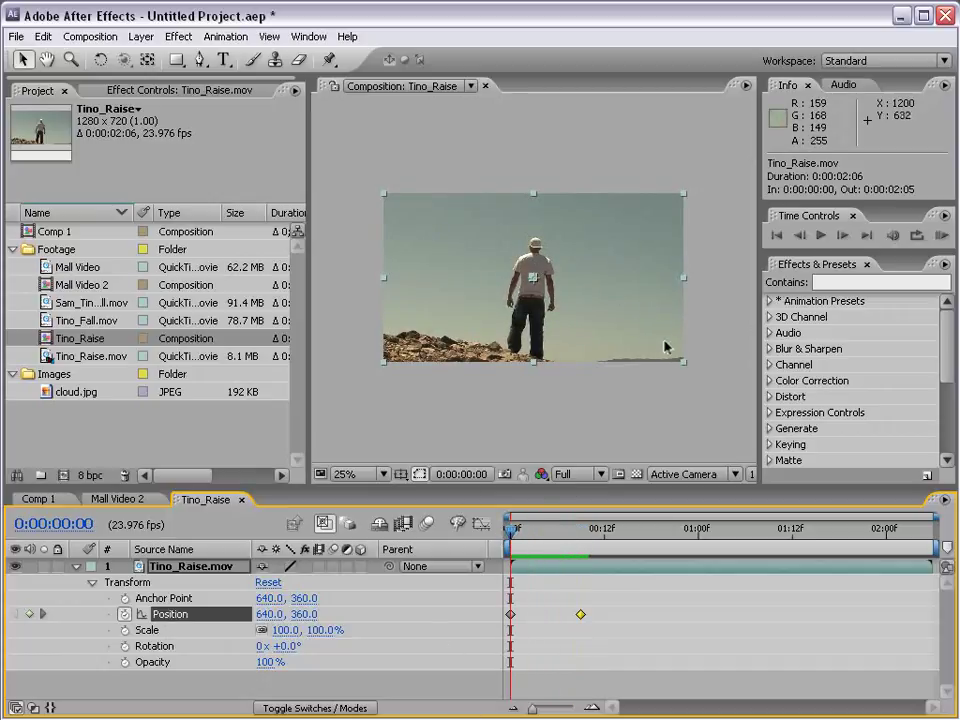
mouse_move(677, 344)
left_mouse_down()
mouse_move(352, 339)
mouse_move(694, 347)
left_mouse_up()
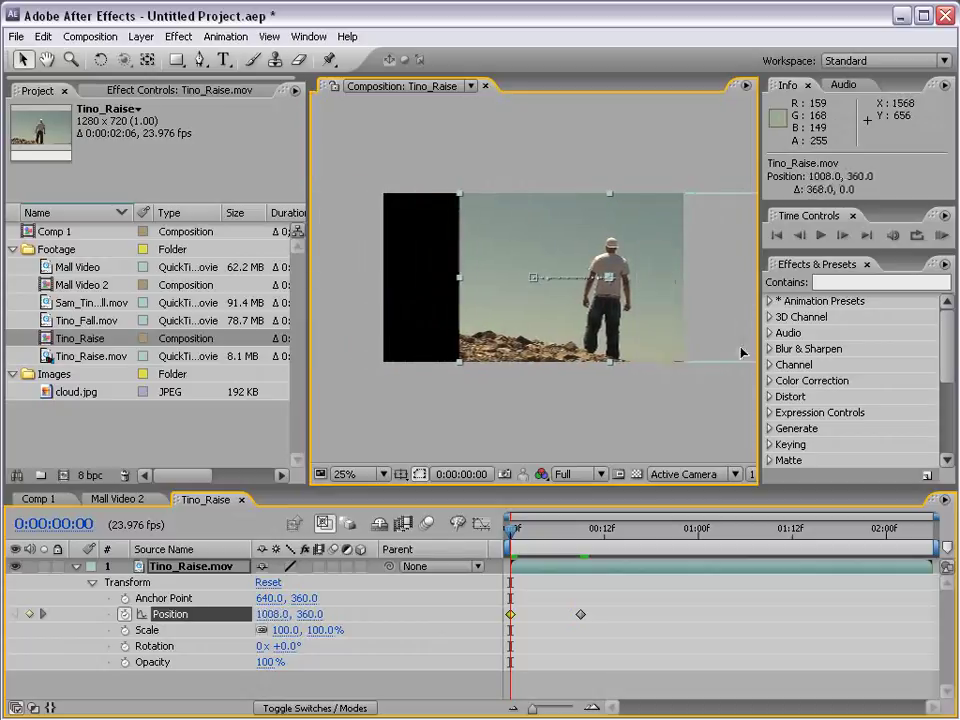
mouse_move(707, 352)
left_mouse_down()
mouse_move(520, 354)
mouse_move(772, 356)
mouse_move(501, 352)
mouse_move(674, 355)
mouse_move(672, 272)
mouse_move(671, 410)
mouse_move(665, 345)
mouse_move(343, 343)
left_mouse_up()
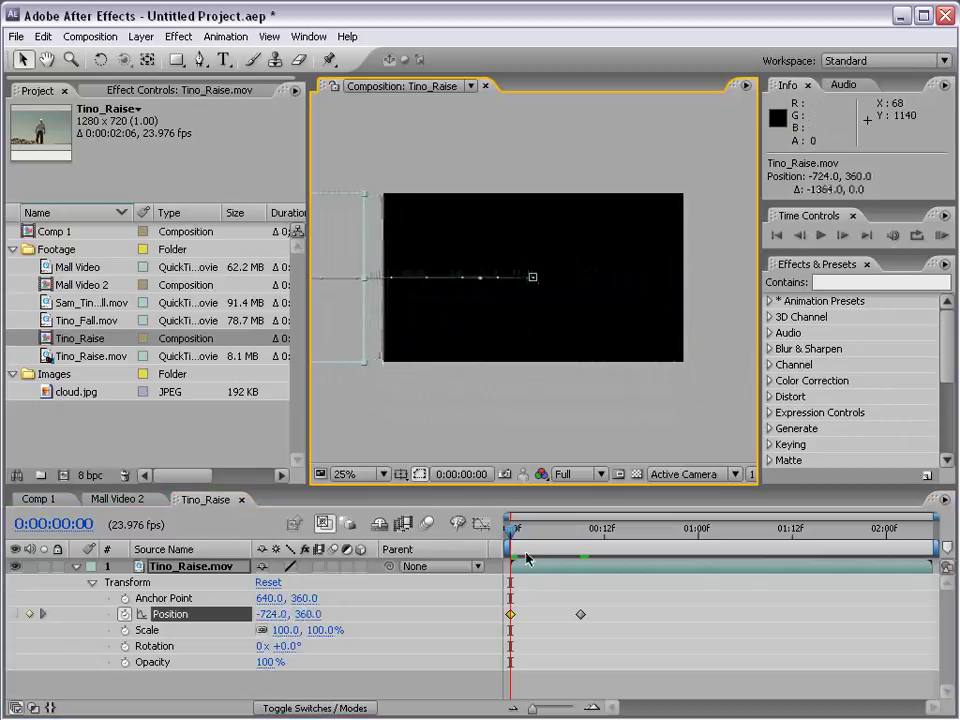
mouse_move(512, 541)
left_mouse_down()
mouse_move(534, 532)
mouse_move(587, 540)
left_mouse_up()
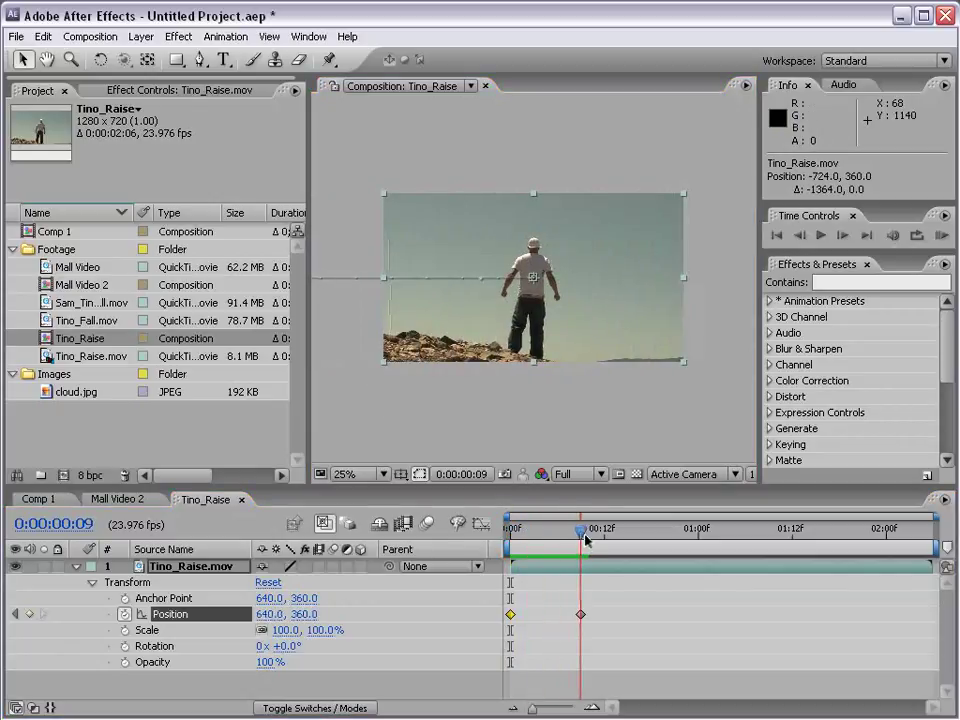
Preview the slide-in, then set the work area from frame 0 to frame 21 with N and B
left_click(941, 238)
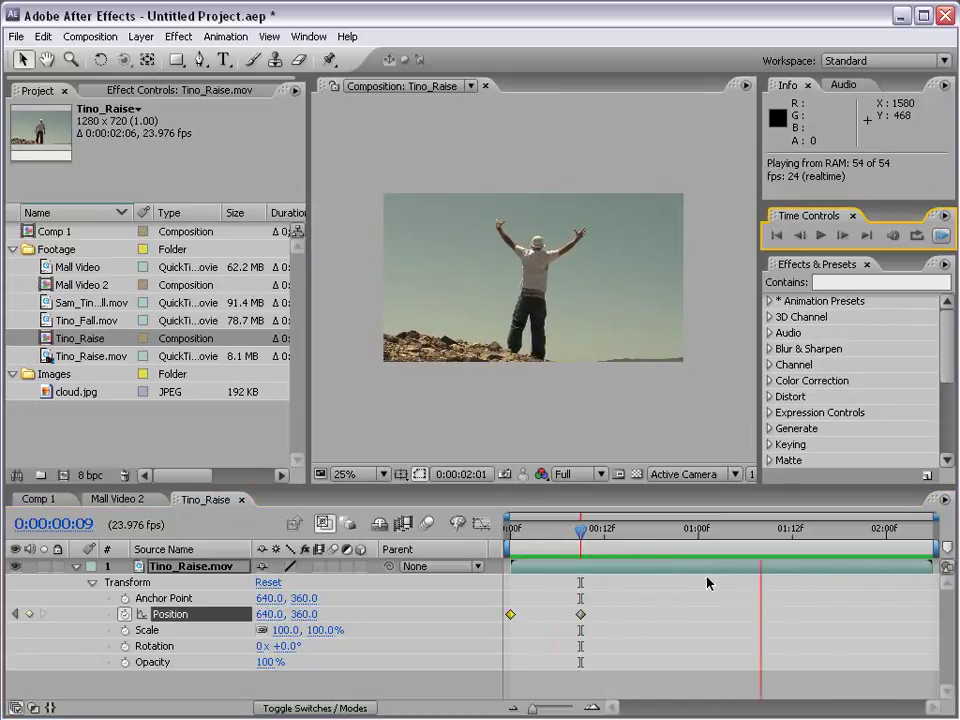
left_click(628, 594)
left_click_drag(543, 540, 676, 535)
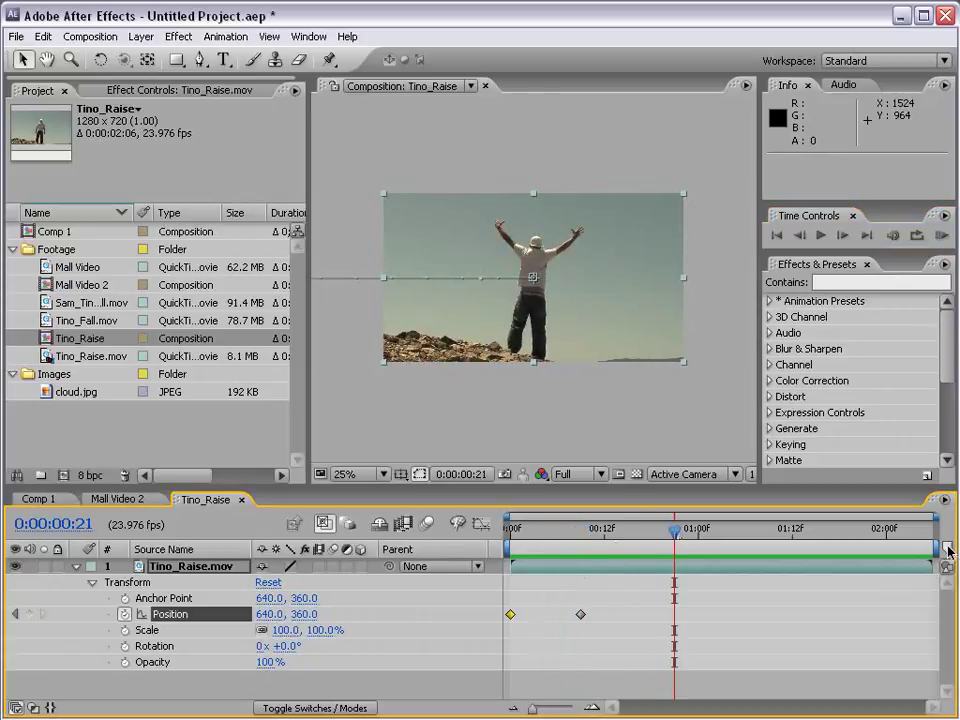
mouse_move(935, 548)
left_mouse_down()
mouse_move(700, 548)
mouse_move(935, 548)
left_mouse_up()
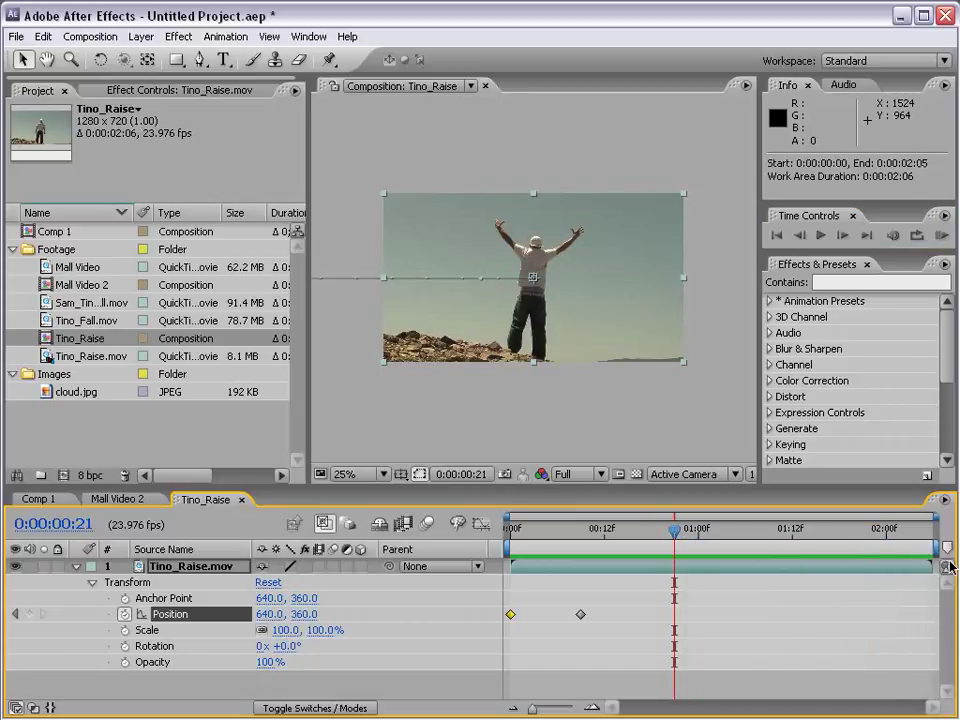
key("n")
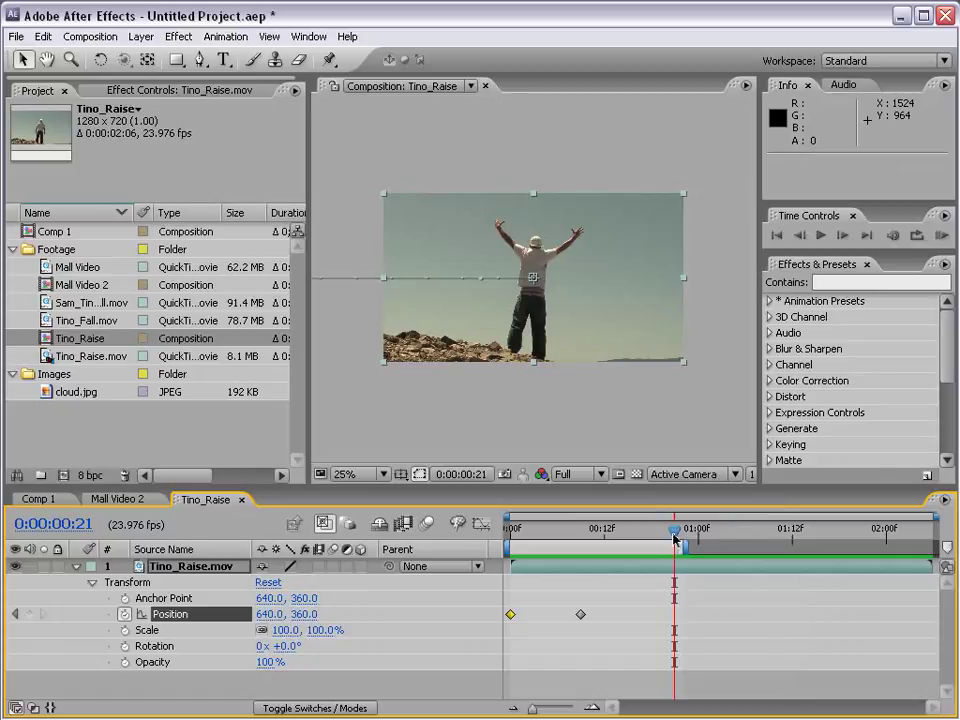
mouse_move(674, 537)
left_mouse_down()
mouse_move(514, 533)
mouse_move(553, 540)
mouse_move(510, 548)
left_mouse_up()
key("b")
left_click(506, 531)
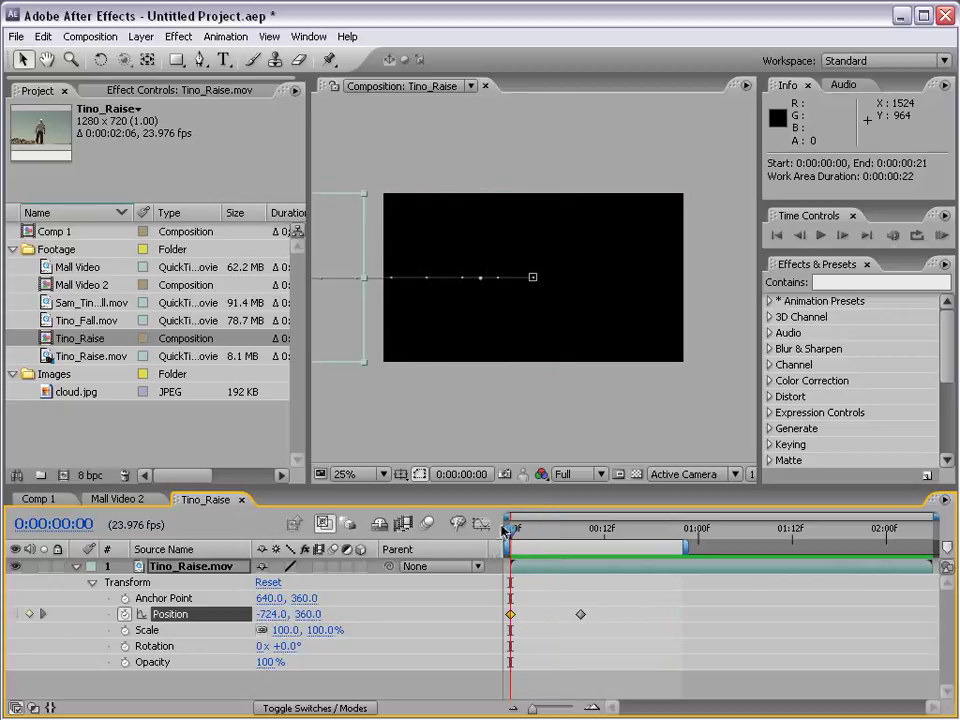
mouse_move(512, 531)
left_mouse_down()
mouse_move(573, 540)
mouse_move(510, 540)
mouse_move(580, 543)
left_mouse_up()
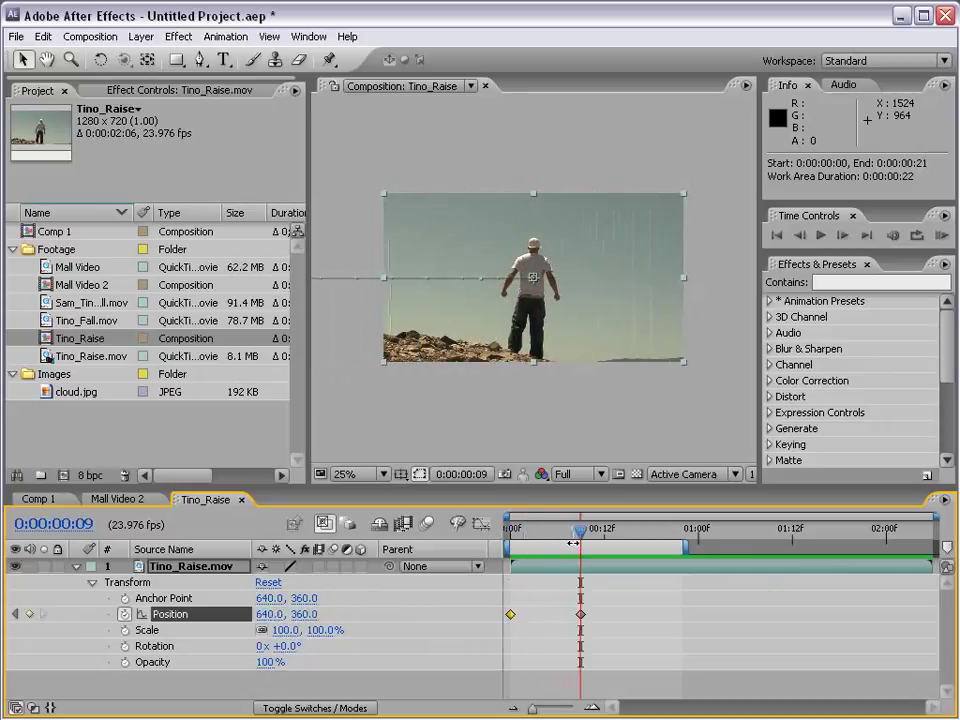
Apply Easy Ease (F9) to the frame-9 Position keyframe and play back to check the motion
left_click(580, 614)
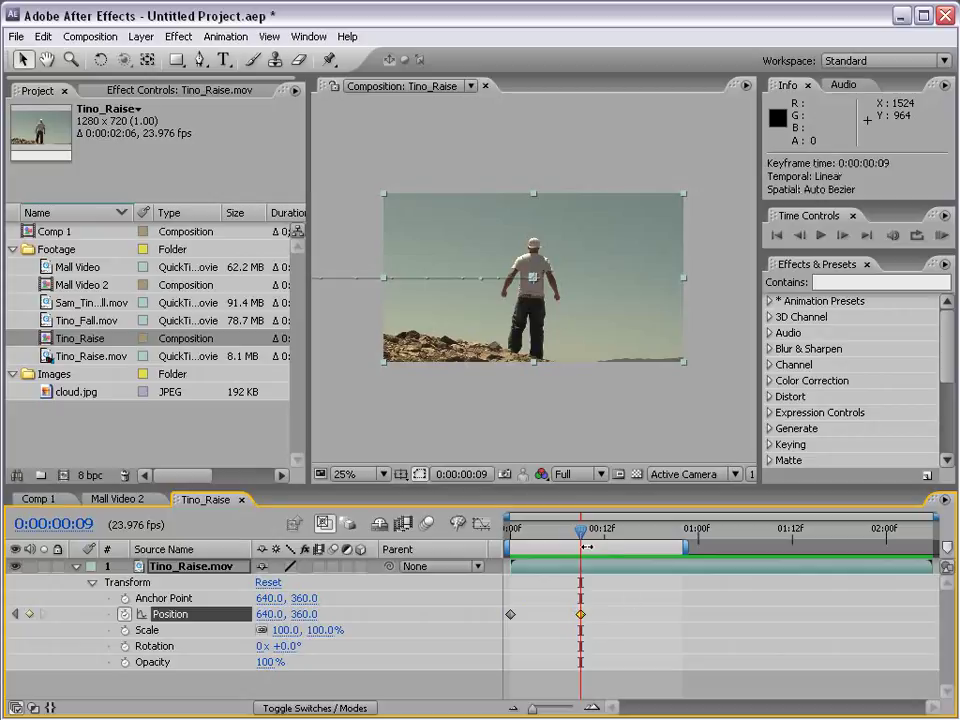
key("F9")
key("space")
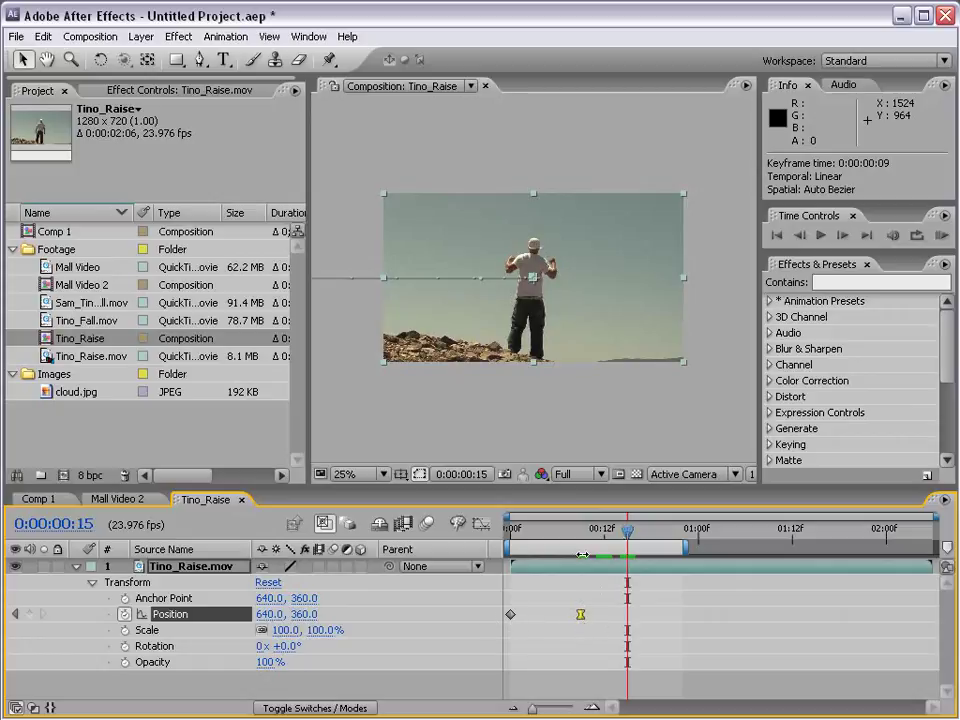
left_click_drag(583, 535, 552, 537)
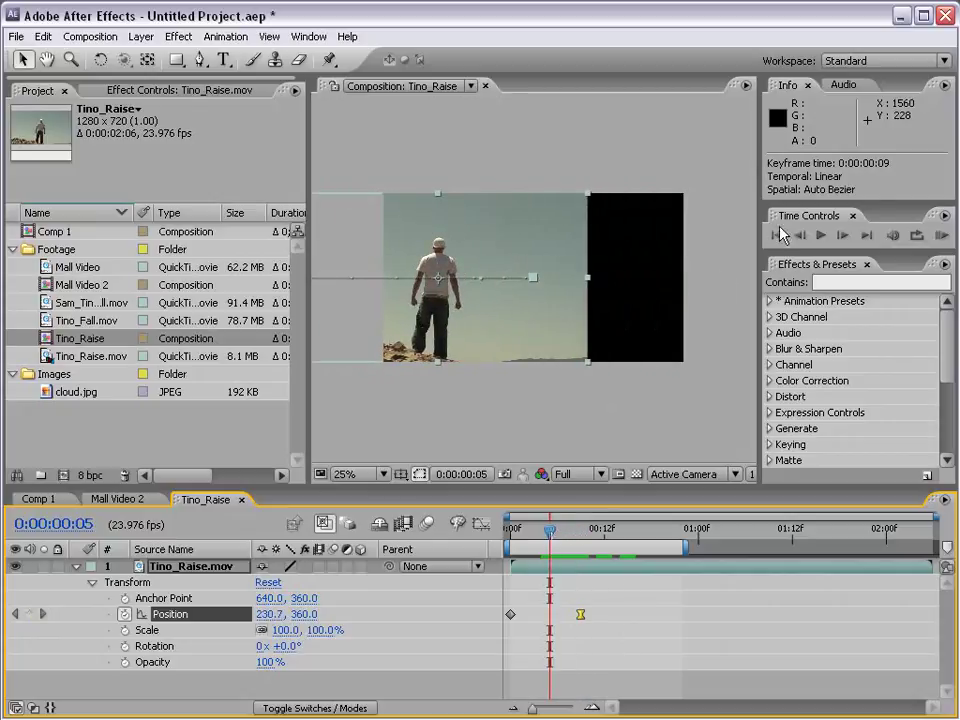
Preview the eased slide-in, then move the end Position keyframe to frame 20 and preview again
left_click(943, 236)
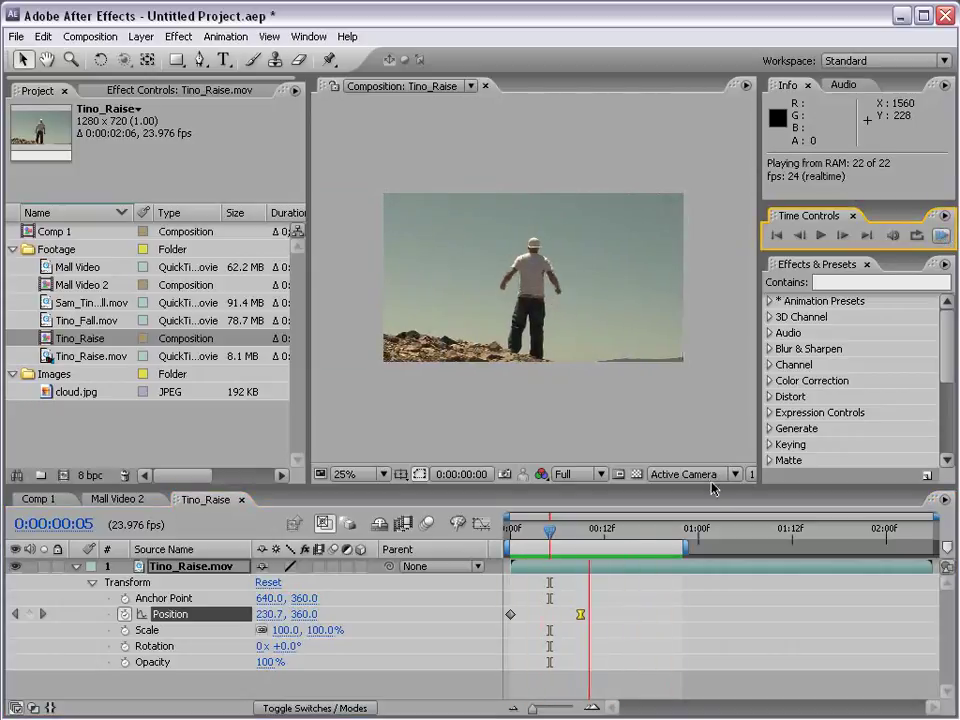
left_click(519, 536)
left_click_drag(519, 536, 581, 538)
left_click_drag(581, 614, 667, 614)
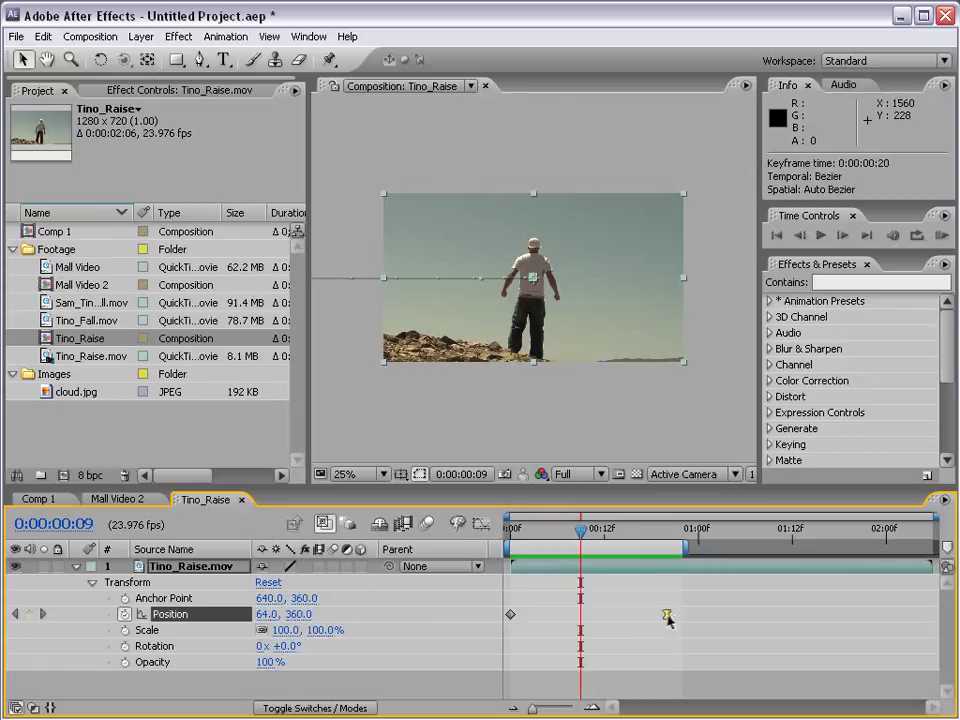
left_click(940, 236)
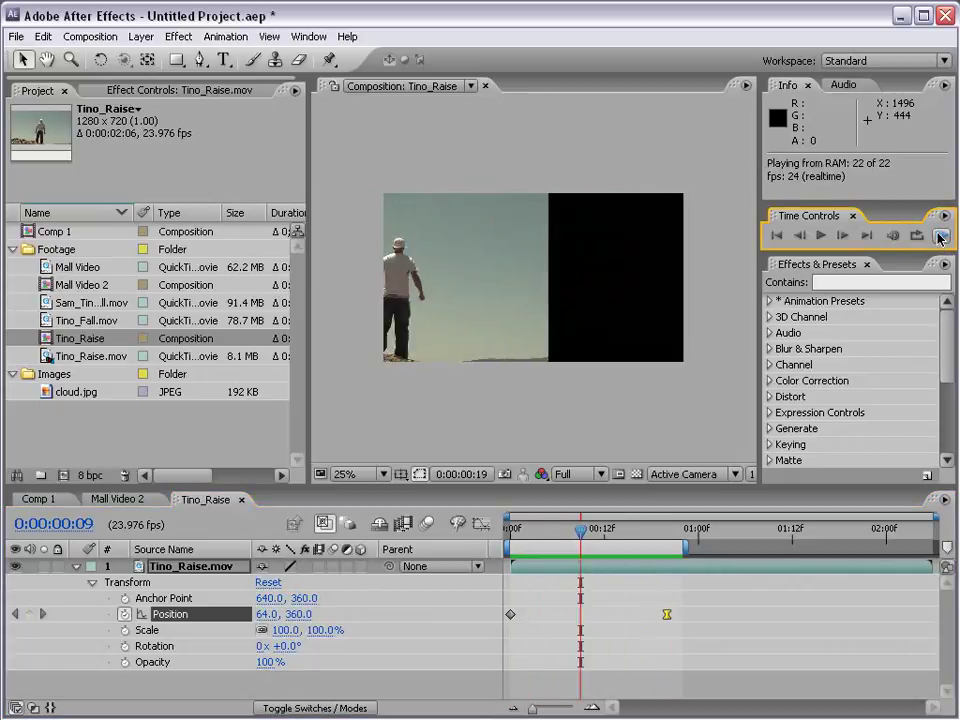
left_click(660, 635)
Move the end Position keyframe to frame 4 and preview the faster slide-in
left_click_drag(665, 620, 541, 620)
left_click(940, 236)
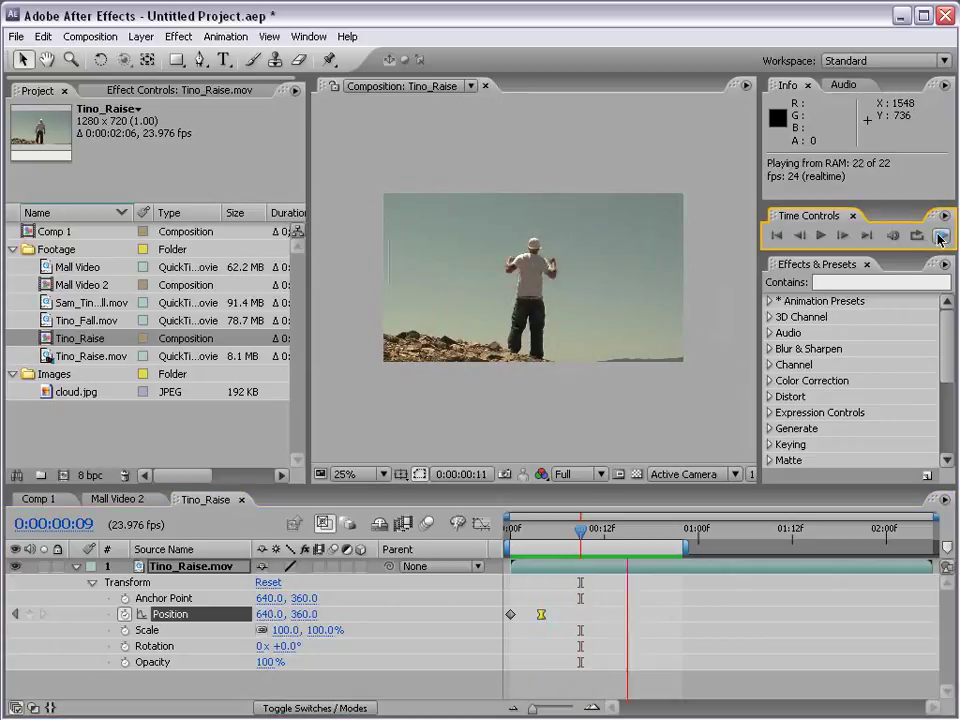
left_click(551, 636)
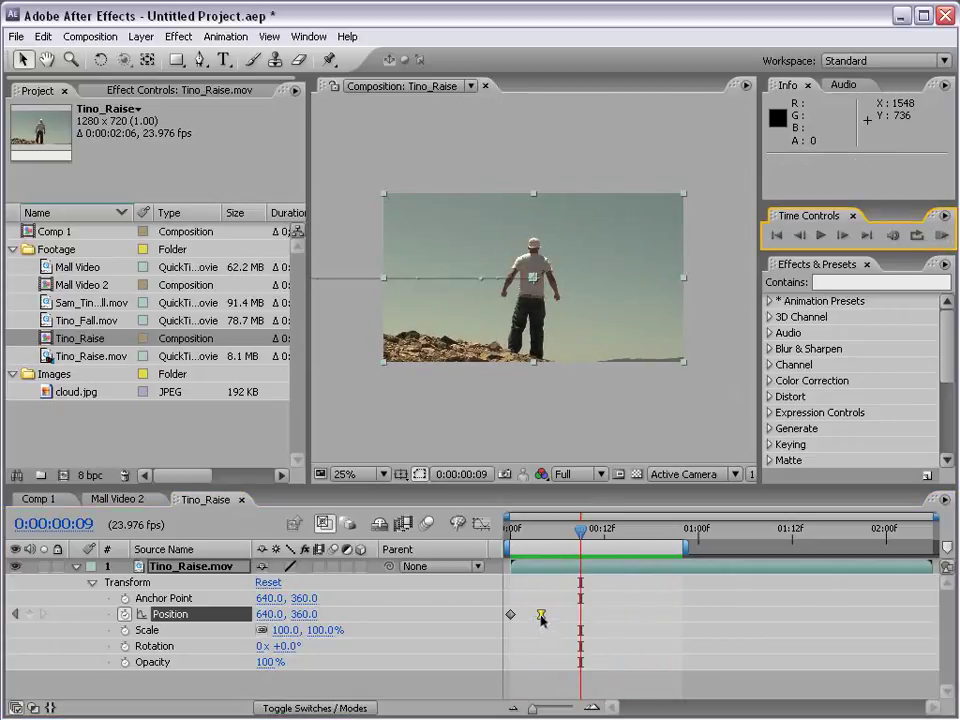
Return the end Position keyframe to frame 9, enable layer and comp motion blur, and preview
left_click_drag(541, 620, 580, 620)
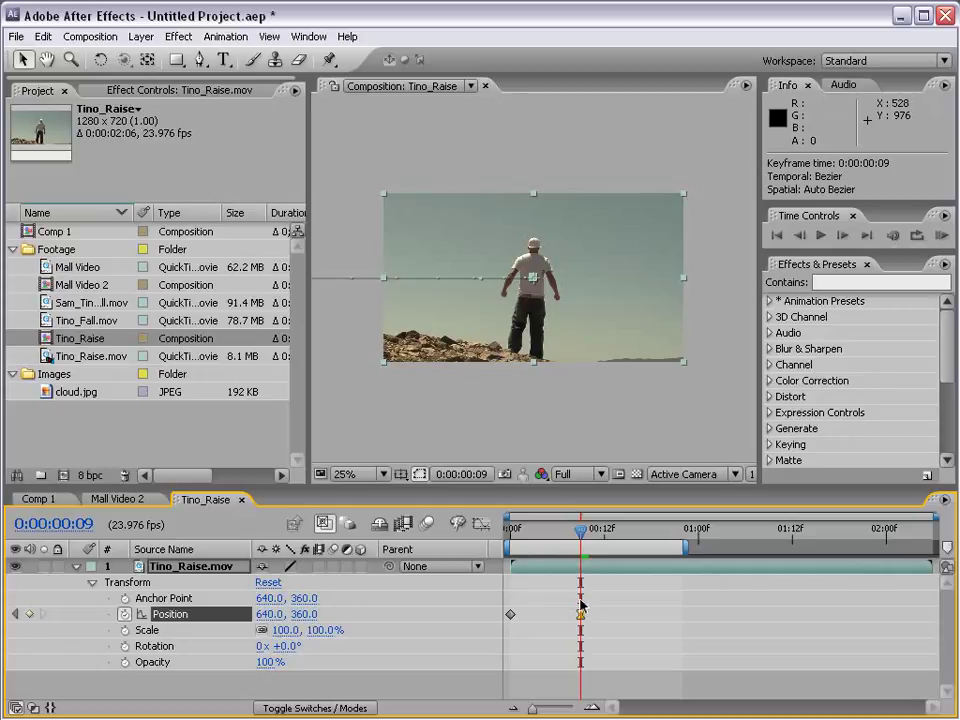
left_click(332, 566)
left_click(427, 523)
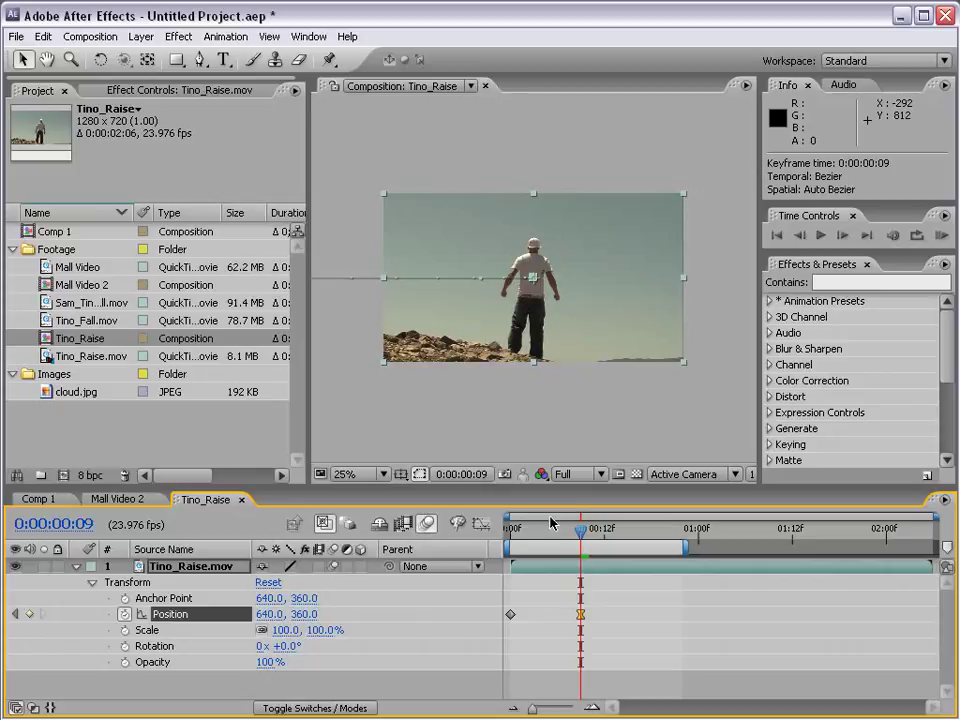
left_click(940, 235)
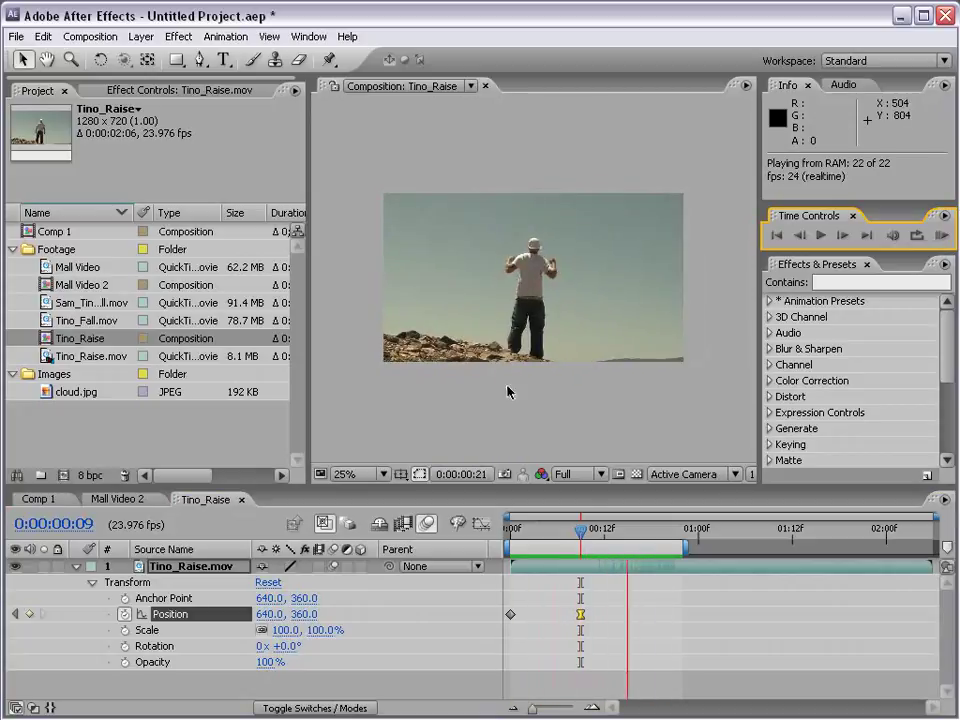
left_click(645, 610)
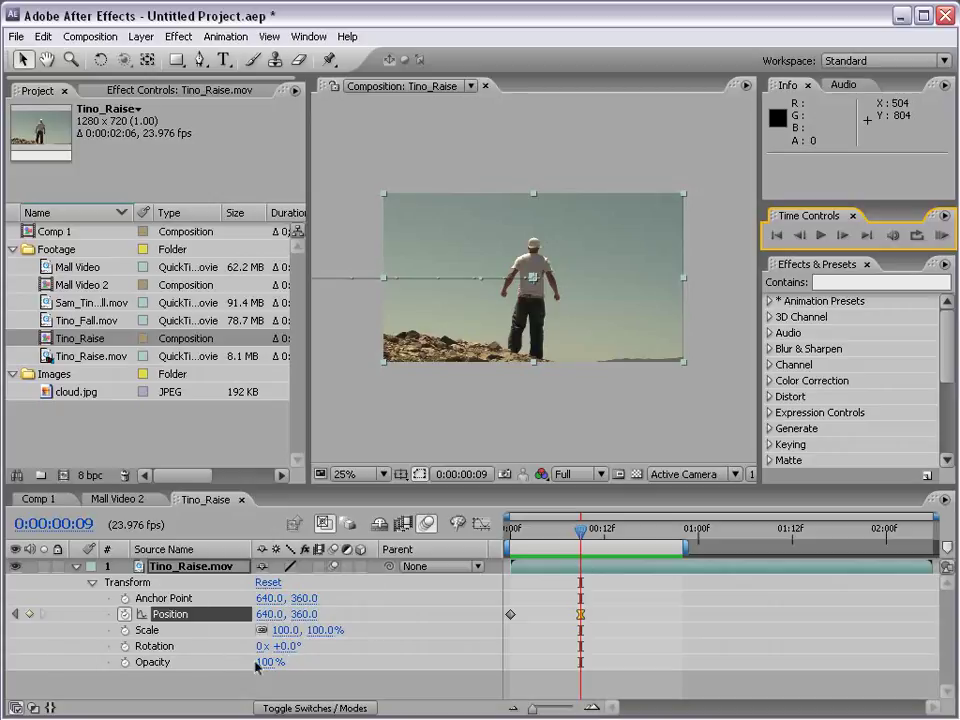
Add a 0° Rotation keyframe at frame 9 and tilt the footage to 56° at frame 0
mouse_move(518, 530)
left_mouse_down()
mouse_move(508, 530)
mouse_move(580, 534)
left_mouse_up()
left_click(125, 647)
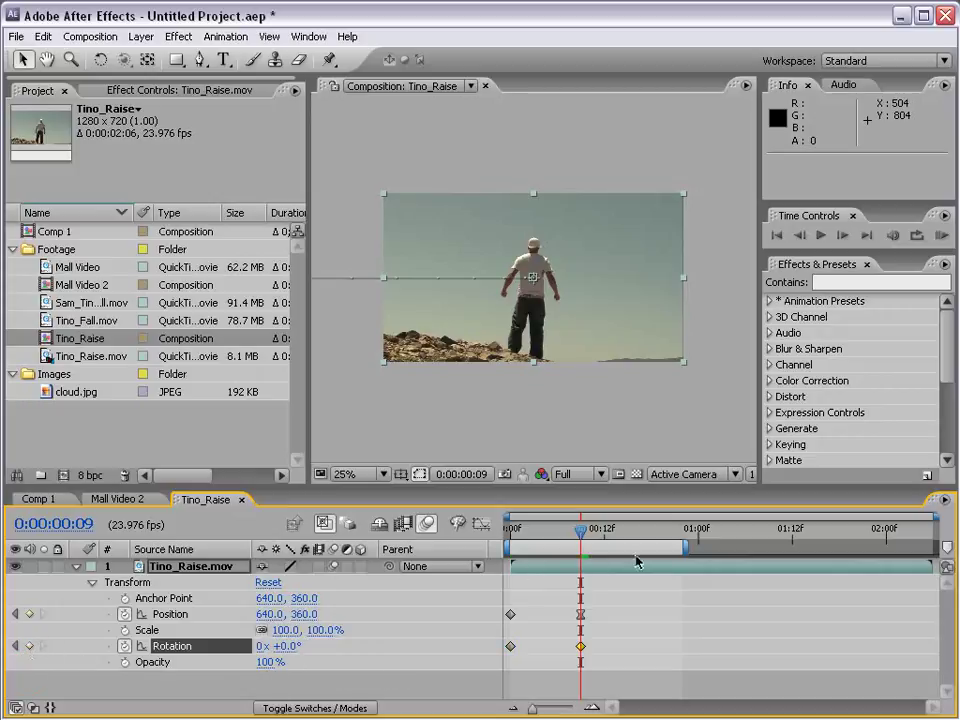
left_click_drag(580, 540, 510, 532)
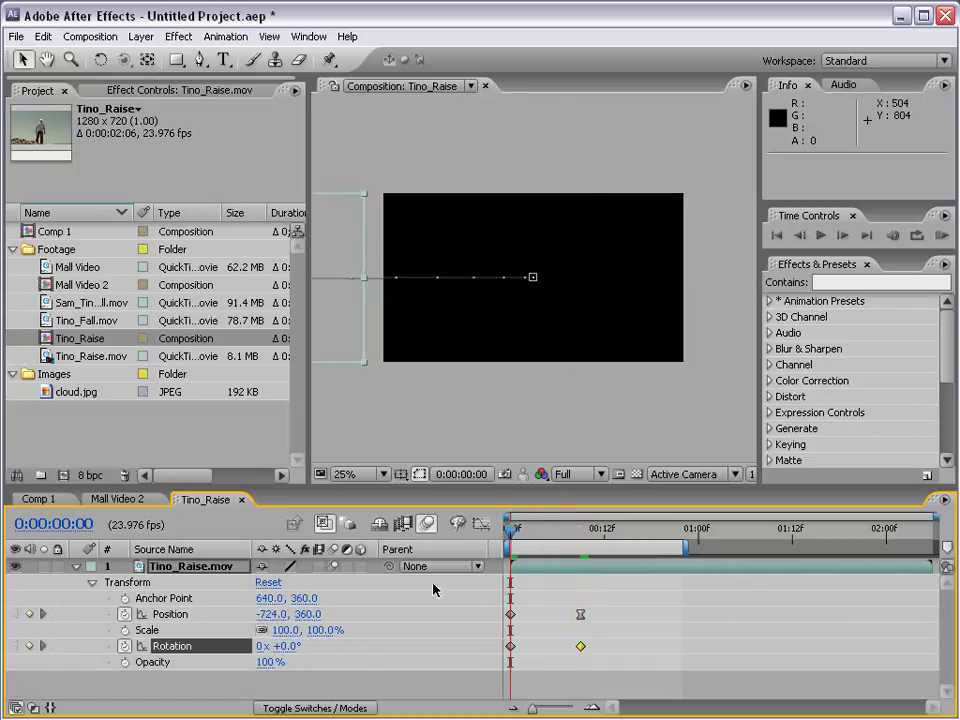
left_click_drag(288, 651, 344, 647)
Preview the rotating slide-in, select the frame-9 Rotation keyframe, and preview again
left_click(940, 236)
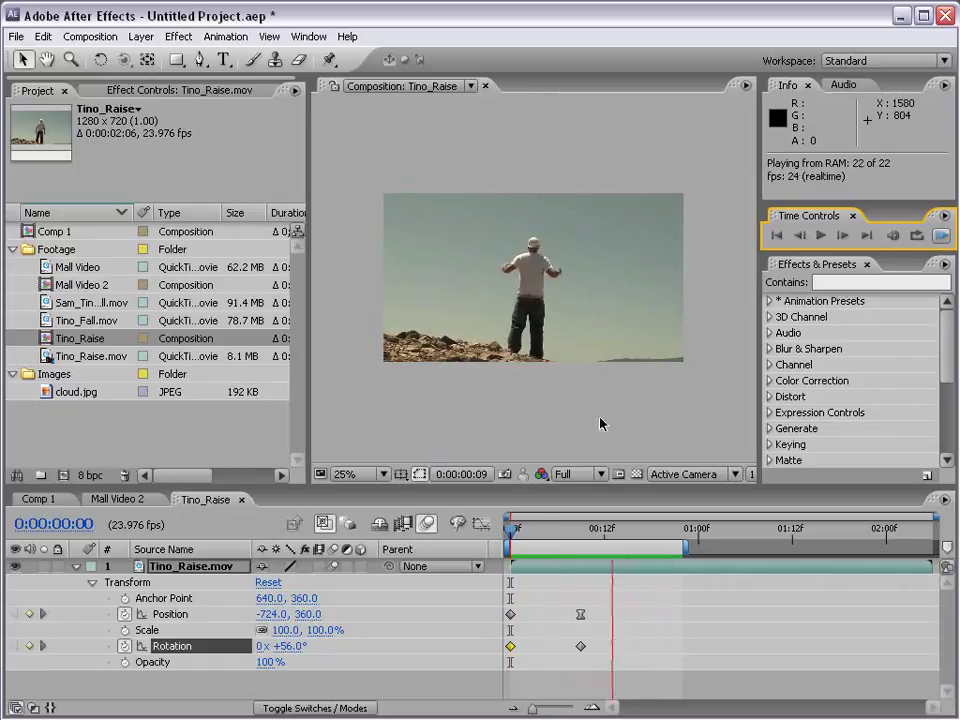
left_click(643, 612)
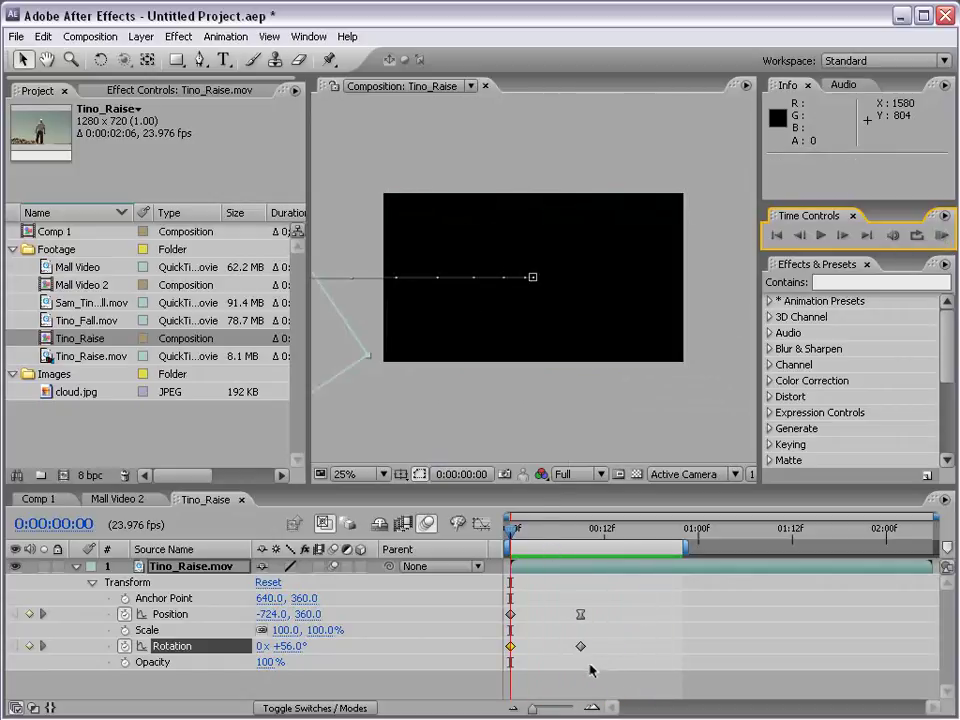
left_click(591, 671)
left_click(581, 648)
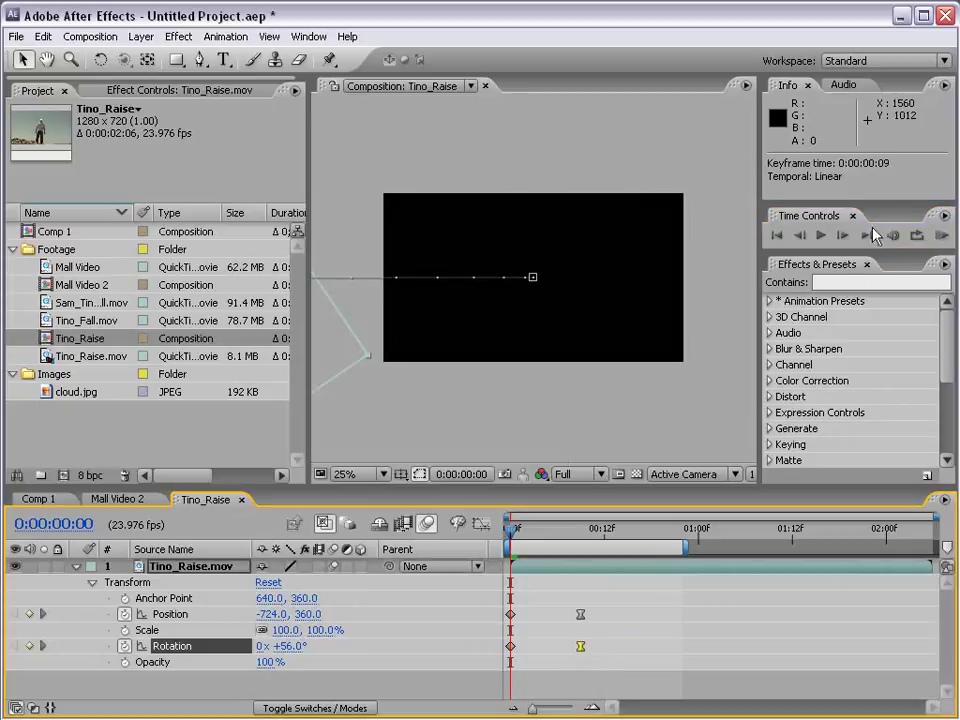
left_click(942, 236)
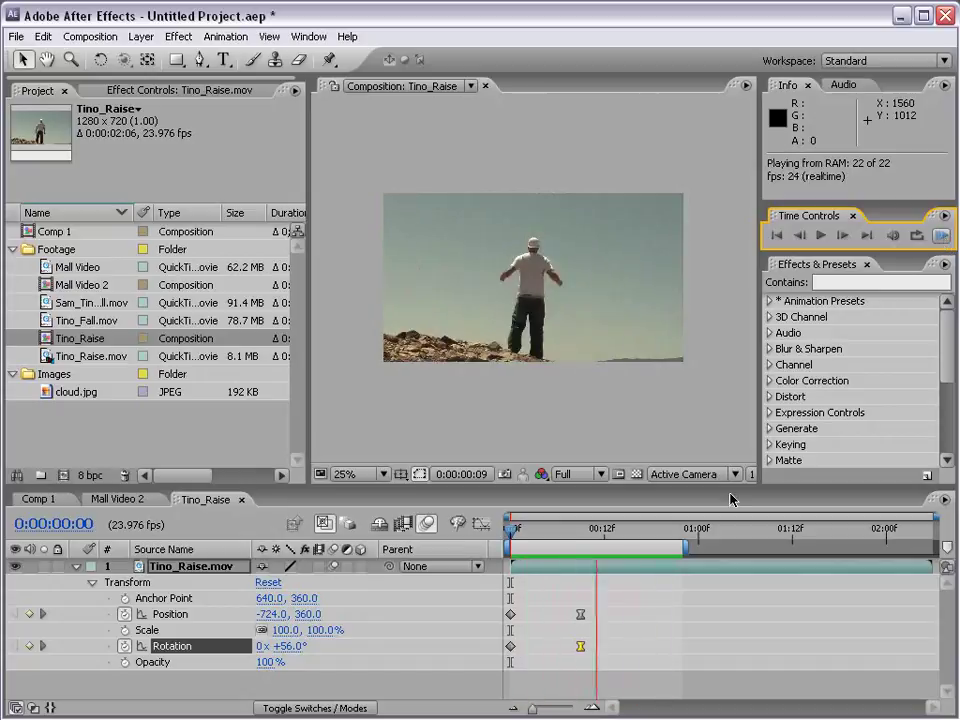
Copy both Position keyframes and paste them at frame 16 via the Edit menu
left_click_drag(538, 531, 580, 535)
left_click(634, 612)
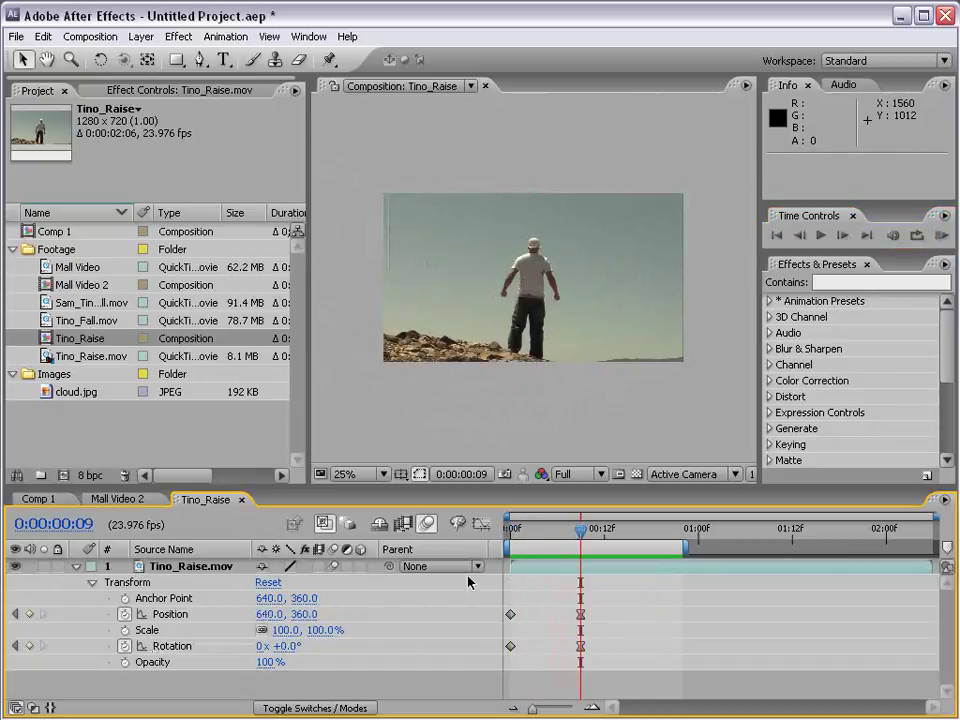
left_click(636, 530)
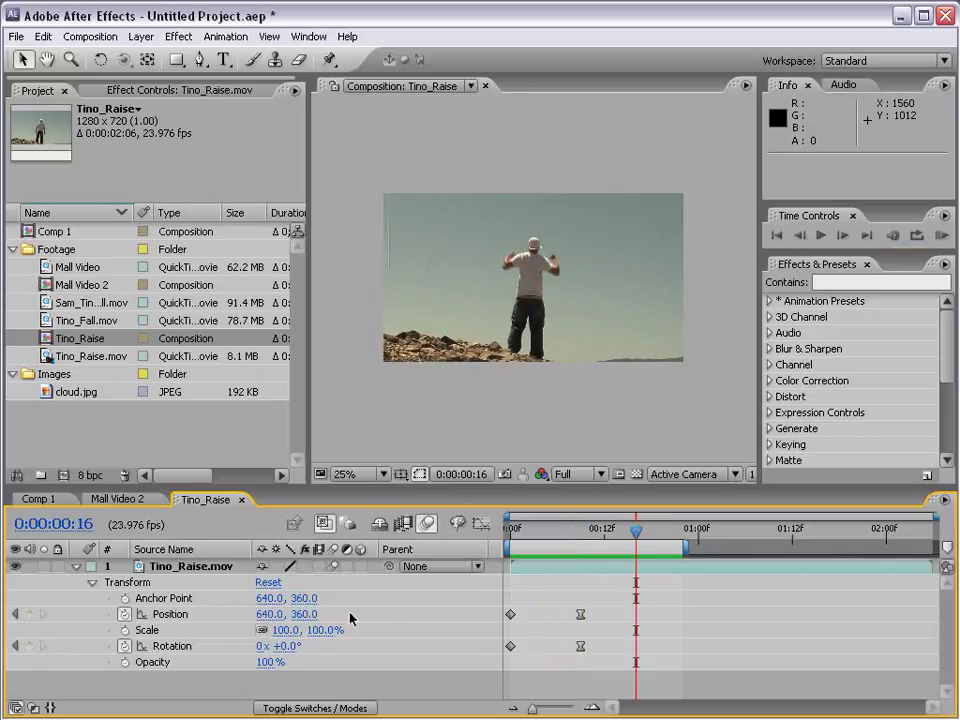
left_click_drag(597, 606, 508, 656)
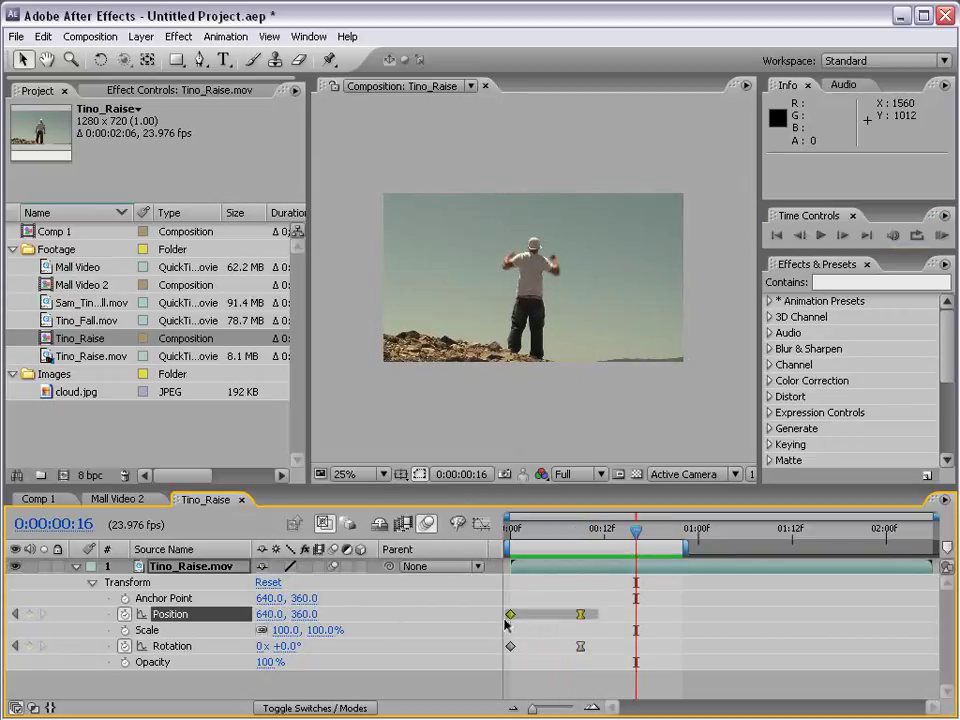
left_click(43, 36)
left_click(75, 130)
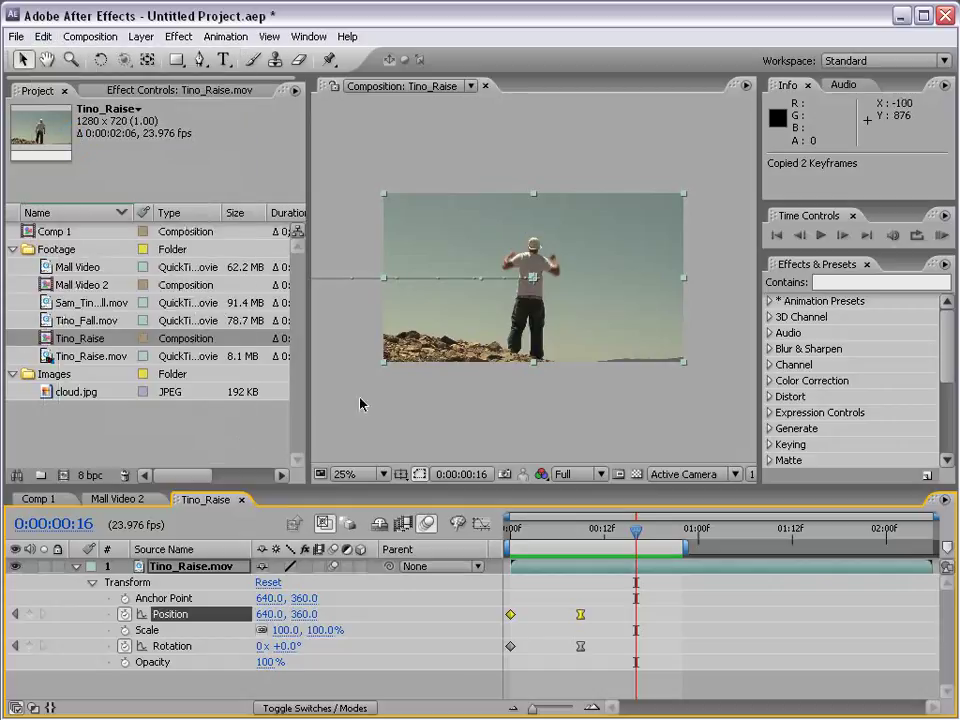
left_click(43, 36)
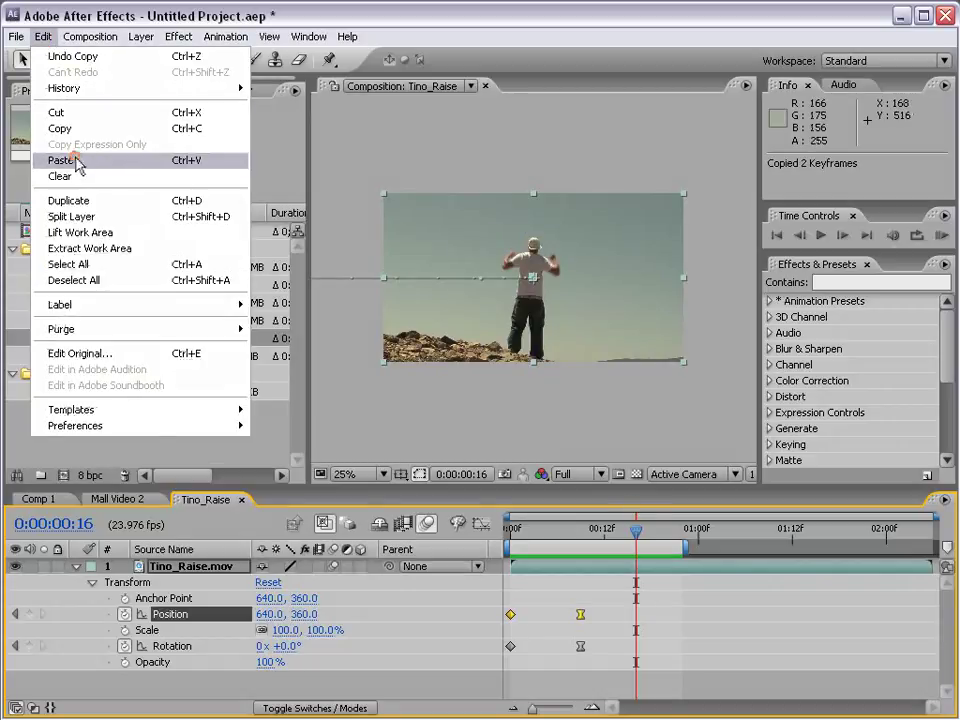
left_click(75, 158)
Retime the pasted keyframes so the footage exits left, reaching -558.4 around 1:01
left_click(664, 606)
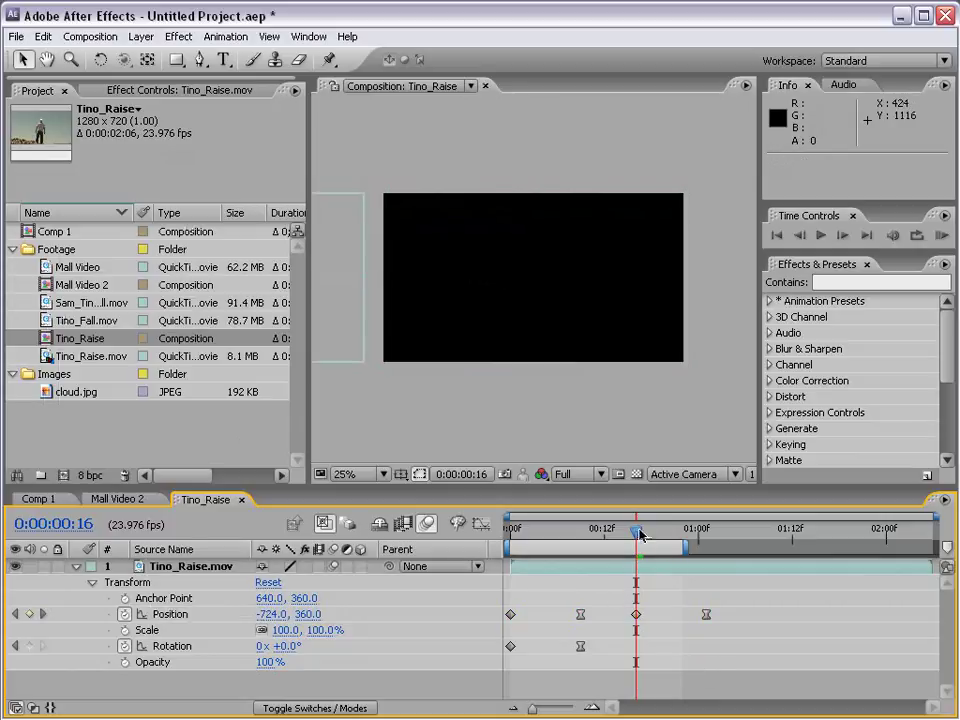
mouse_move(638, 537)
left_mouse_down()
mouse_move(557, 538)
mouse_move(706, 541)
left_mouse_up()
key("ctrl+z")
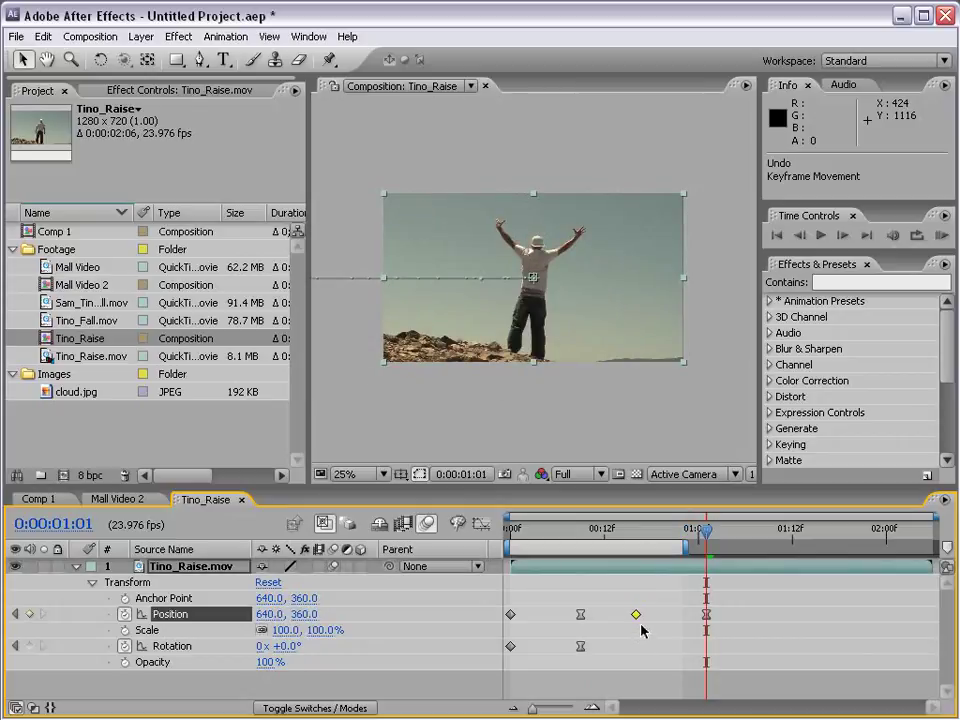
left_click_drag(636, 617, 778, 617)
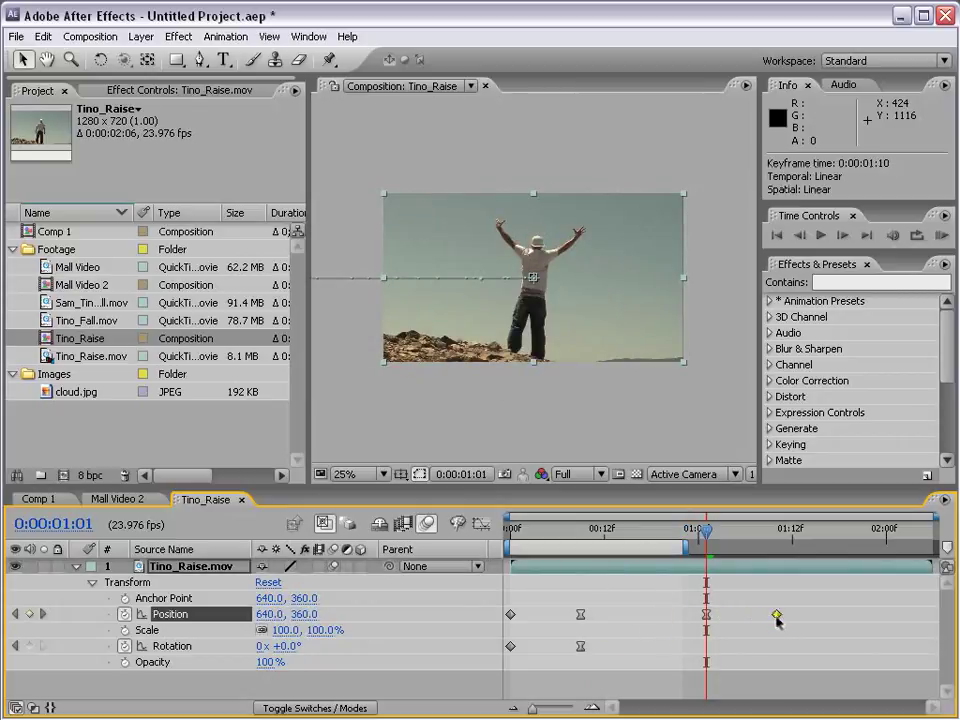
left_click(706, 616, "shift")
left_click_drag(706, 616, 643, 616)
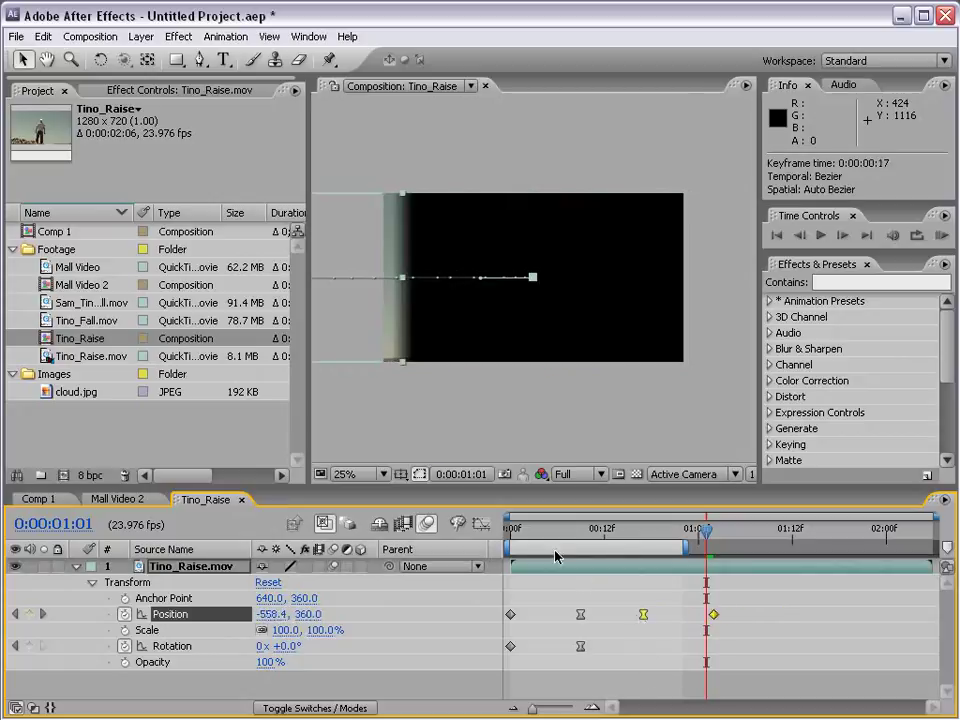
mouse_move(512, 528)
left_mouse_down()
mouse_move(717, 531)
mouse_move(521, 533)
left_mouse_up()
Drag the final Position keyframe past 1:12 so the roving middle keyframes re-space evenly
left_click(737, 607)
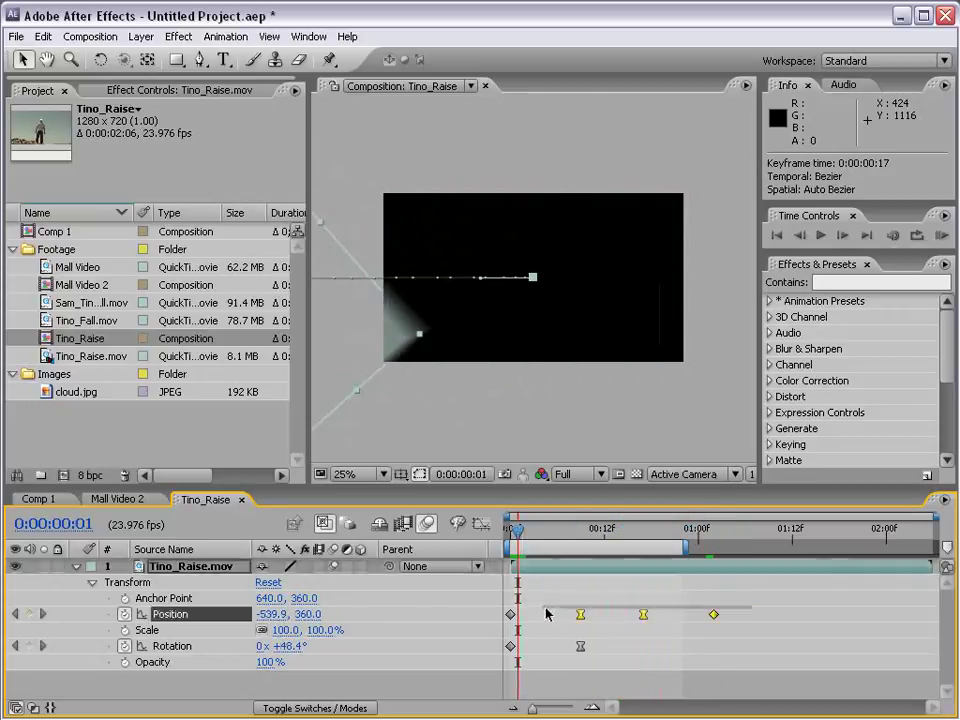
left_click_drag(537, 615, 507, 622)
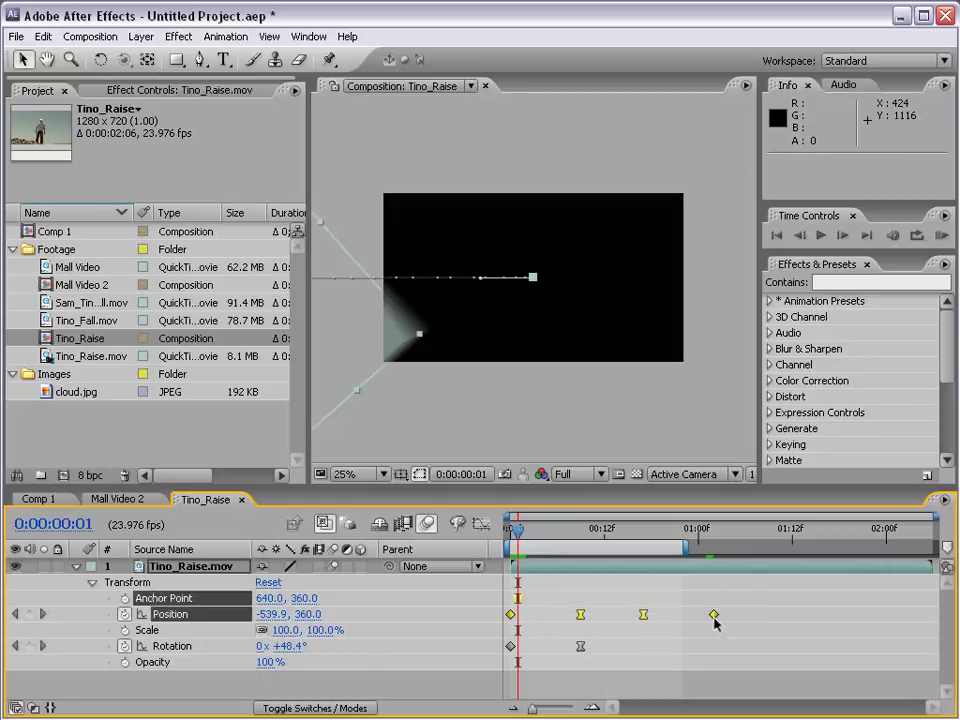
mouse_move(714, 619)
left_mouse_down()
mouse_move(921, 619)
mouse_move(557, 618)
mouse_move(722, 617)
left_mouse_up()
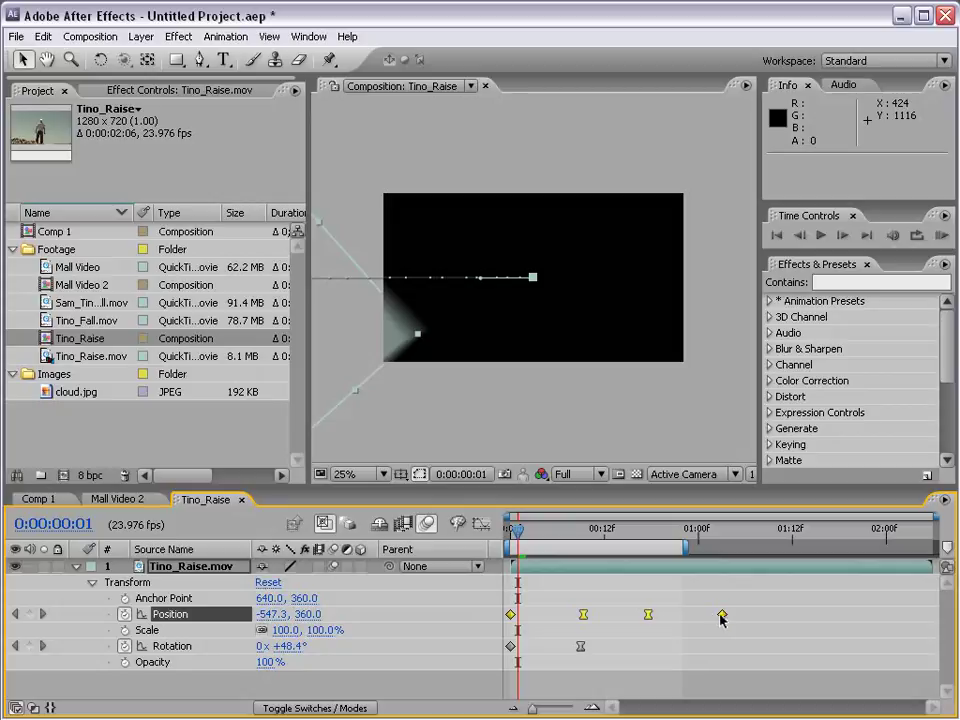
mouse_move(724, 619)
left_mouse_down()
mouse_move(570, 617)
mouse_move(808, 617)
left_mouse_up()
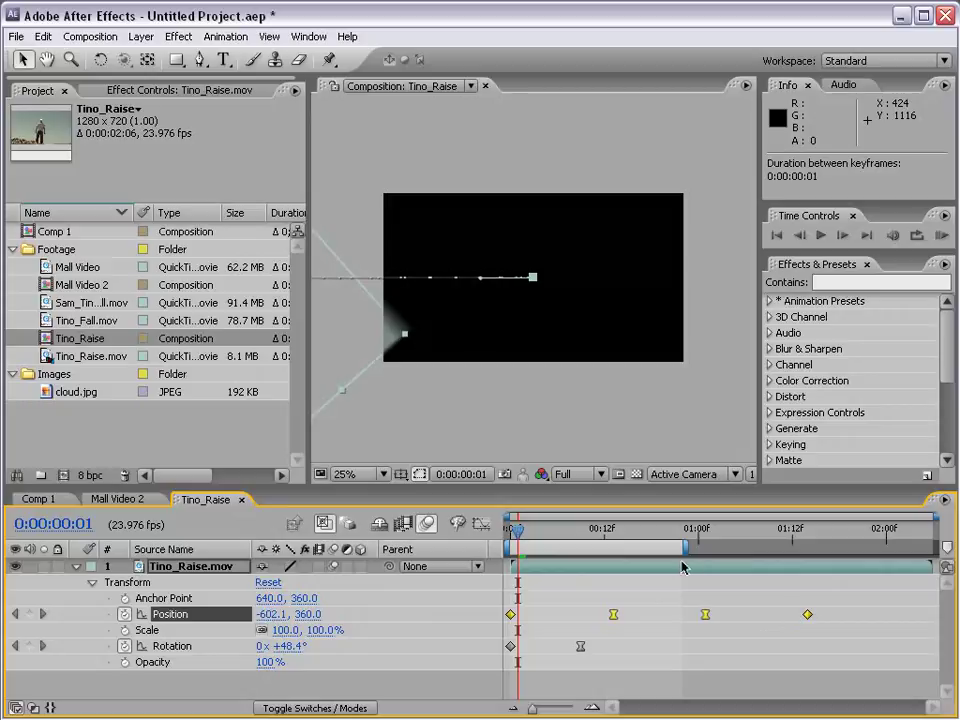
Clear the Position and Rotation keyframes and reset the transform to 640, 360 and 0°
left_click(125, 614)
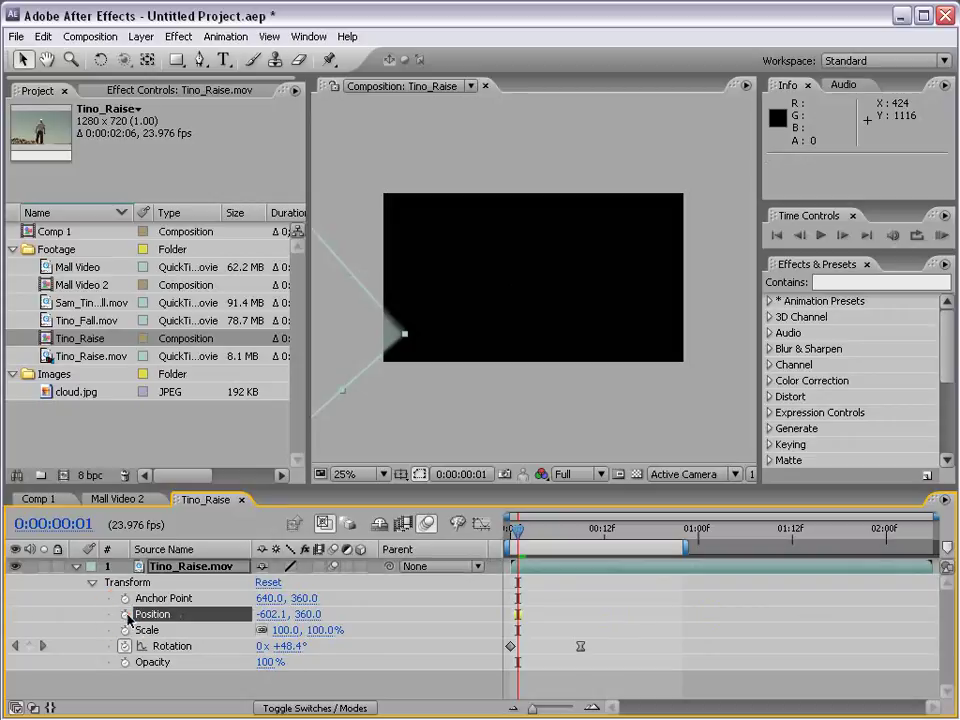
left_click(124, 646)
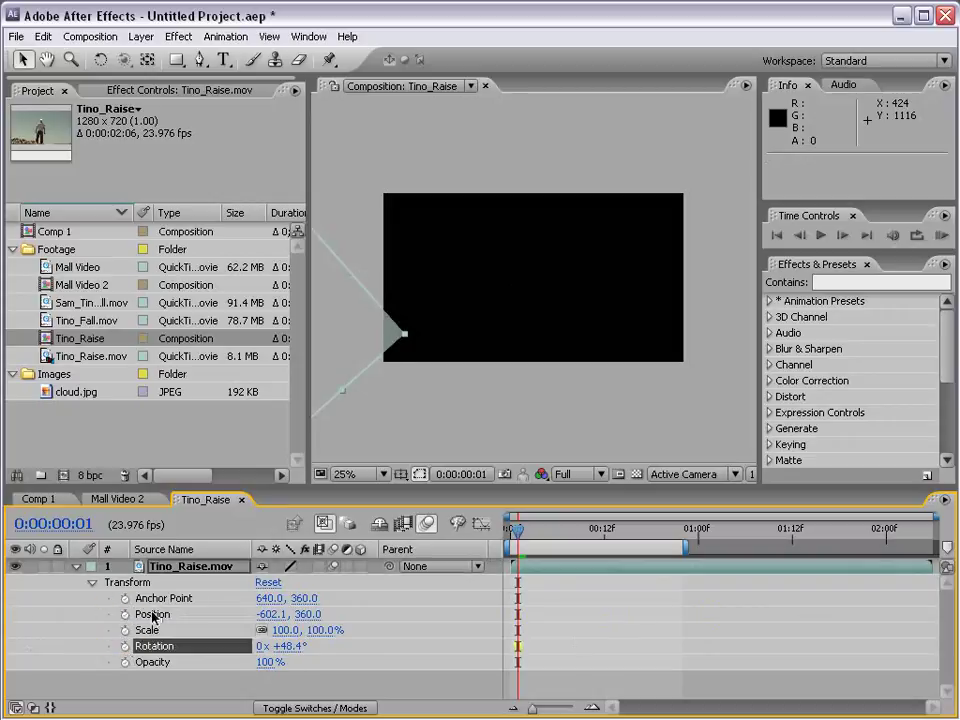
left_click(268, 584)
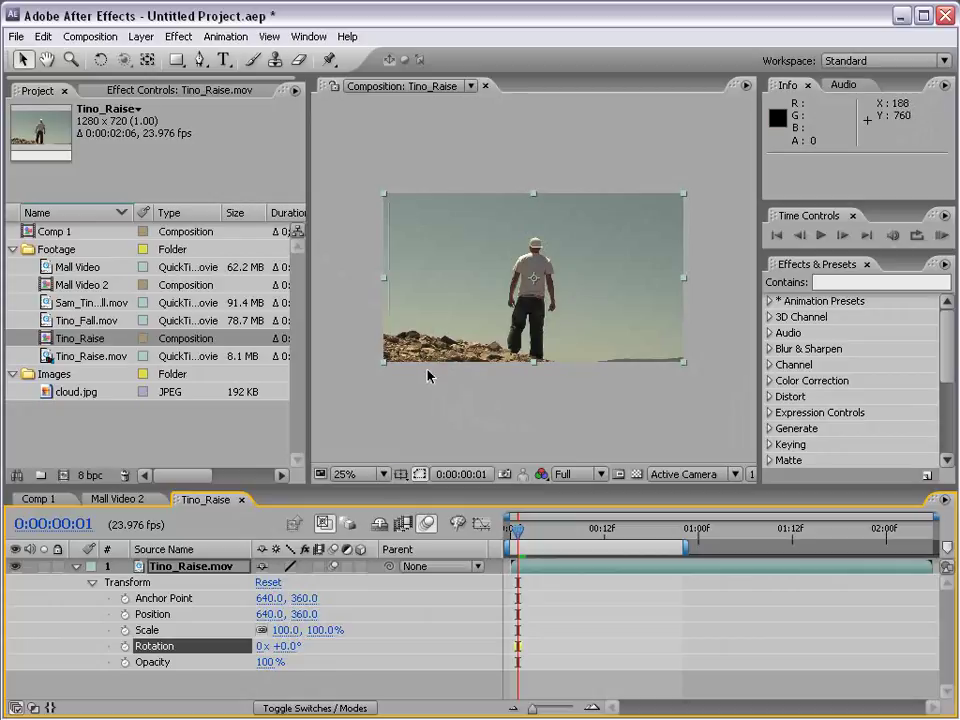
left_click(77, 567)
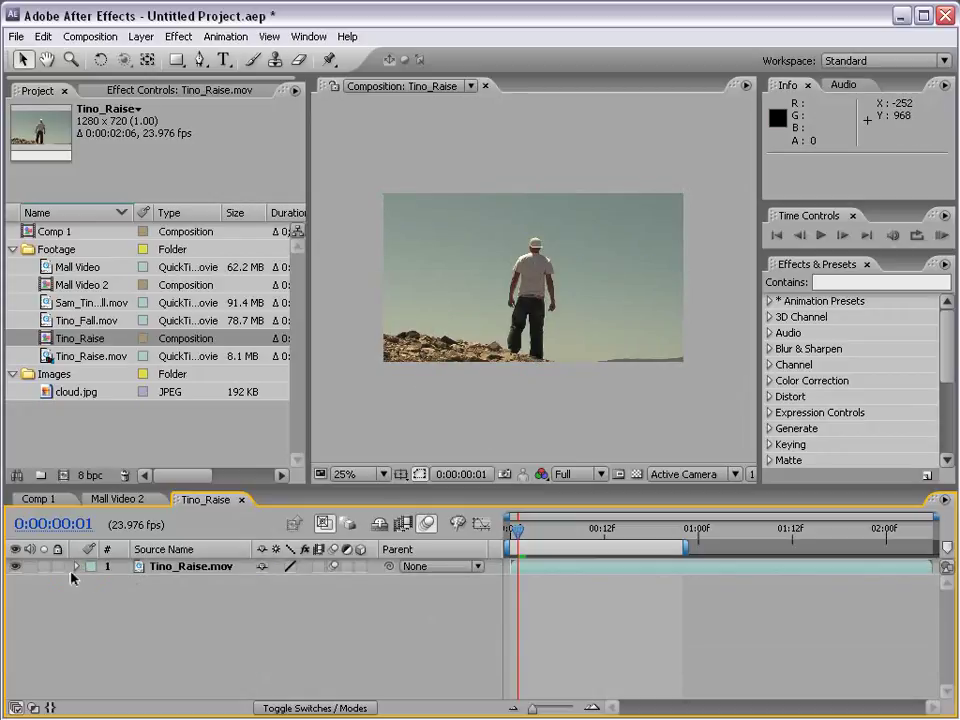
Show Scale, Opacity, Anchor Point, Rotation and Position one at a time with S, T, A, R, P
left_click(140, 566)
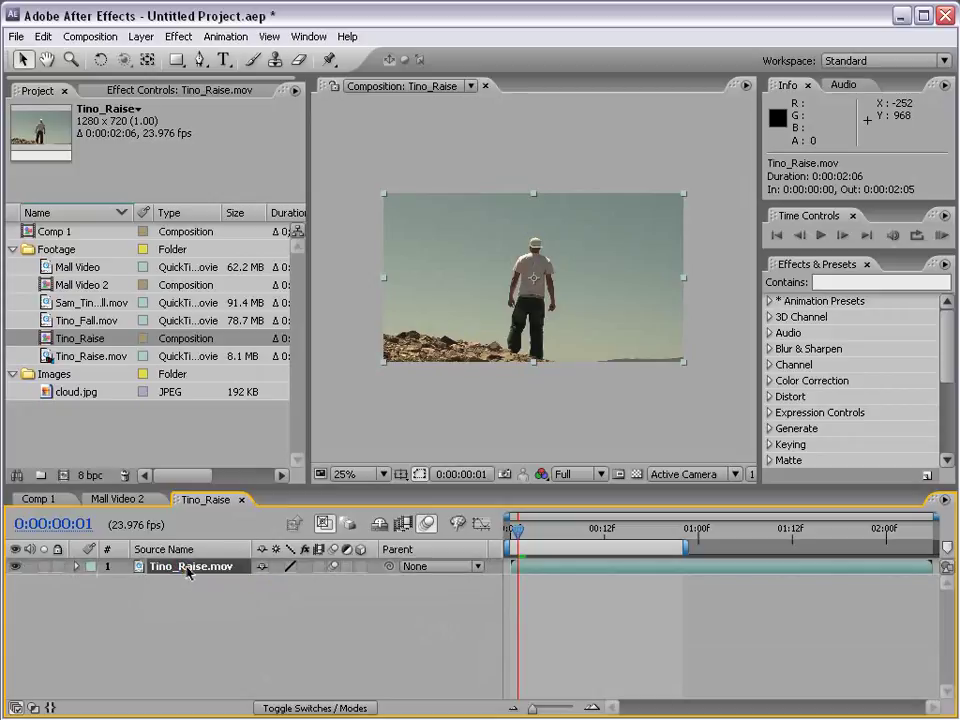
key("s")
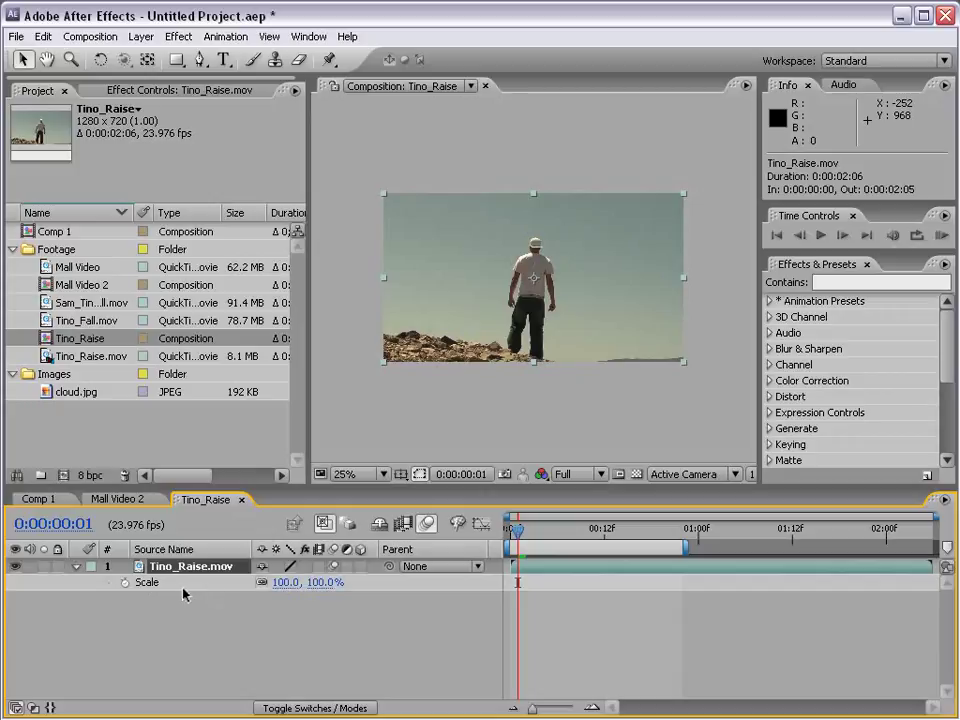
key("t")
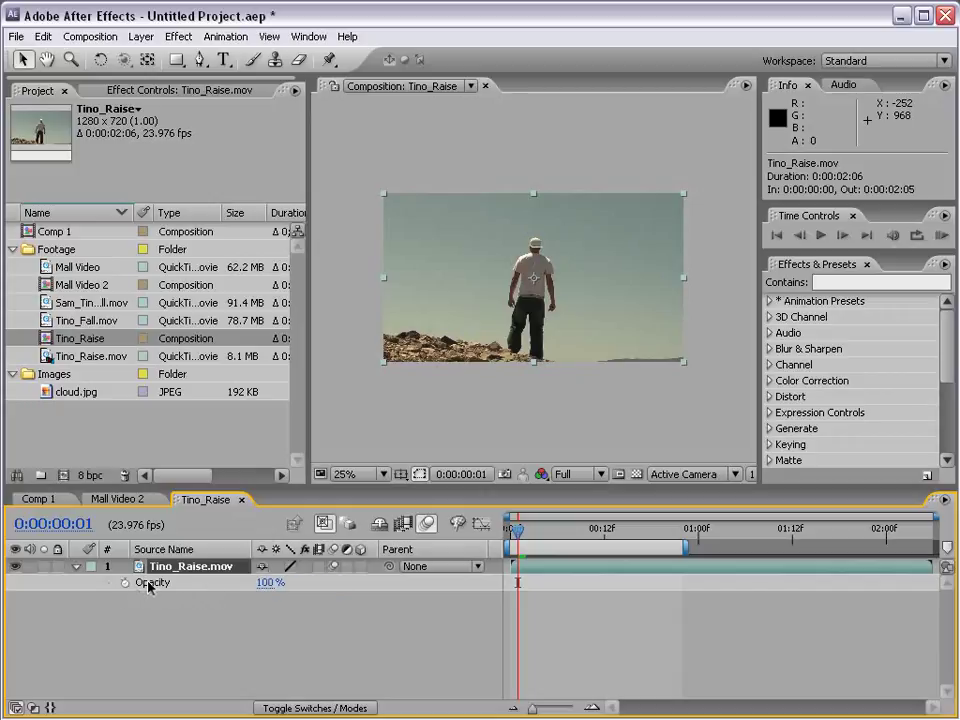
key("a")
key("r")
key("p")
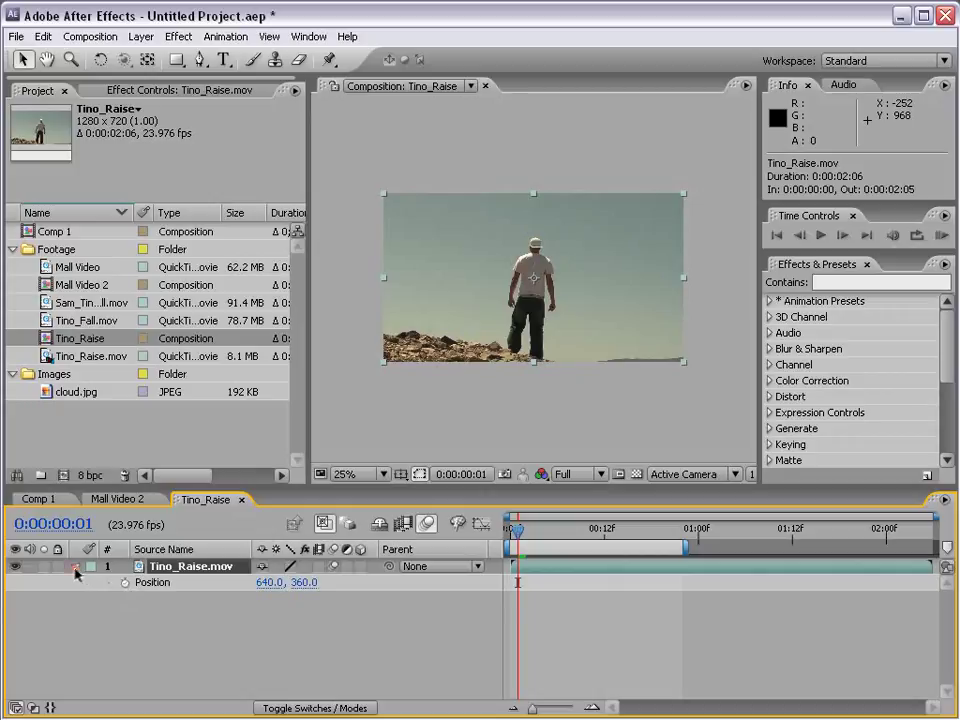
Show Scale together with Position and Rotation using S, Shift+P and Shift+R
left_click(76, 567)
left_click(76, 567)
left_click(92, 582)
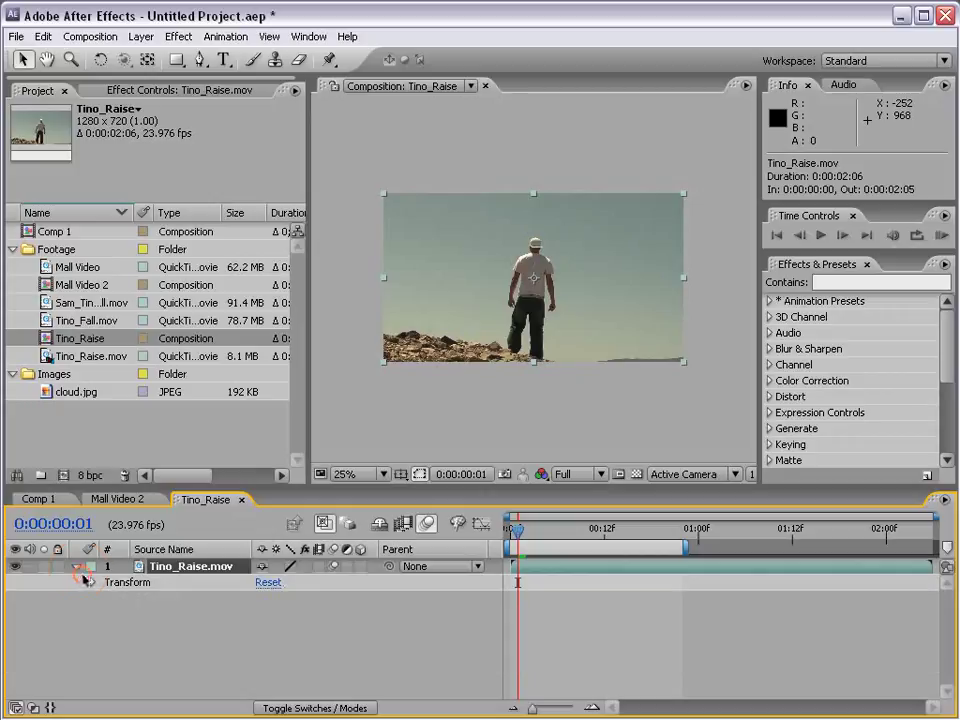
left_click(76, 567)
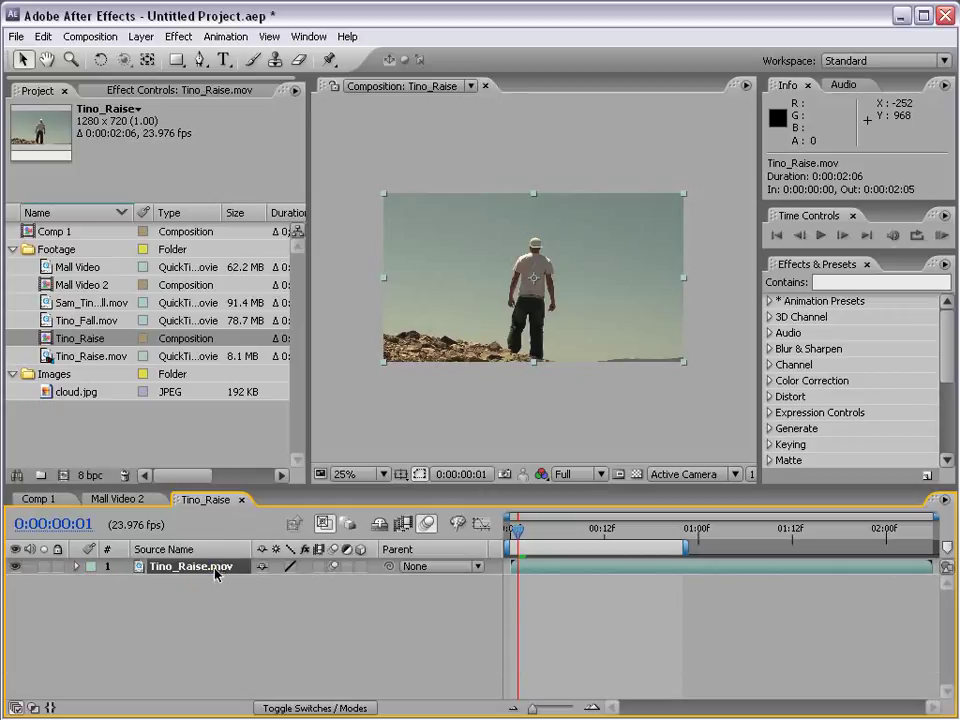
key("s")
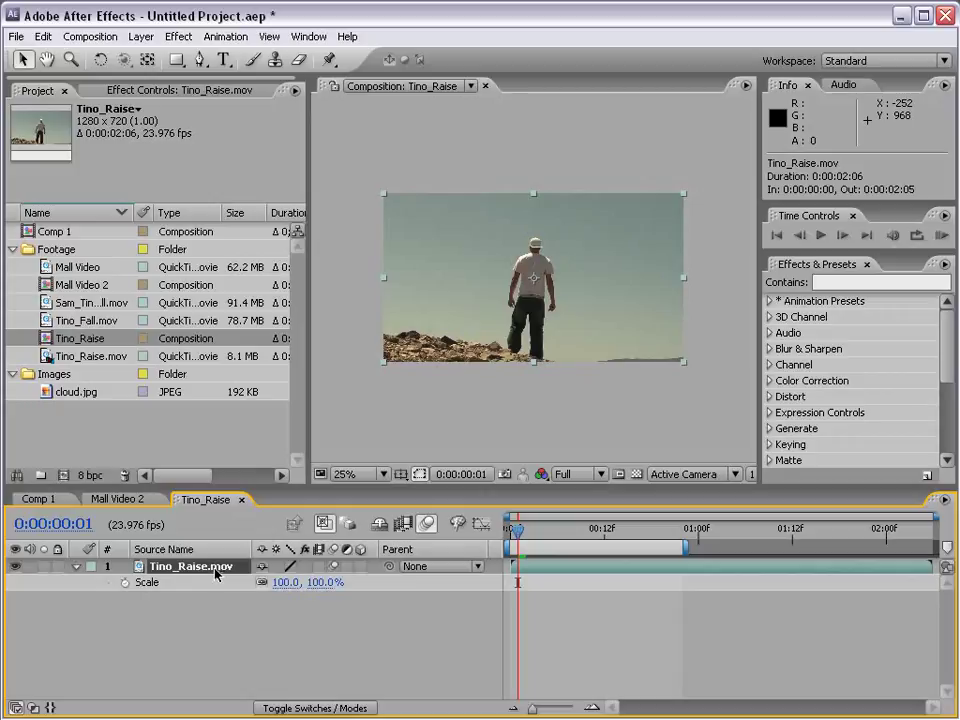
key("shift+p")
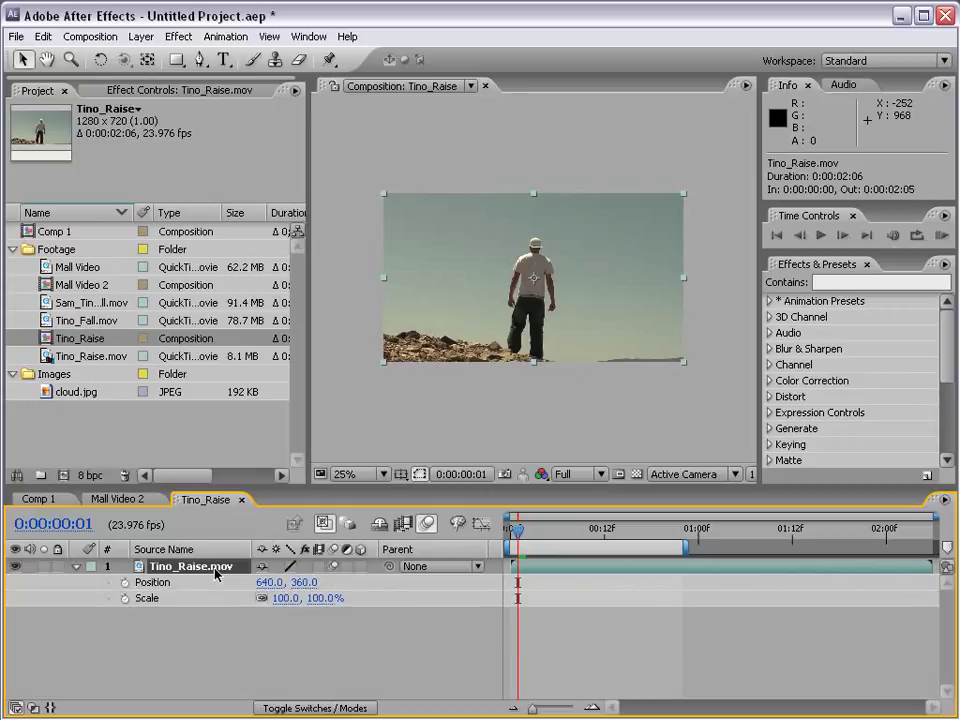
key("shift+r")
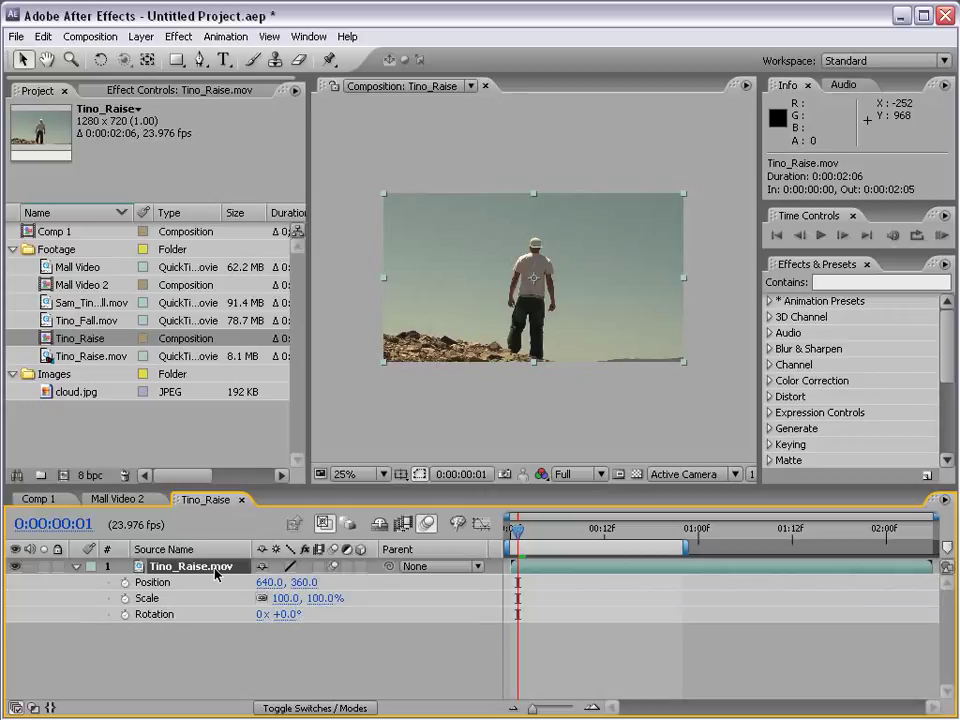
left_click(75, 567)
left_click(440, 350)
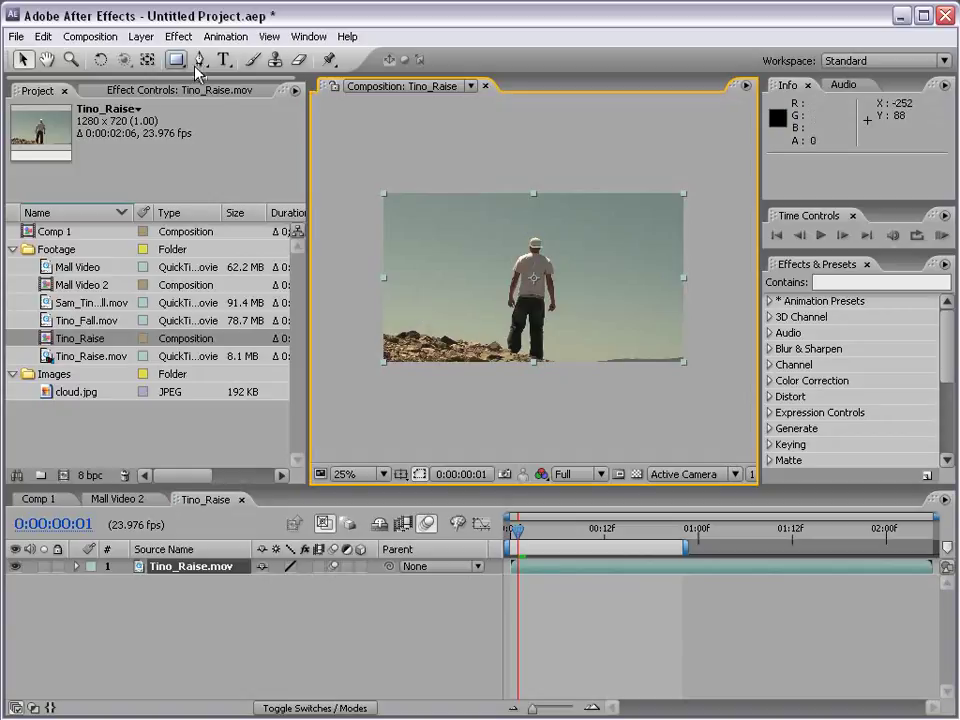
Apply Fast Blur to Tino_Raise.mov with Blurriness 83 and Repeat Edge Pixels enabled
left_click(179, 37)
mouse_move(229, 146)
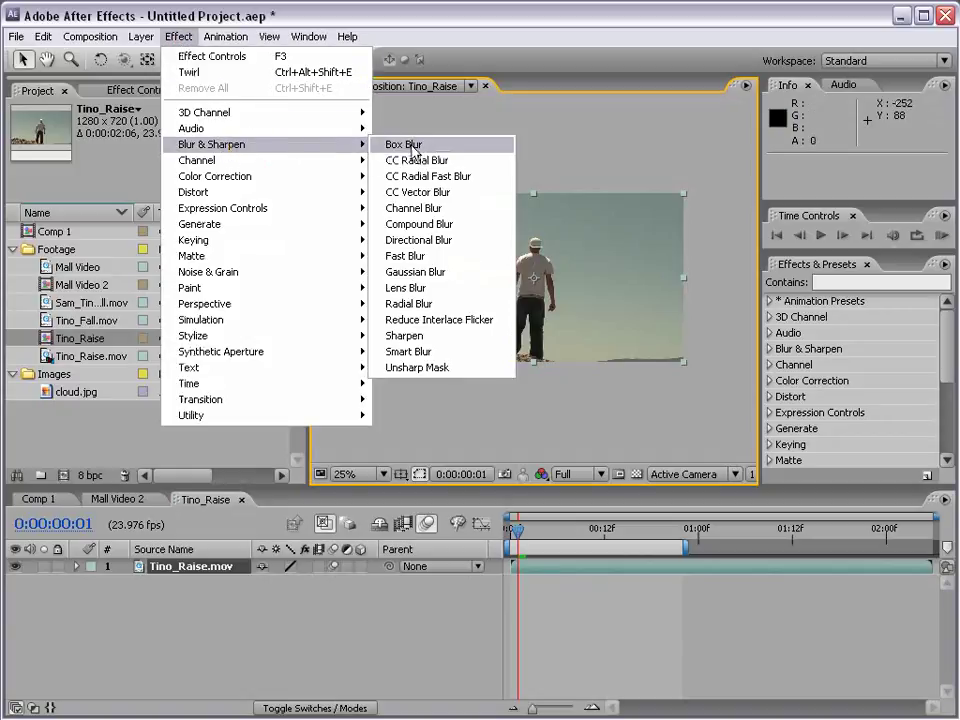
left_click(428, 257)
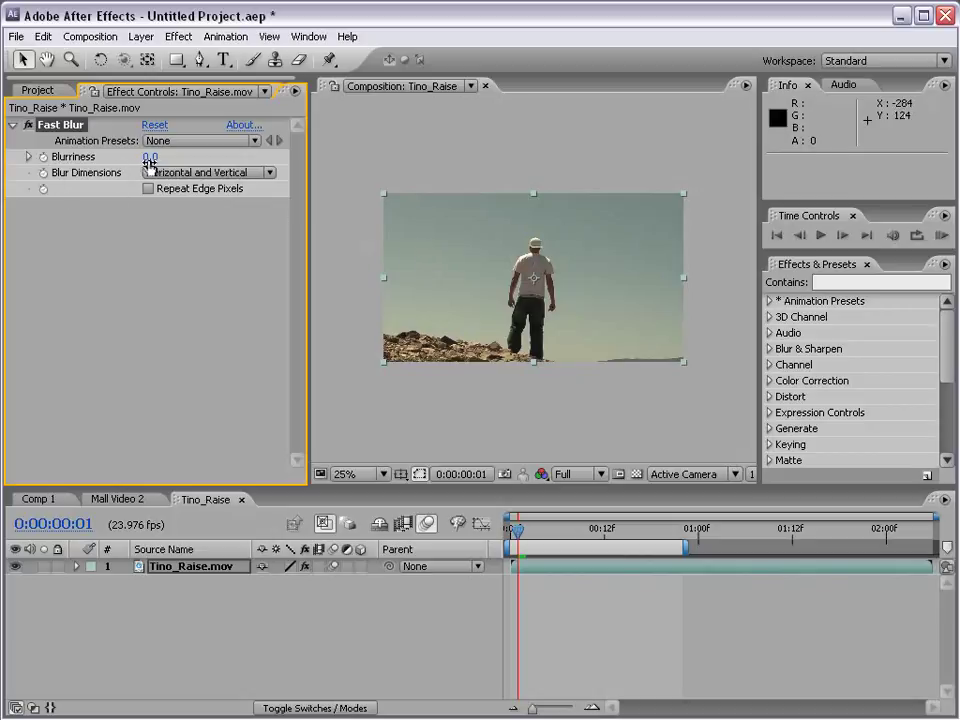
left_click_drag(150, 157, 229, 165)
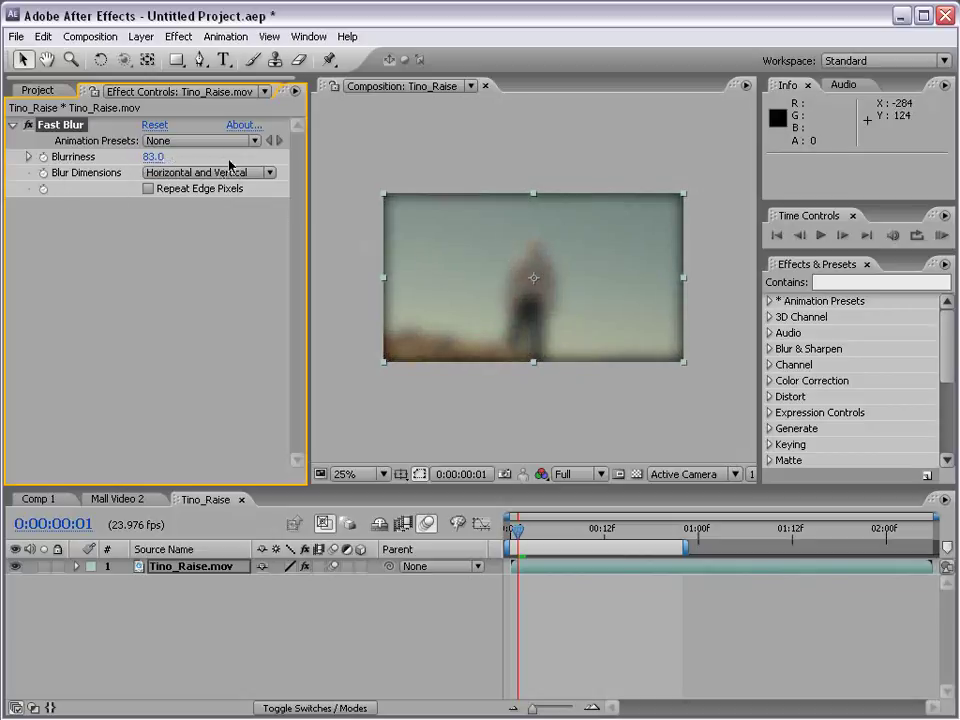
left_click(148, 188)
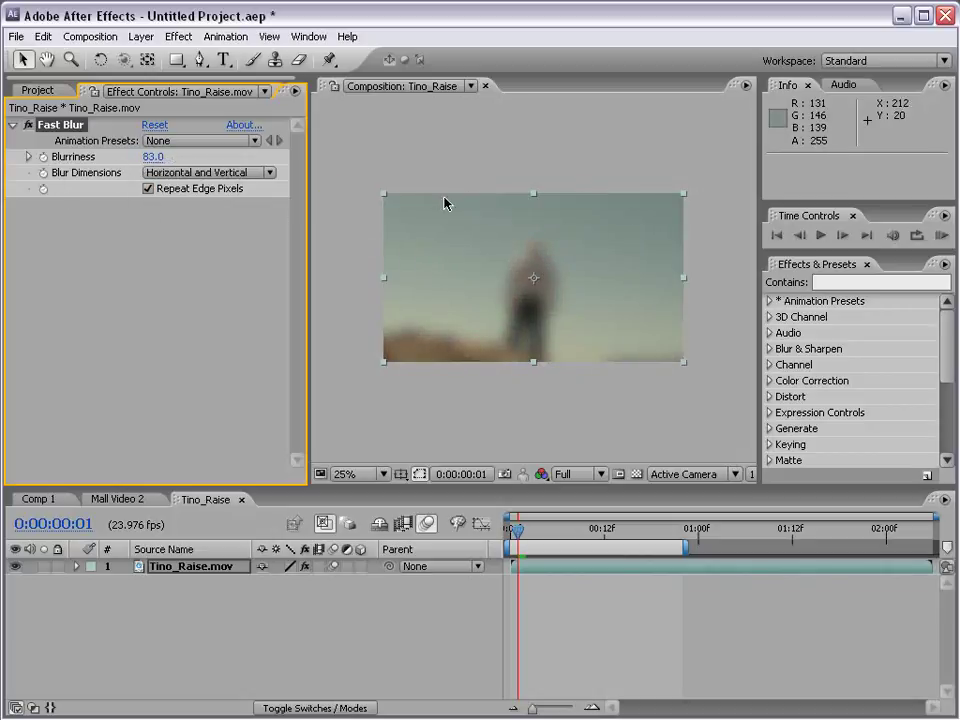
left_click(43, 158)
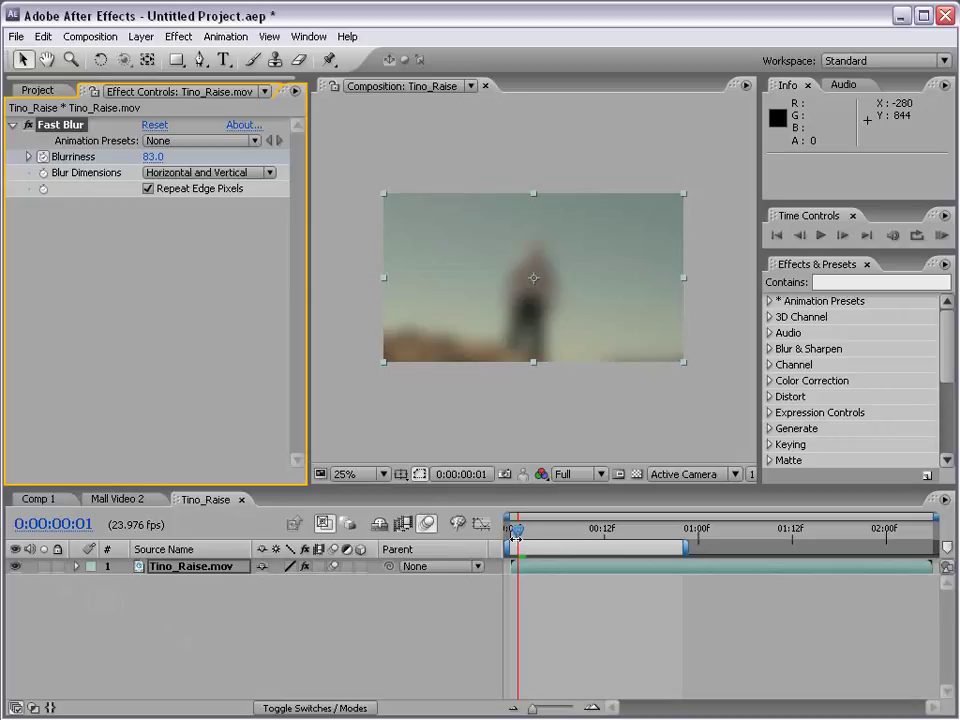
left_click(42, 157)
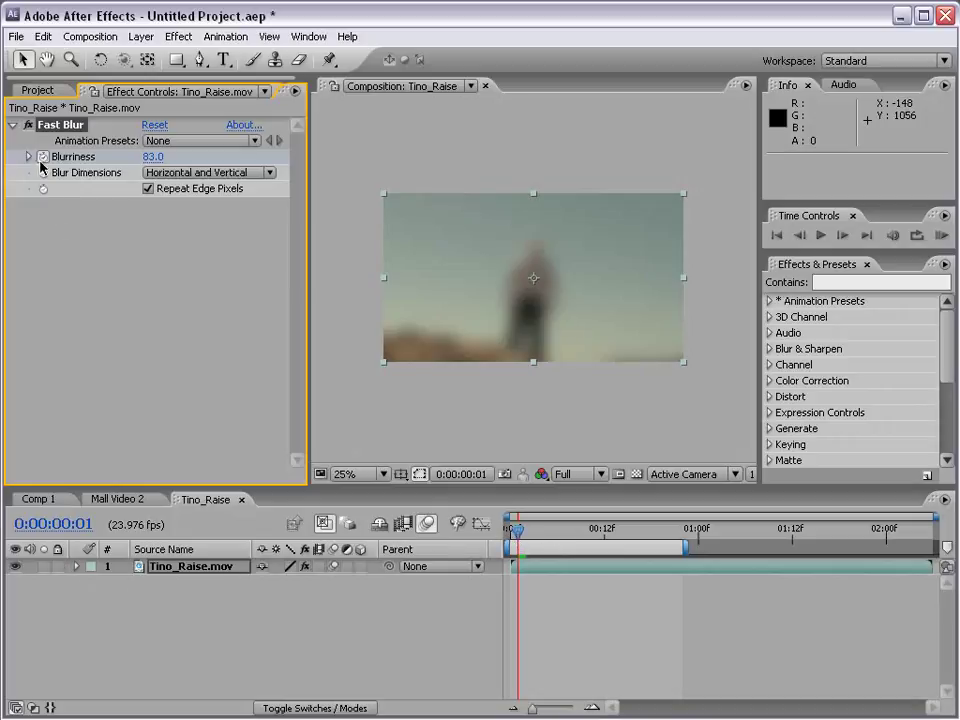
Keyframe Blurriness at 83 on frame 0 and 0 on frame 12, then scrub to preview
left_click(511, 530)
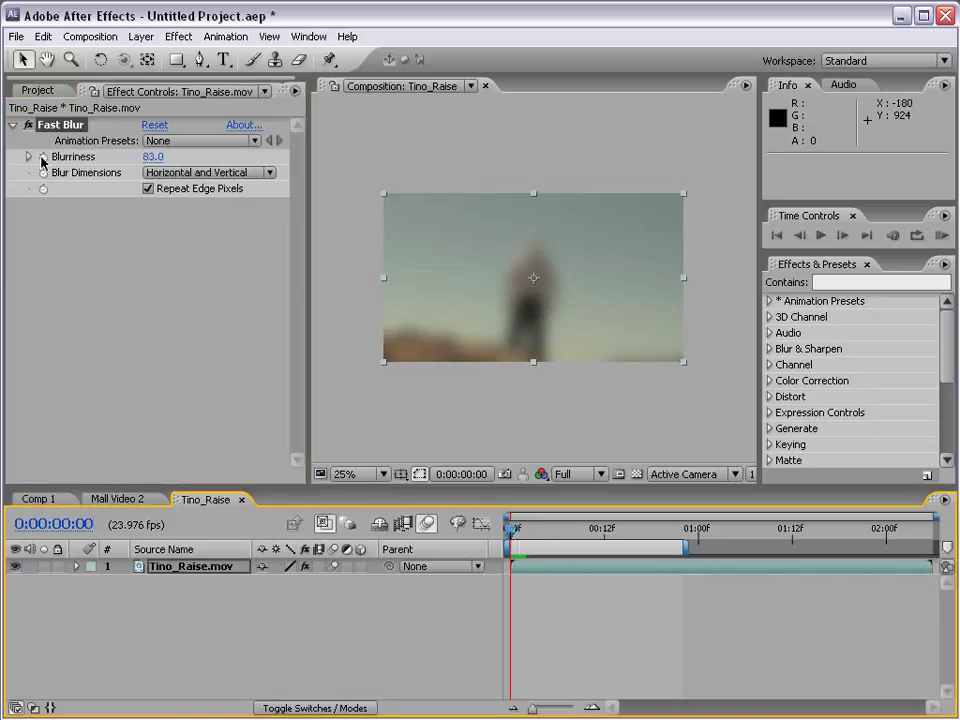
left_click(42, 158)
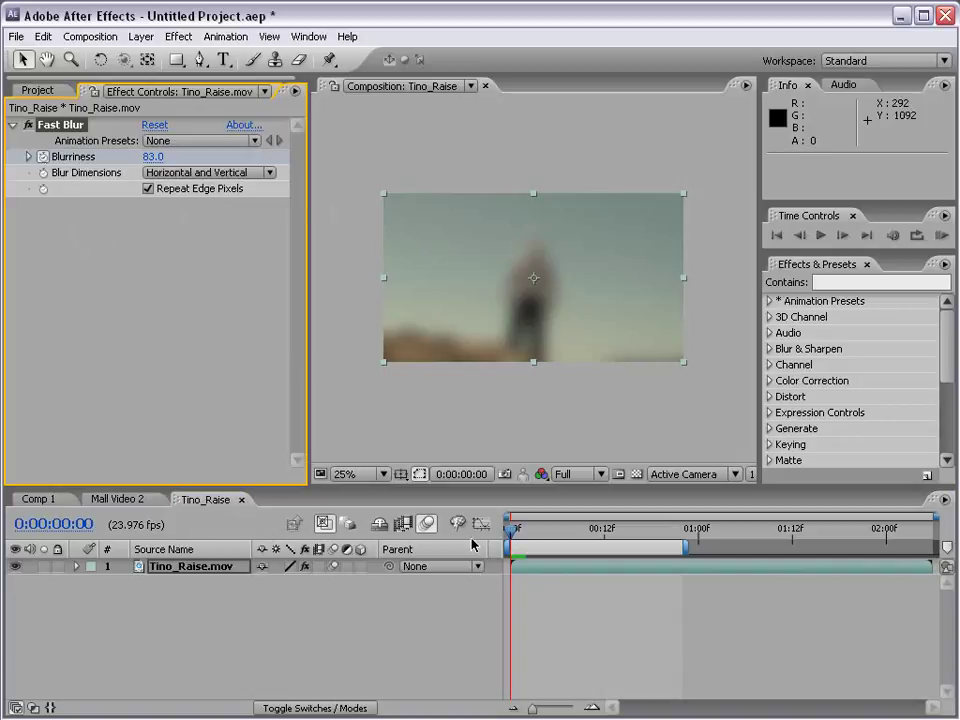
left_click_drag(511, 529, 603, 532)
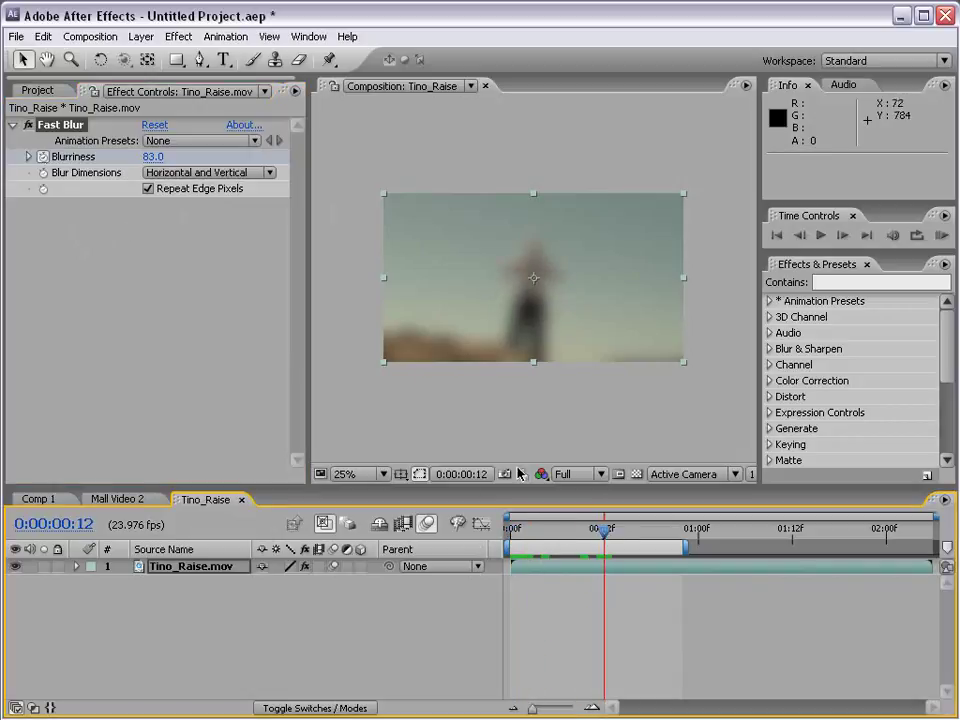
left_click(152, 156)
type("0")
key("Return")
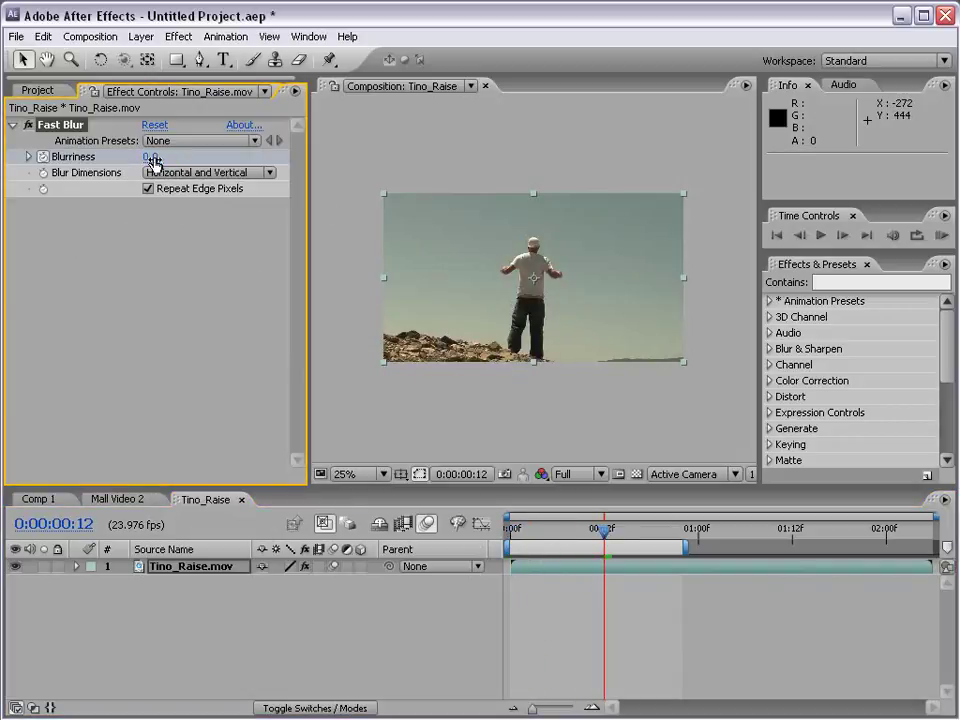
left_click(518, 532)
mouse_move(518, 536)
left_mouse_down()
mouse_move(618, 535)
mouse_move(540, 566)
mouse_move(546, 579)
mouse_move(573, 576)
left_mouse_up()
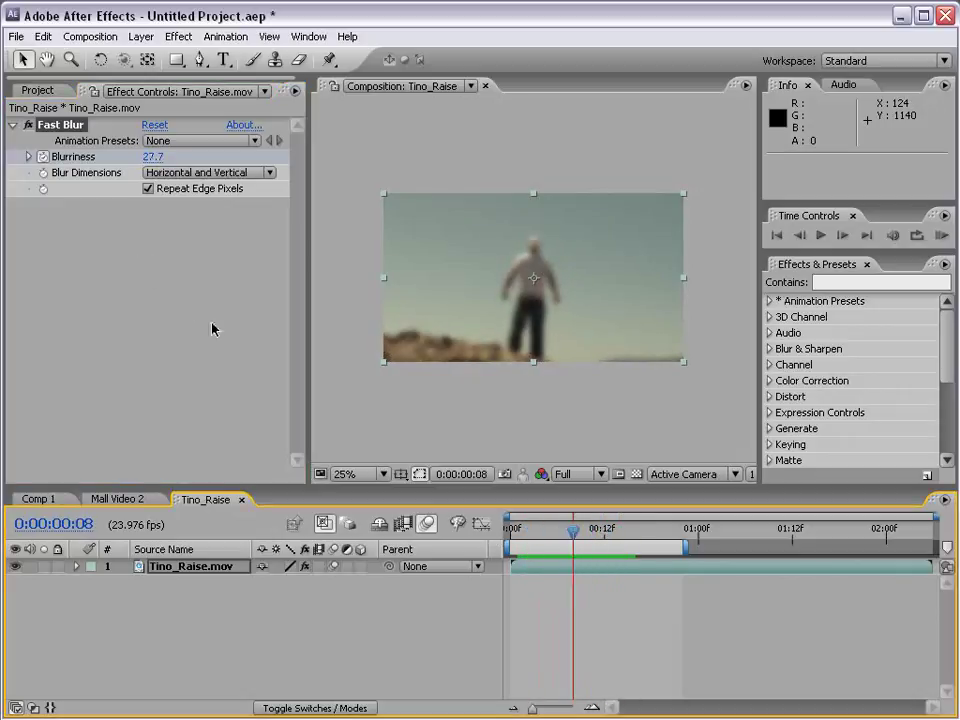
Expand the layer's Effects and Fast Blur groups to inspect the blur settings
left_click(77, 566)
left_click(92, 582)
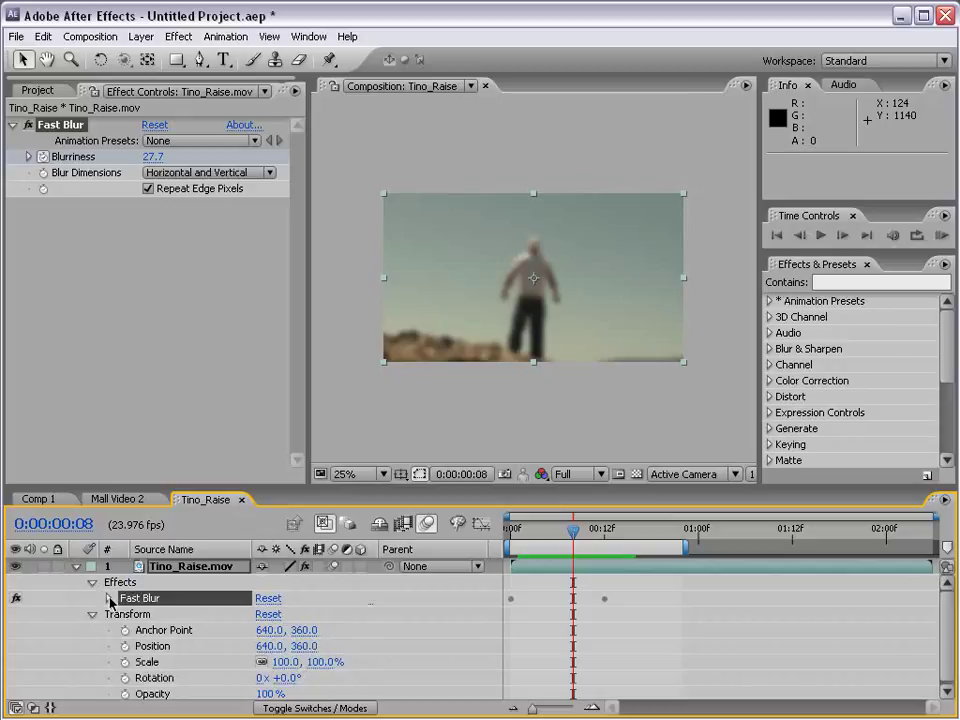
left_click(108, 598)
left_click(577, 632)
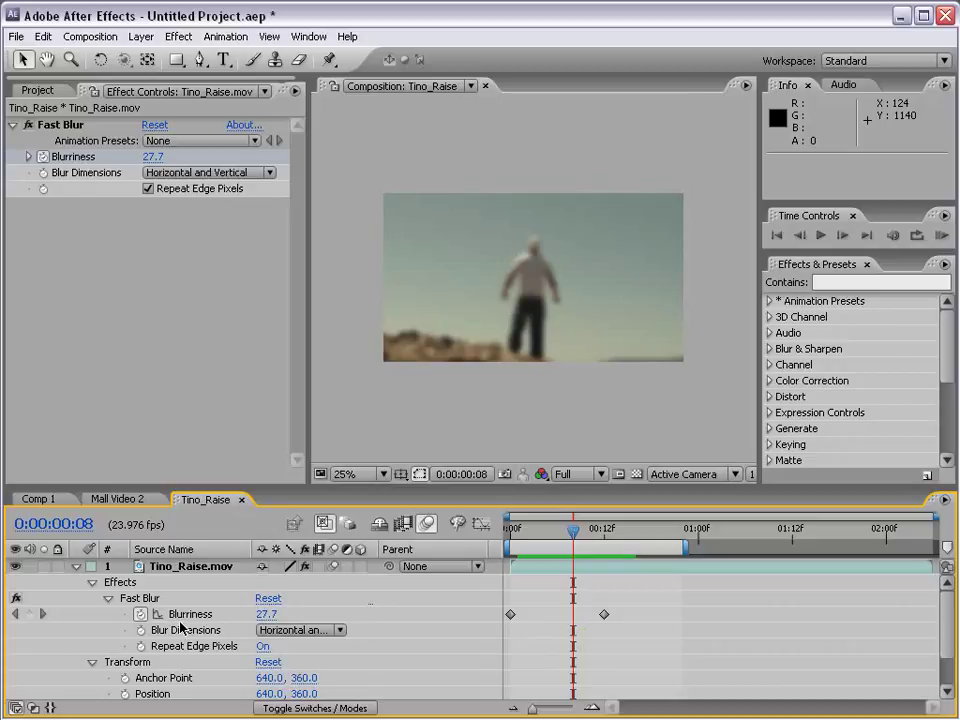
Collapse the layer and press U to list just Blurriness with its two keyframes
left_click(76, 566)
left_click(182, 568)
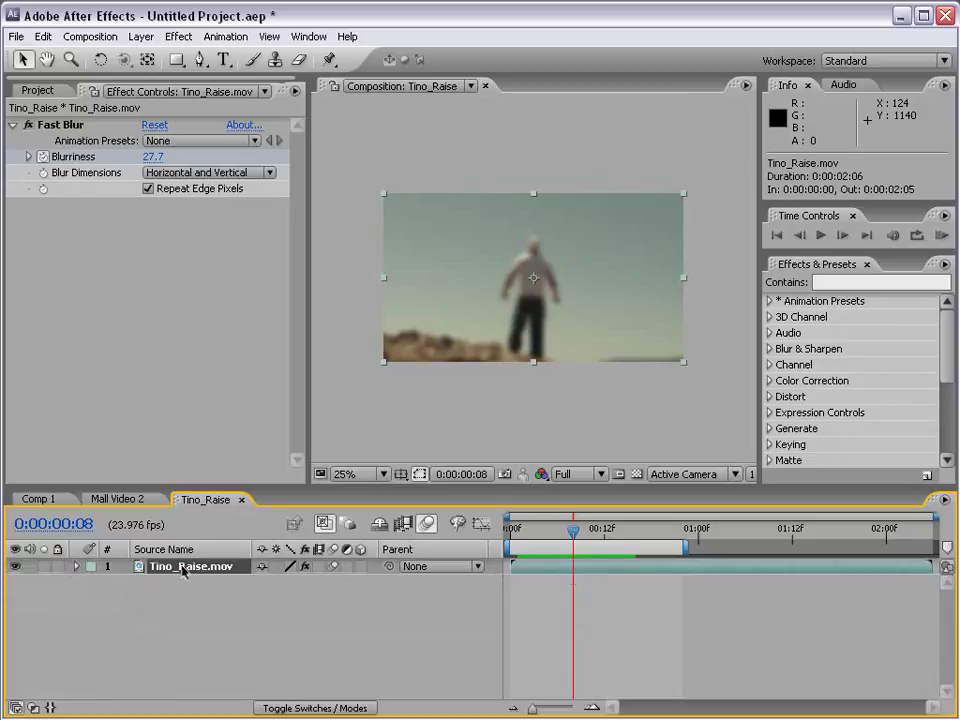
key("u")
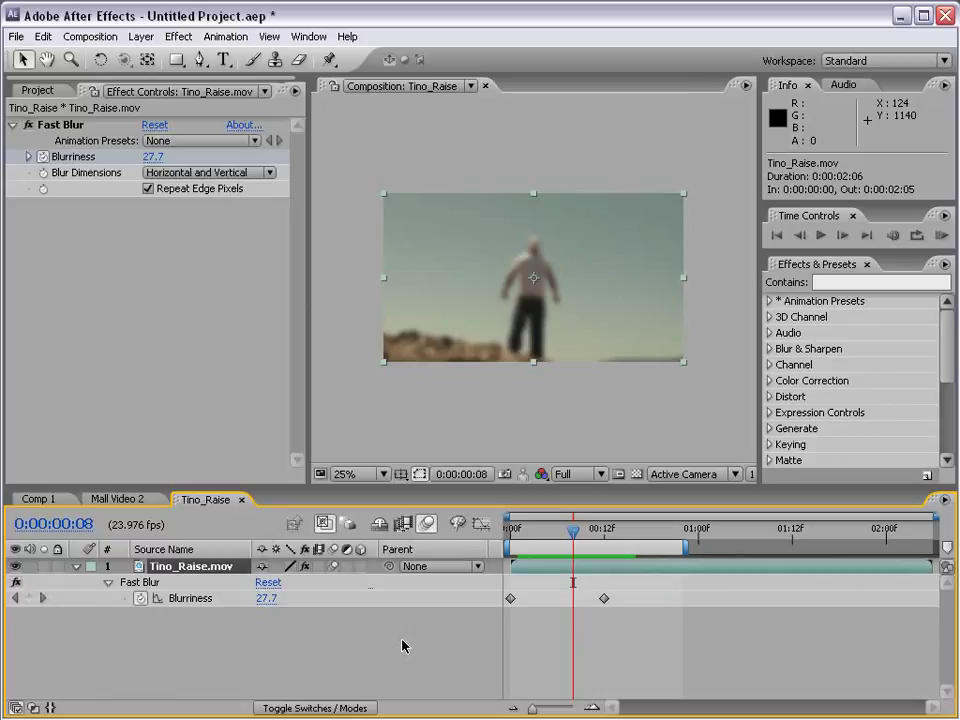
left_click(600, 598)
left_click(619, 615)
Keyframe Opacity at 100% on frame 8 and 66% on frame 0, then show keyframed properties
key("shift+t")
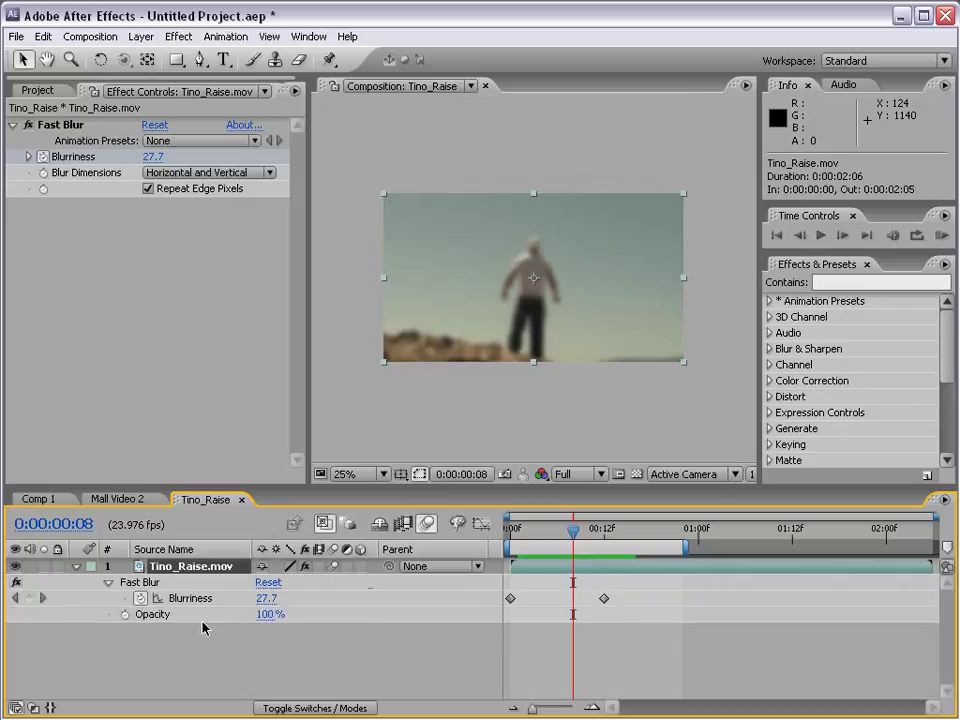
left_click(124, 614)
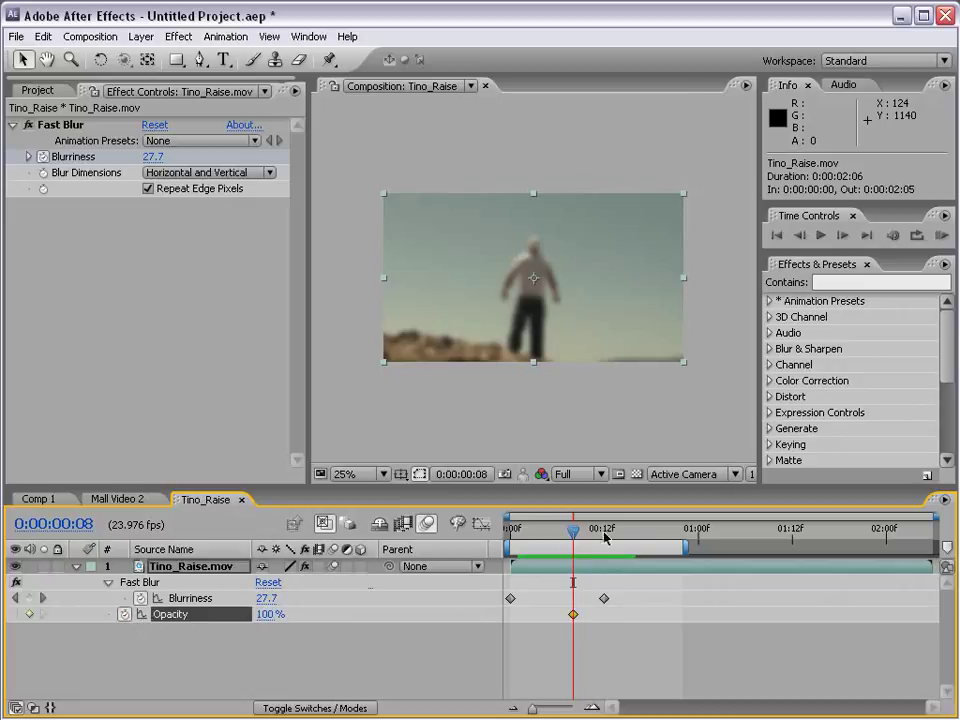
left_click(512, 530)
left_click_drag(267, 614, 238, 616)
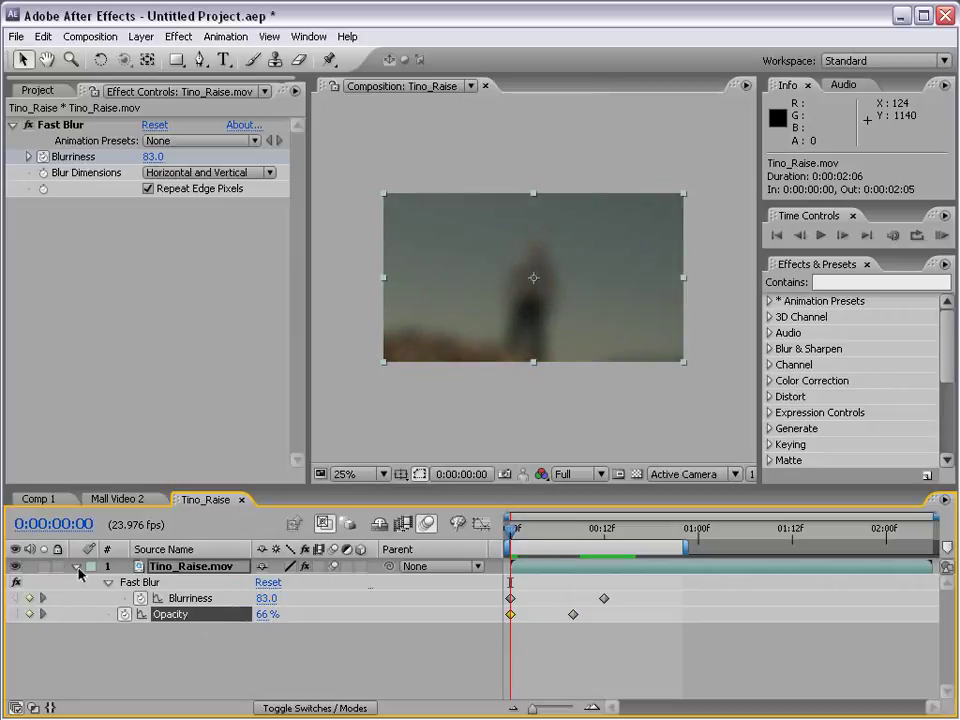
left_click(76, 567)
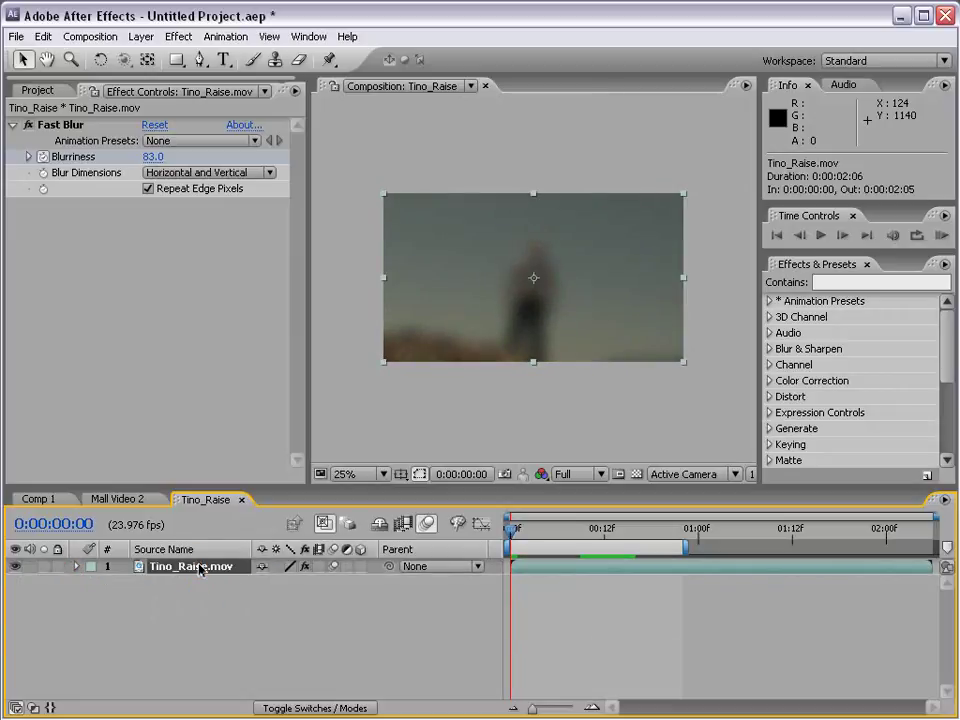
key("u")
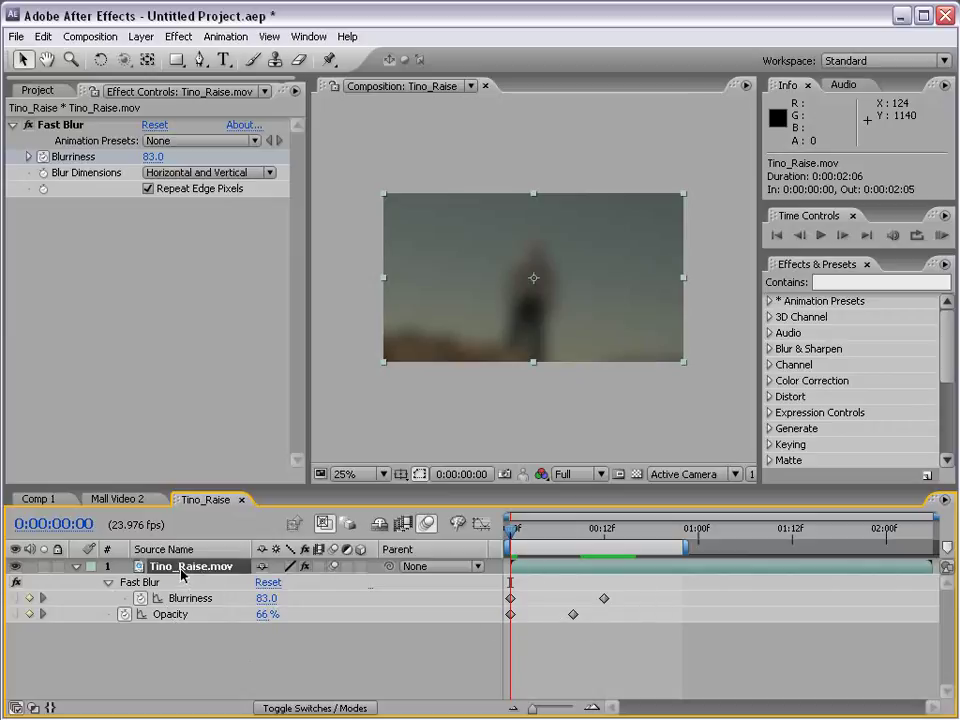
Scrub the footage's Position to 758, 360, then double-press U to show all modified properties
key("shift+p")
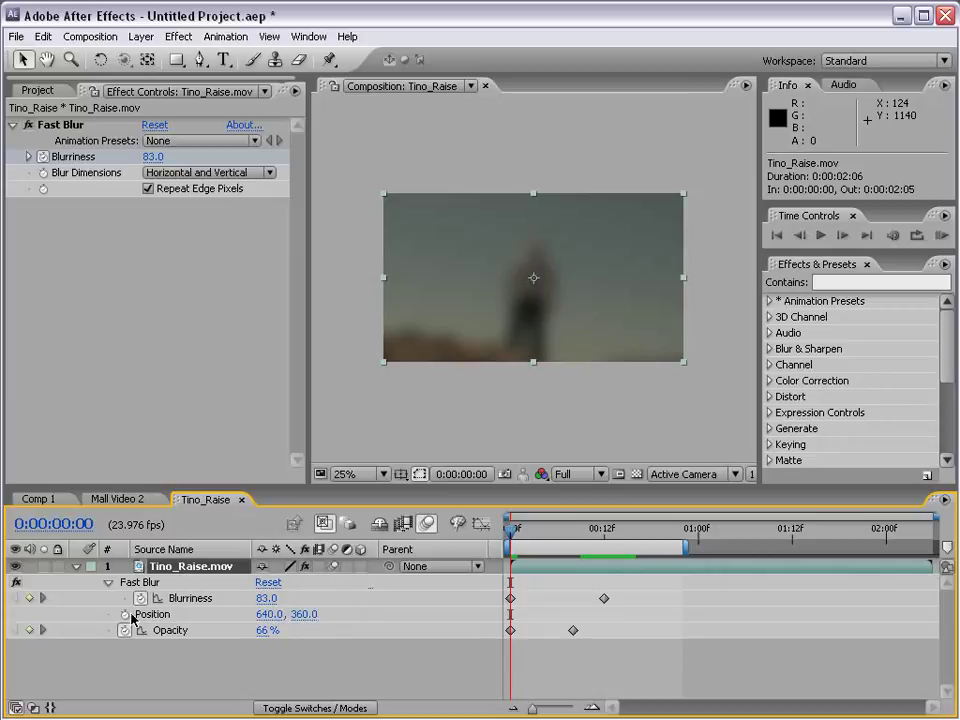
left_click_drag(268, 614, 378, 613)
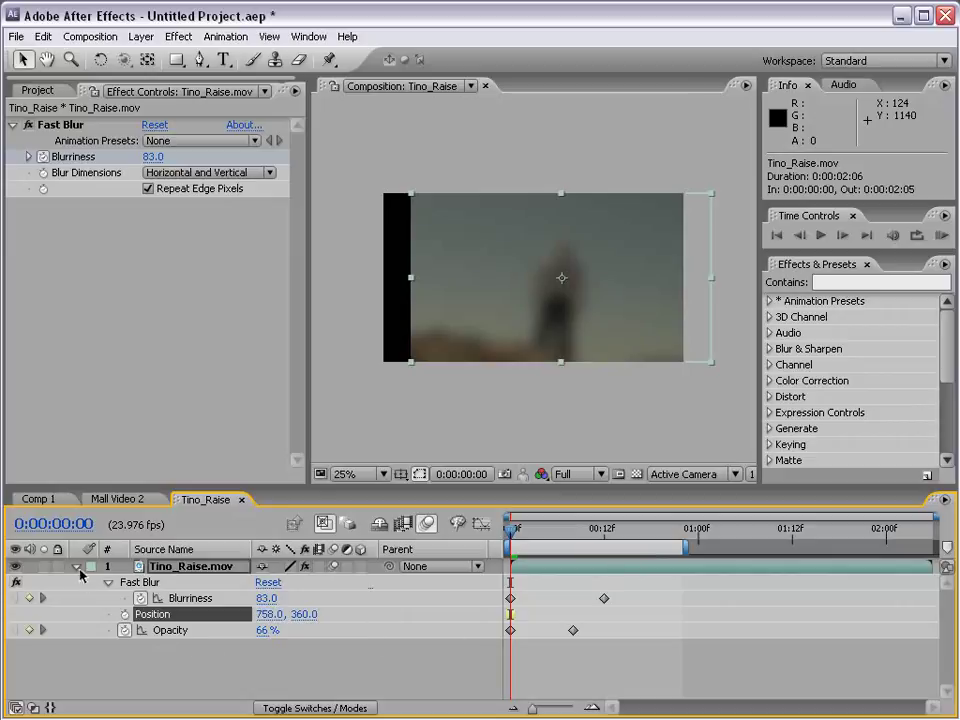
left_click(75, 566)
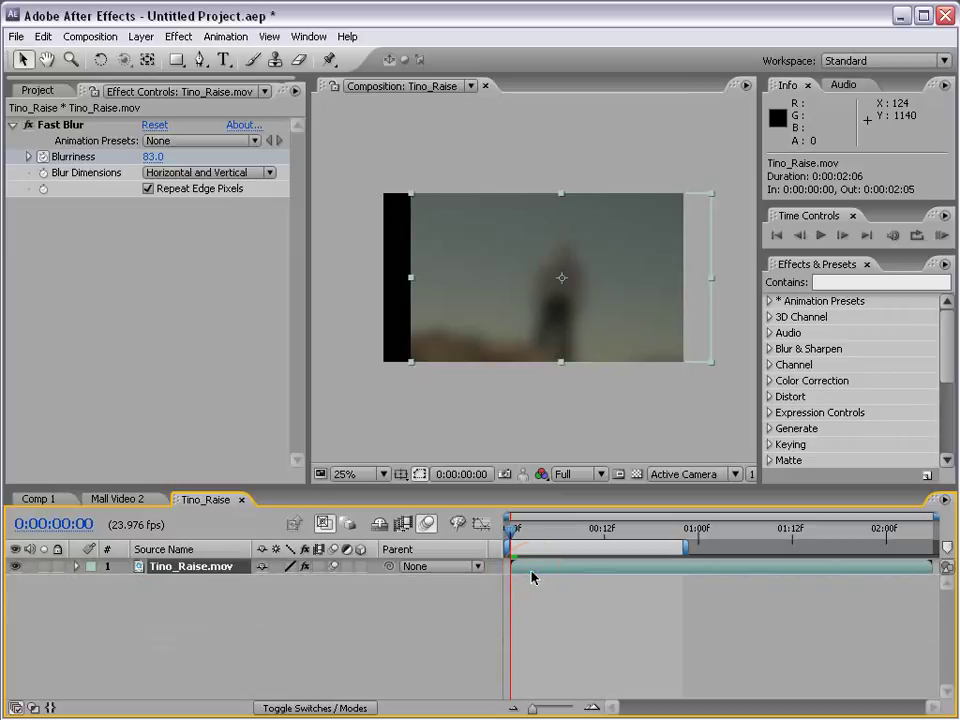
key("u")
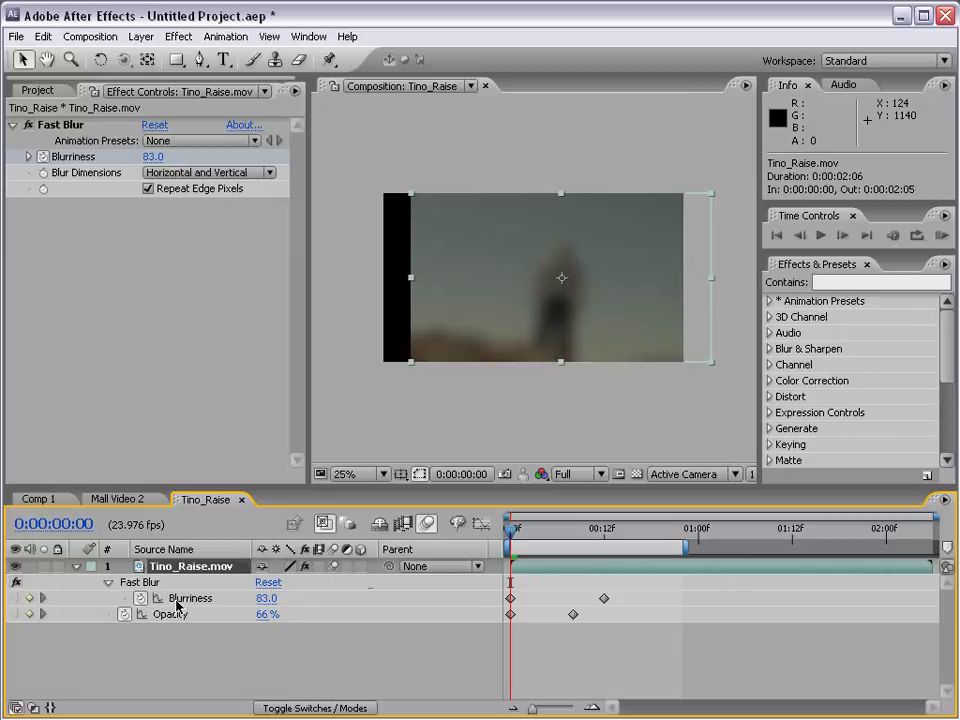
key("u")
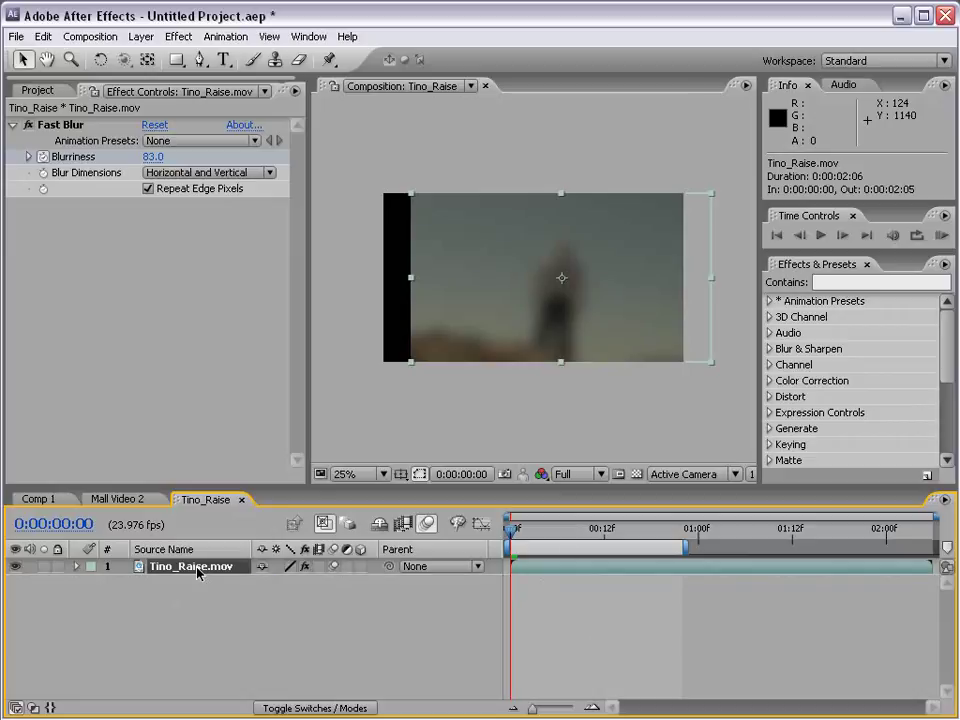
key("u")
key("u")
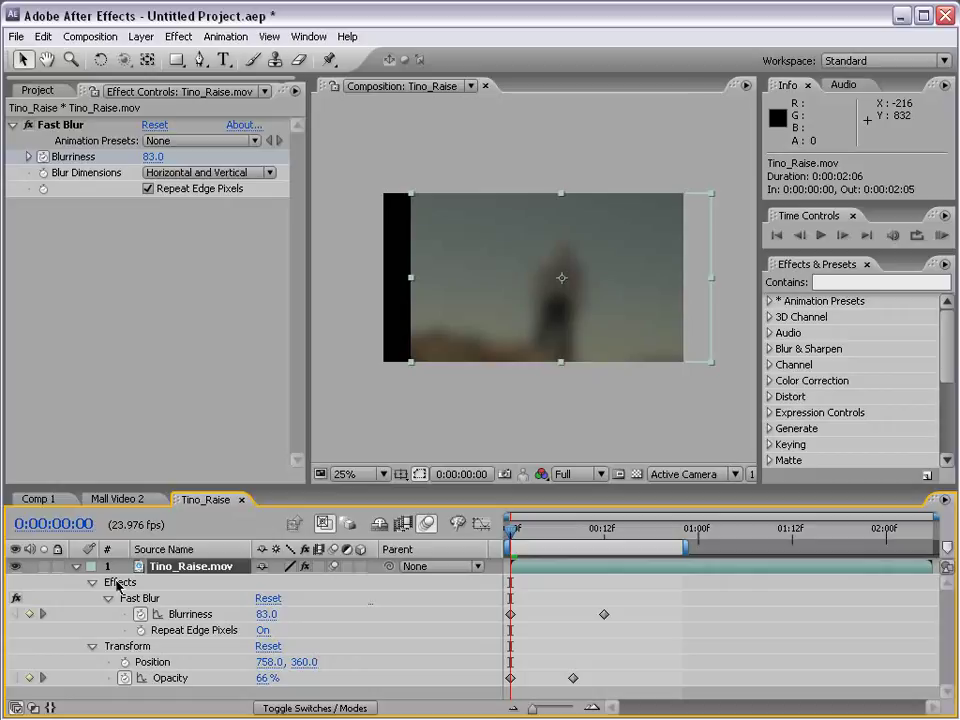
Clear the Blurriness and Opacity keyframes, reset Position and Opacity, and delete Fast Blur
left_click(141, 614)
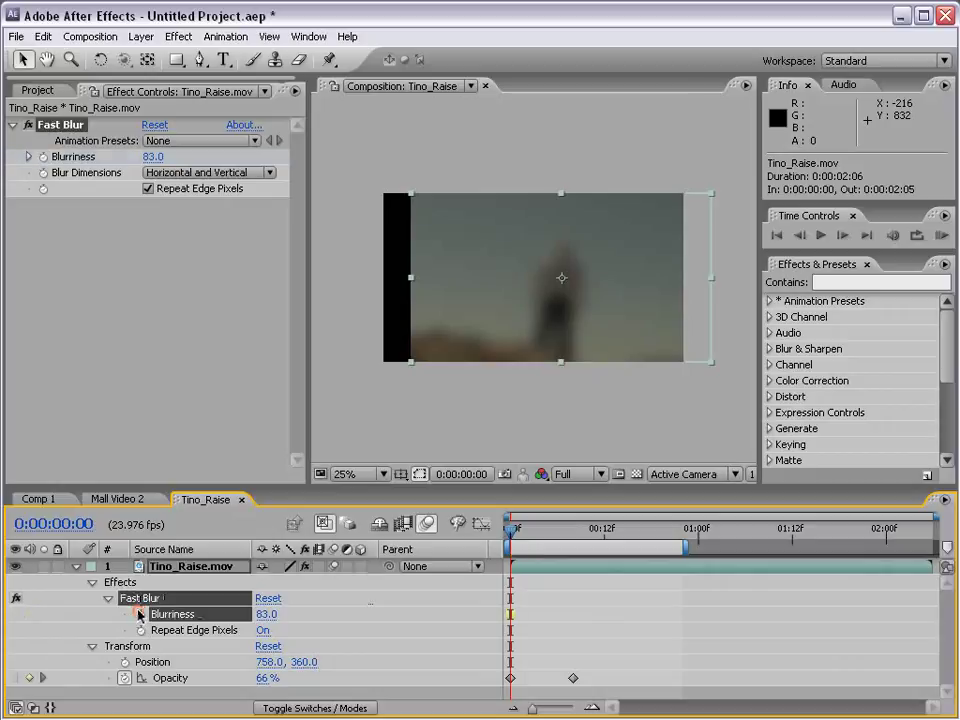
left_click(125, 678)
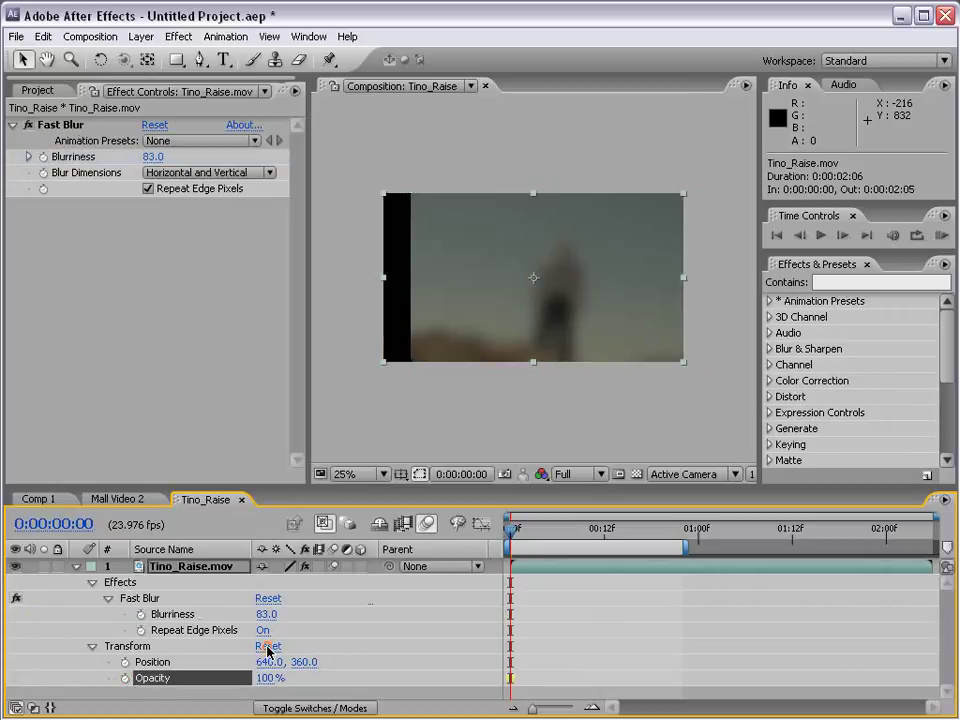
left_click(267, 646)
left_click(55, 126)
key("Delete")
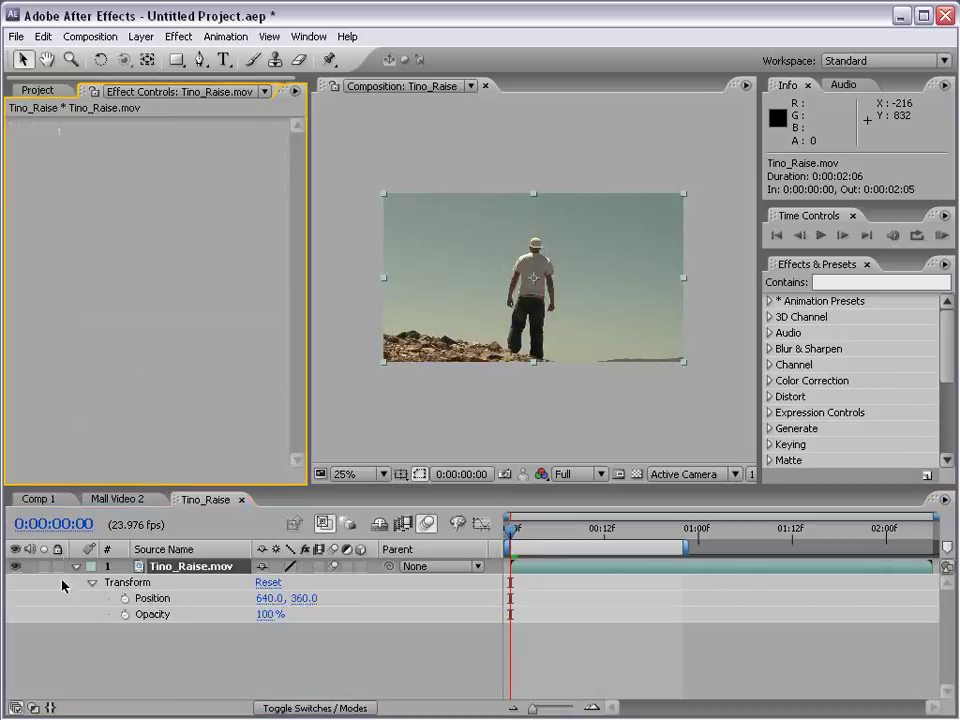
left_click(75, 566)
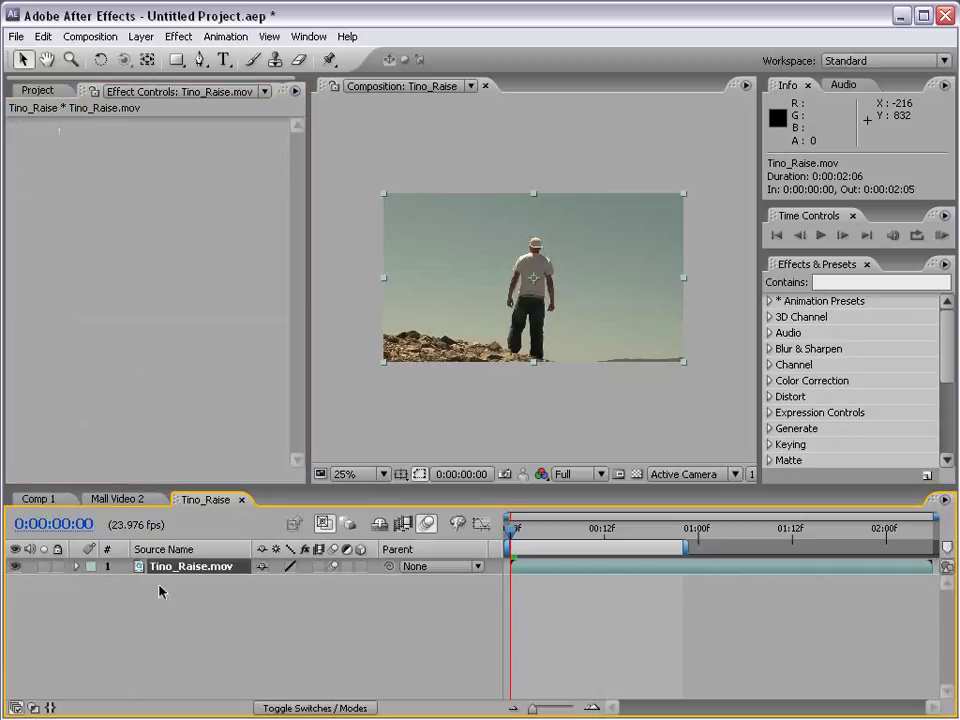
Drag cloud.jpg from the Project panel into the Tino_Raise comp as the top layer
left_click(32, 90)
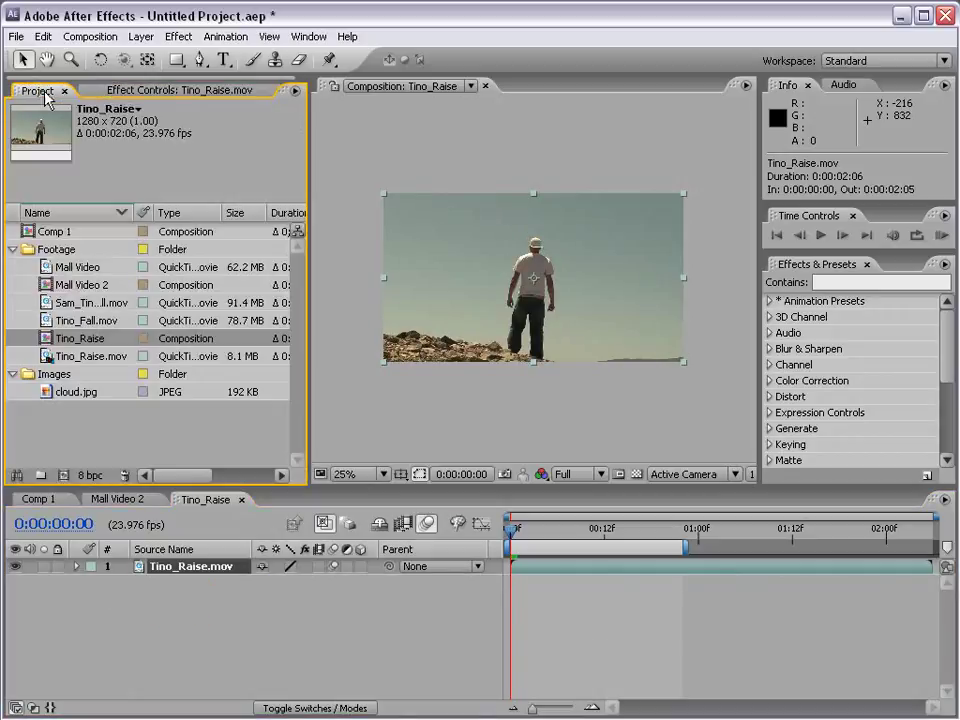
left_click(45, 392)
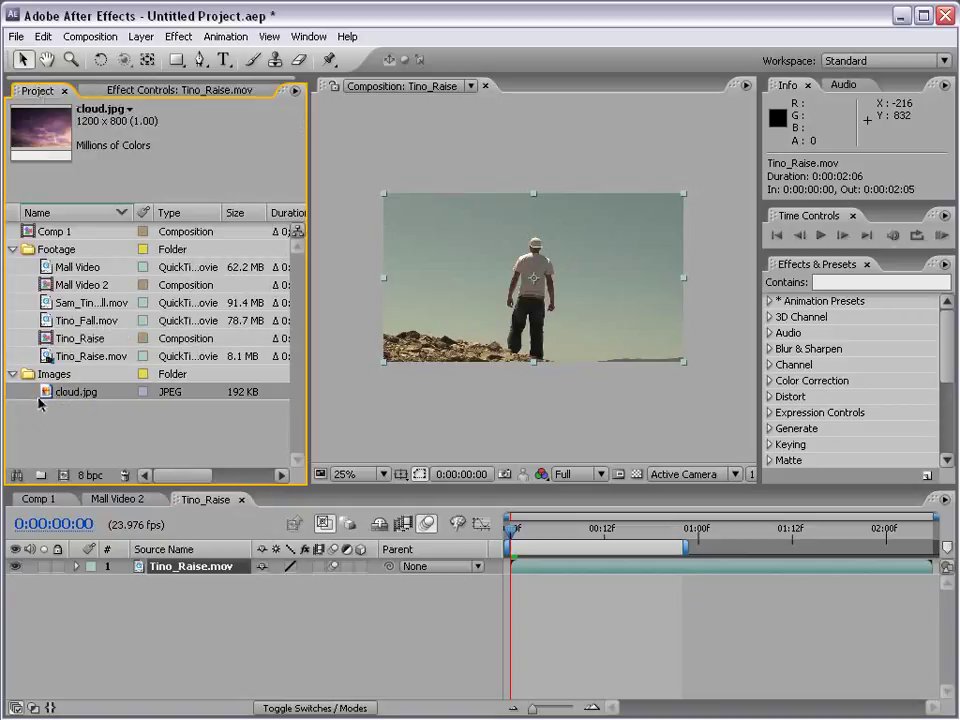
mouse_move(45, 392)
left_mouse_down()
mouse_move(350, 340)
mouse_move(565, 270)
left_mouse_up()
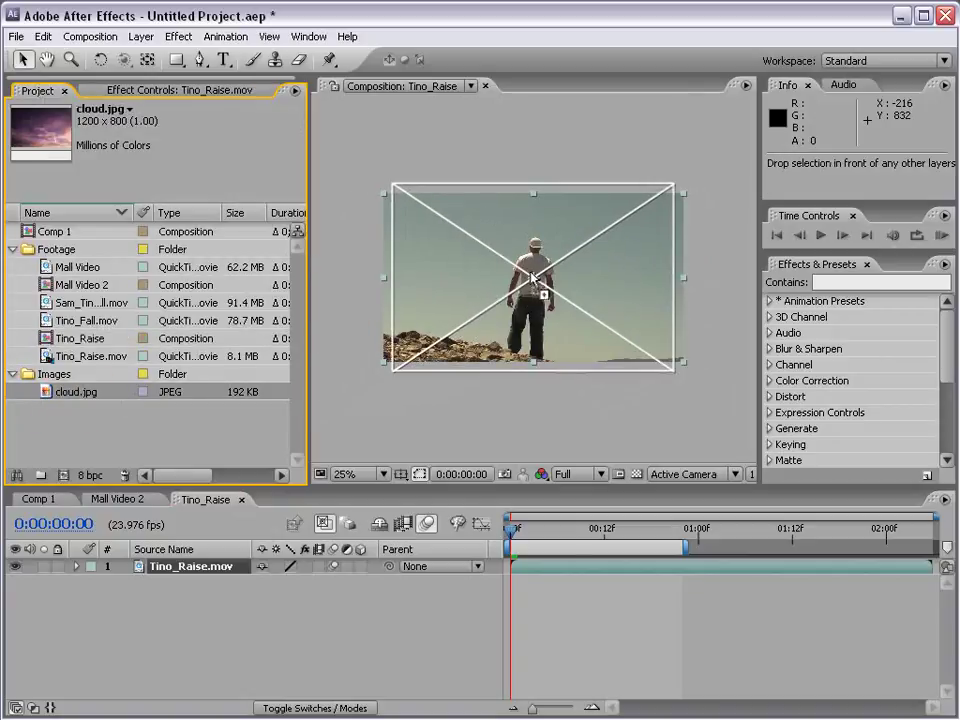
left_click_drag(531, 278, 531, 275)
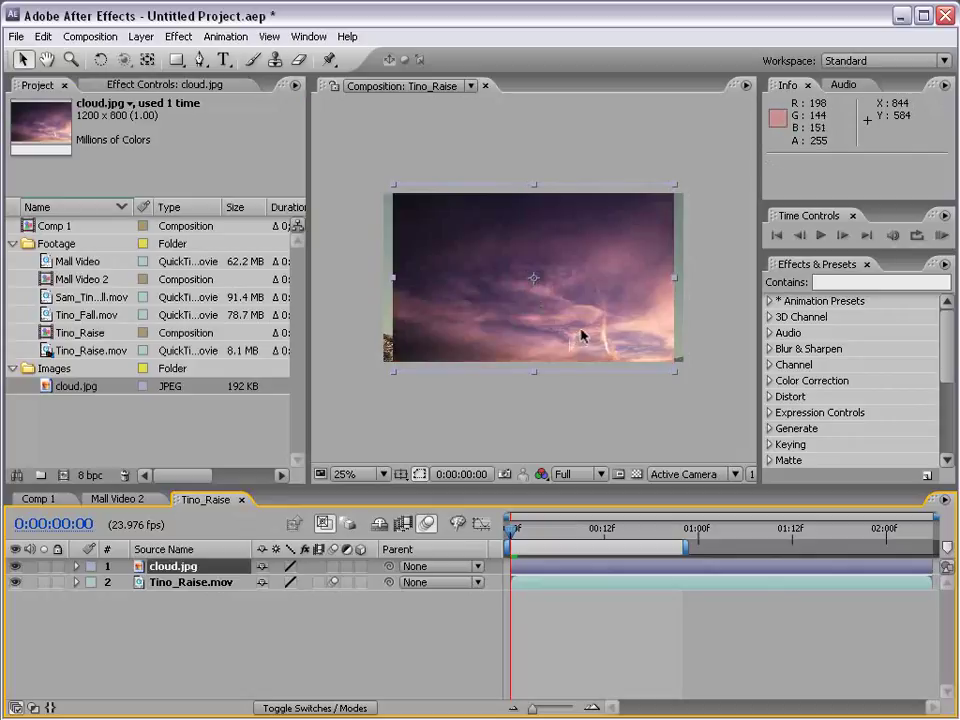
Zoom to 50%, maximize the Composition panel and scale cloud.jpg up by its corner handle
key("period")
key("grave")
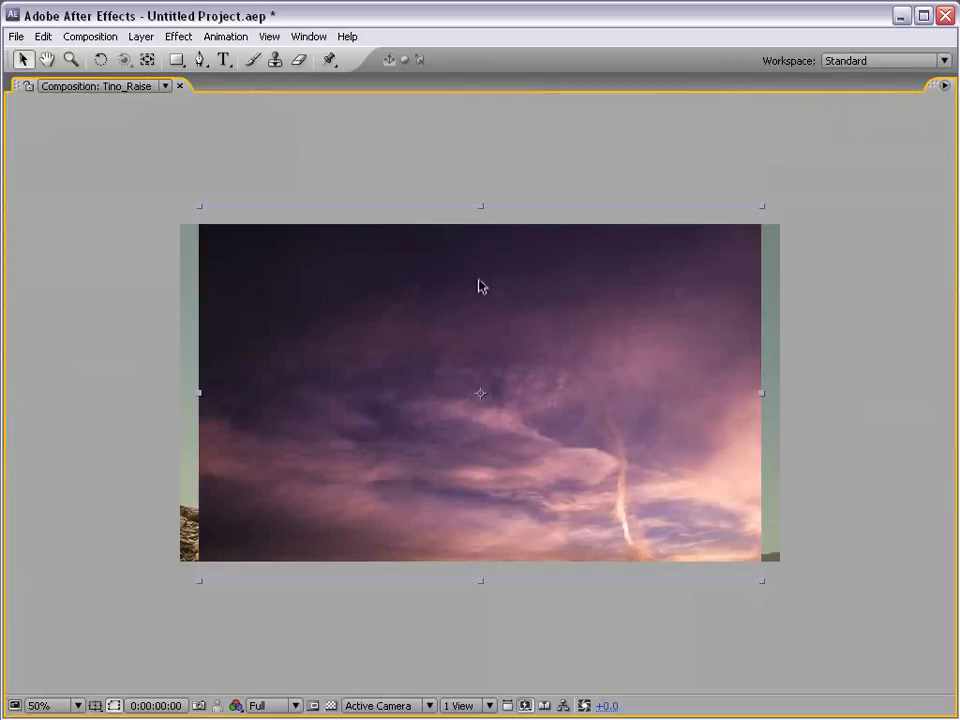
key("grave")
key("grave")
mouse_move(761, 584)
left_mouse_down()
mouse_move(816, 619)
mouse_move(759, 551)
mouse_move(829, 626)
left_mouse_up()
Try rotating cloud.jpg with the Rotation tool, undo it, and restore the normal layout
left_click(104, 66)
mouse_move(639, 242)
left_mouse_down()
mouse_move(658, 343)
mouse_move(450, 408)
mouse_move(437, 392)
left_mouse_up()
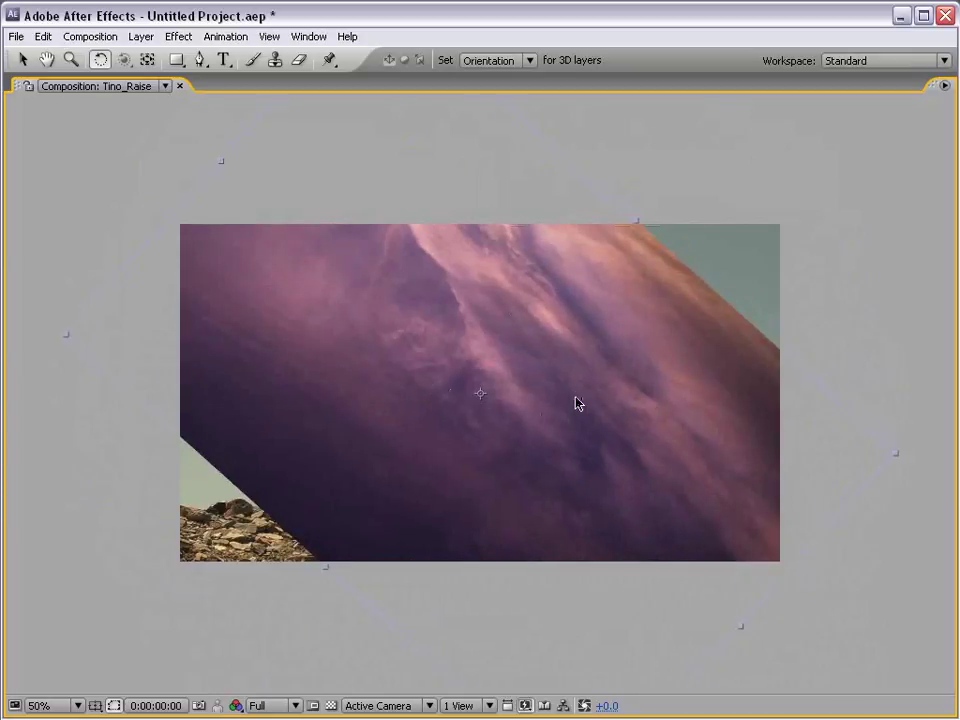
key("ctrl+z")
key("v")
key("grave")
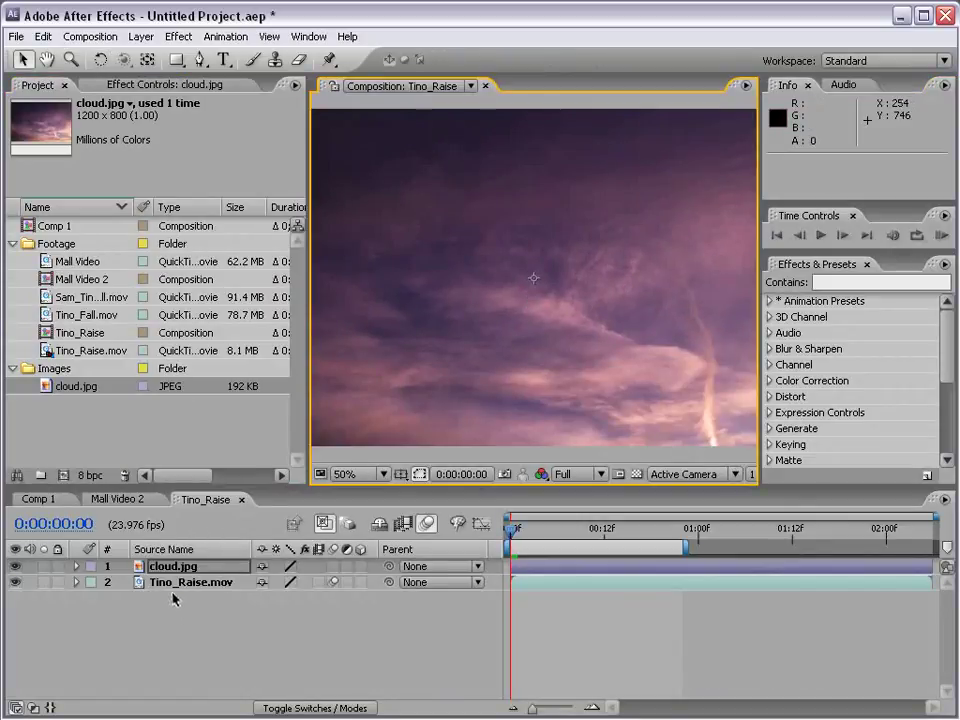
Zoom out to 25%, put cloud.jpg beneath the footage, and move footage up-left and clouds down-right
left_click(174, 584)
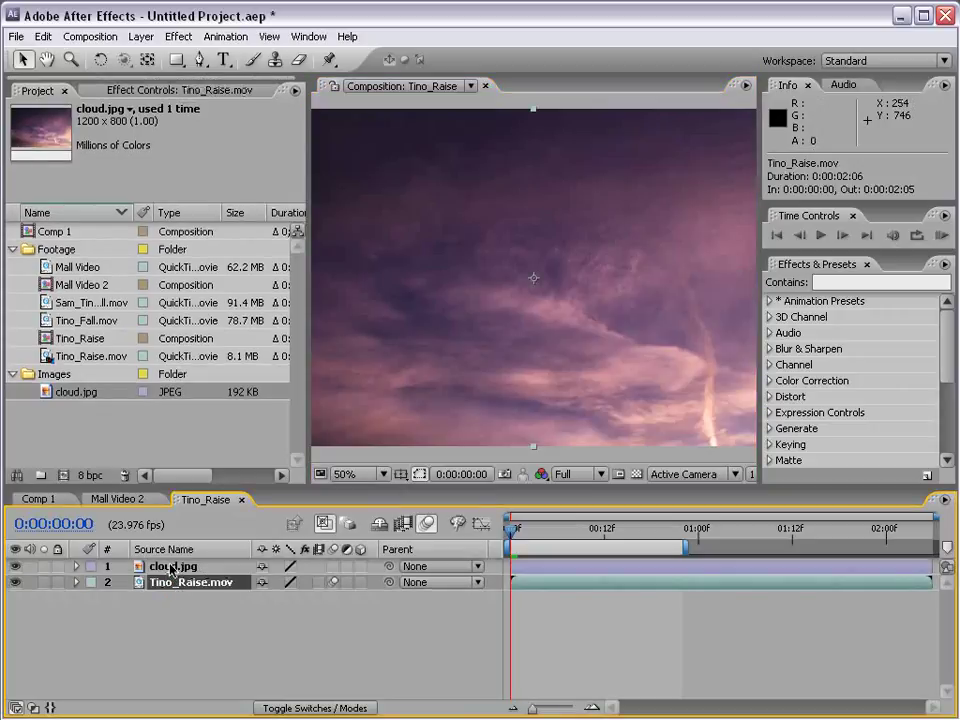
left_click(172, 567)
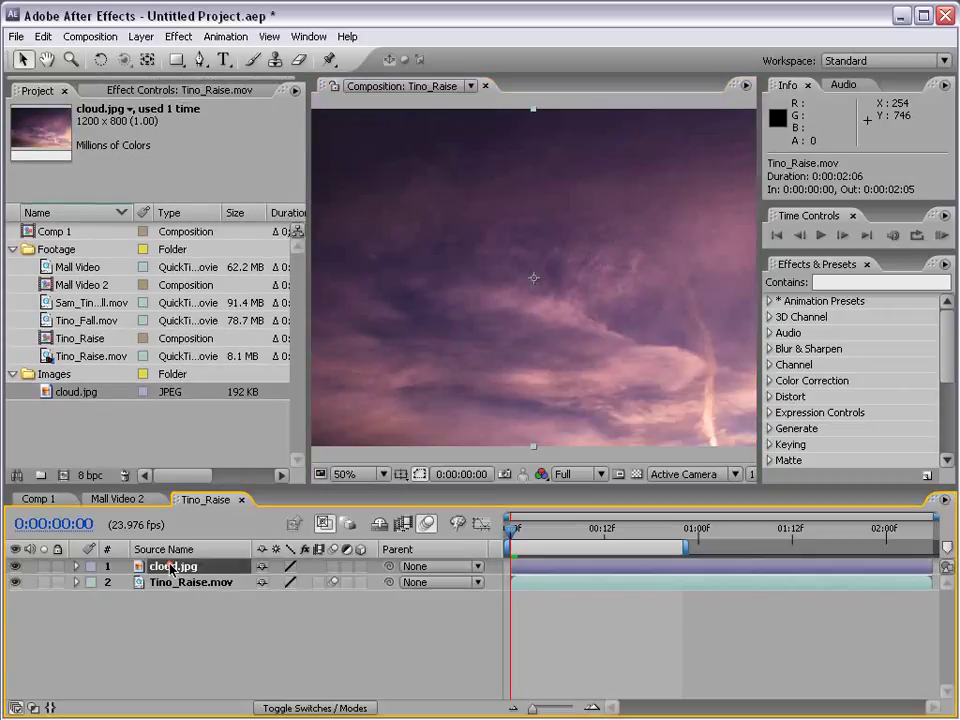
key("comma")
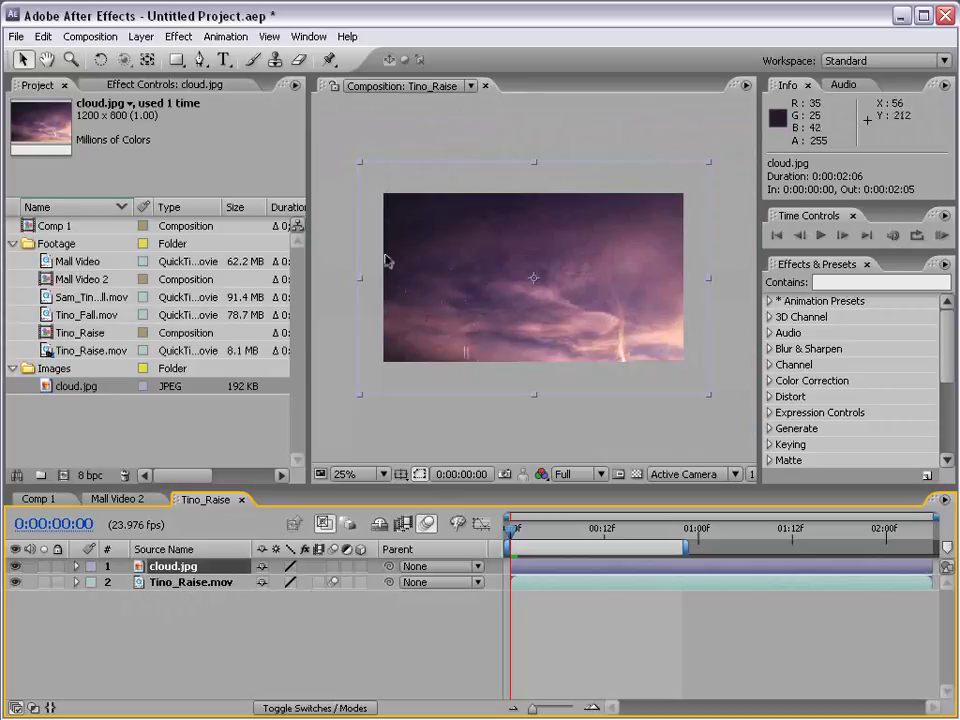
mouse_move(429, 214)
left_mouse_down()
mouse_move(501, 272)
mouse_move(499, 334)
left_mouse_up()
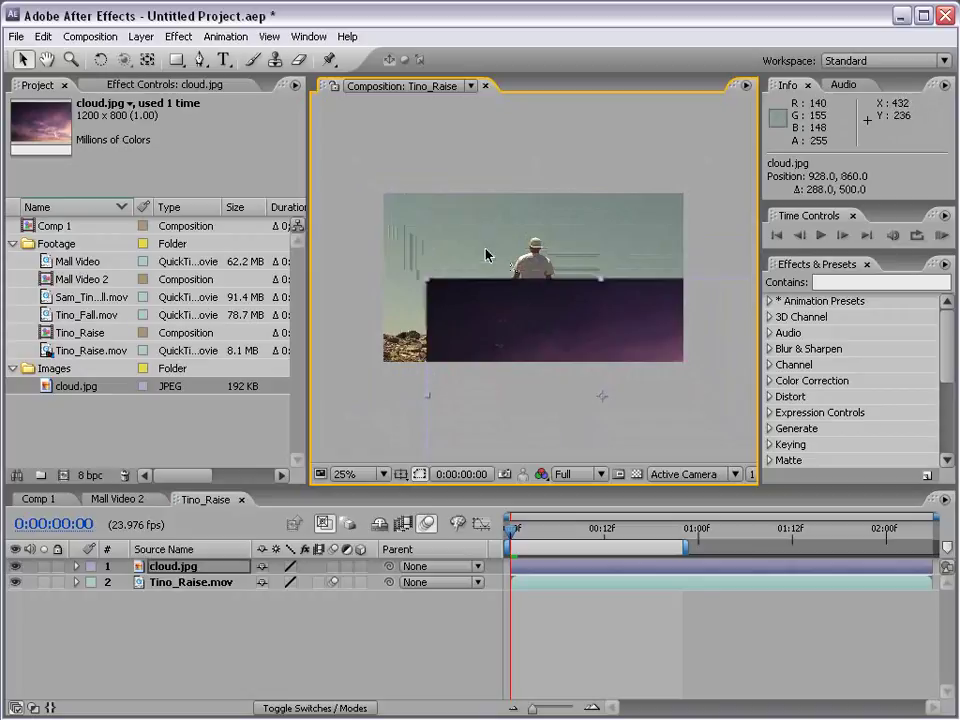
mouse_move(493, 328)
left_mouse_down()
mouse_move(428, 236)
mouse_move(435, 313)
mouse_move(551, 336)
left_mouse_up()
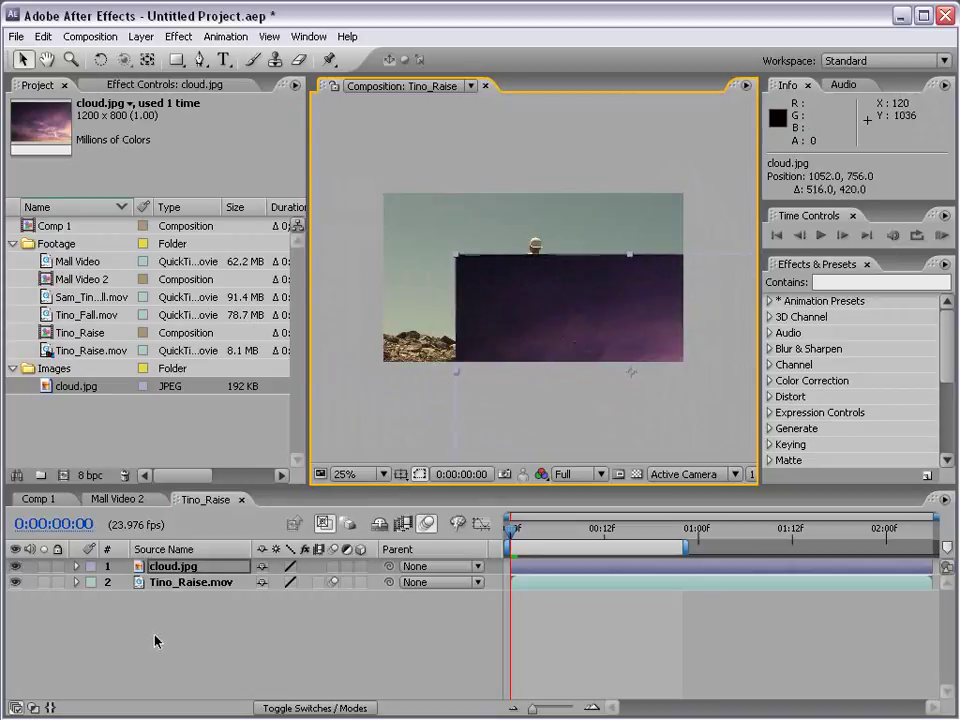
mouse_move(160, 572)
left_mouse_down()
mouse_move(171, 606)
mouse_move(165, 585)
left_mouse_up()
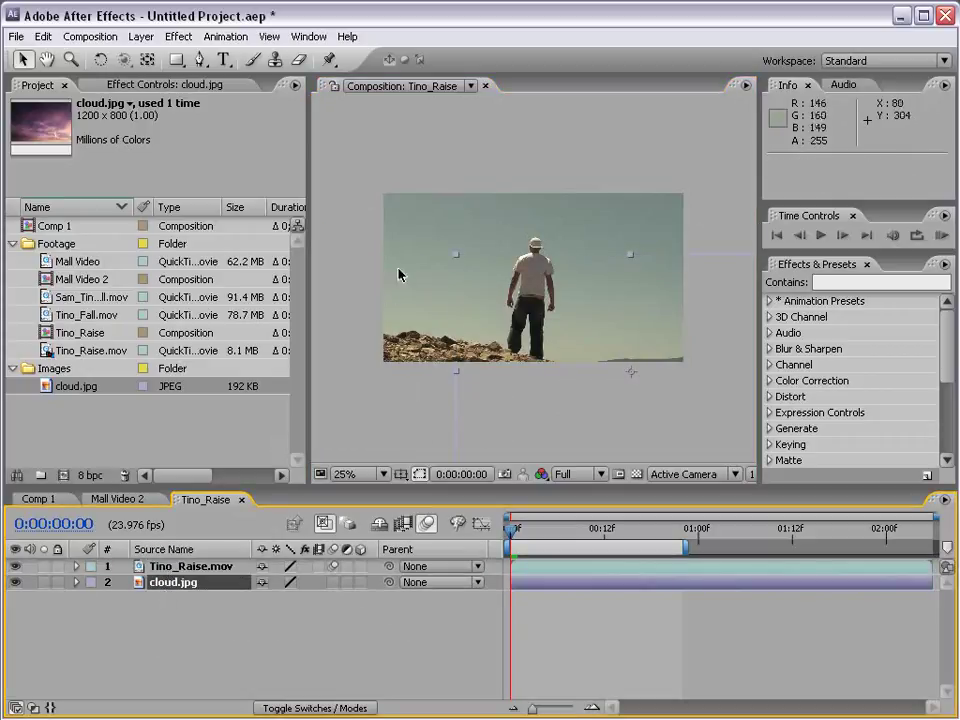
left_click_drag(430, 238, 364, 199)
left_click_drag(561, 377, 578, 377)
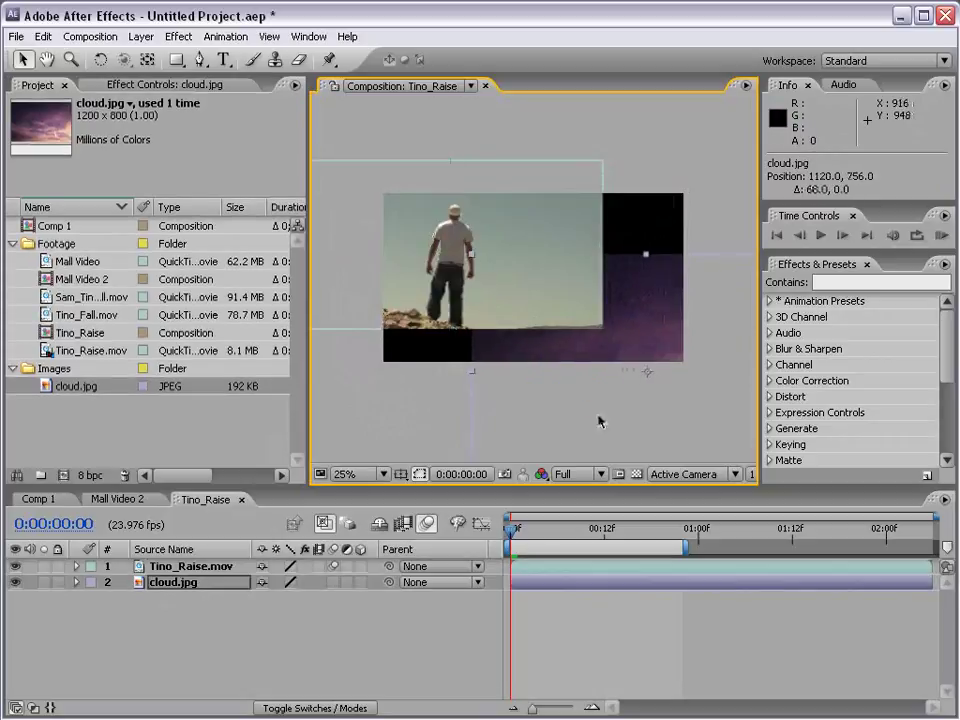
Toggle the transparency grid and each layer's visibility to check the arrangement
left_click(635, 477)
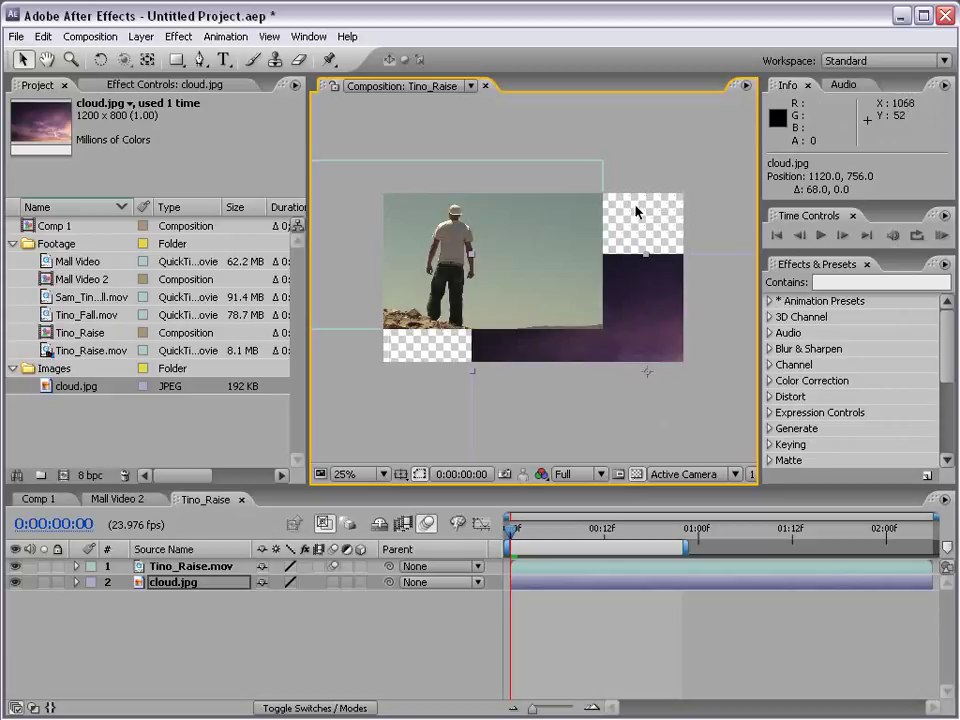
left_click(634, 475)
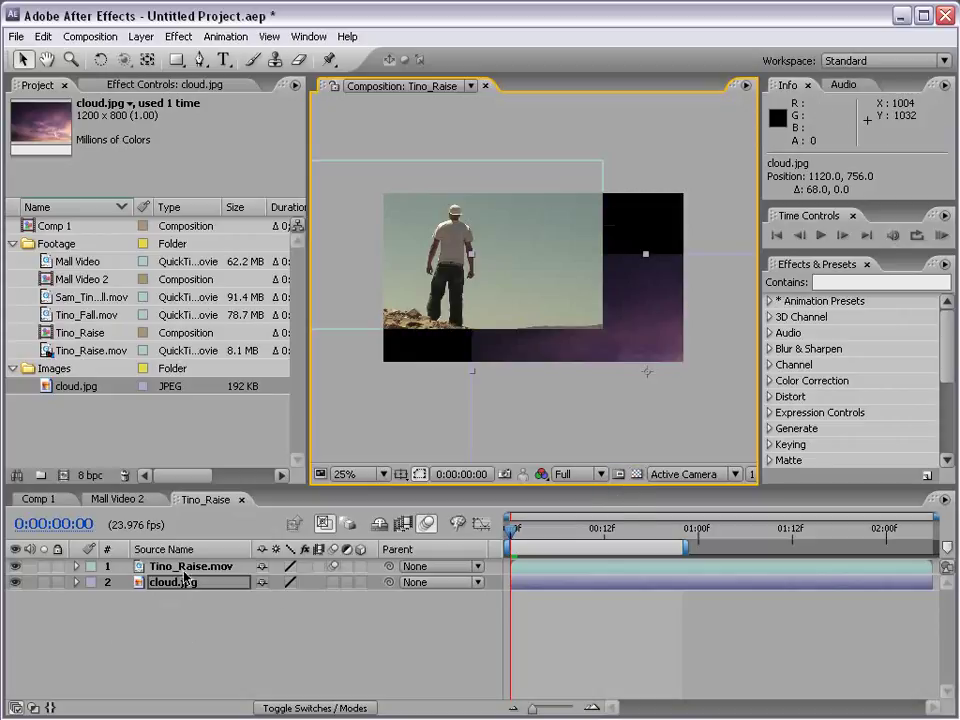
left_click(14, 568)
left_click(14, 568)
left_click(14, 583)
left_click(14, 583)
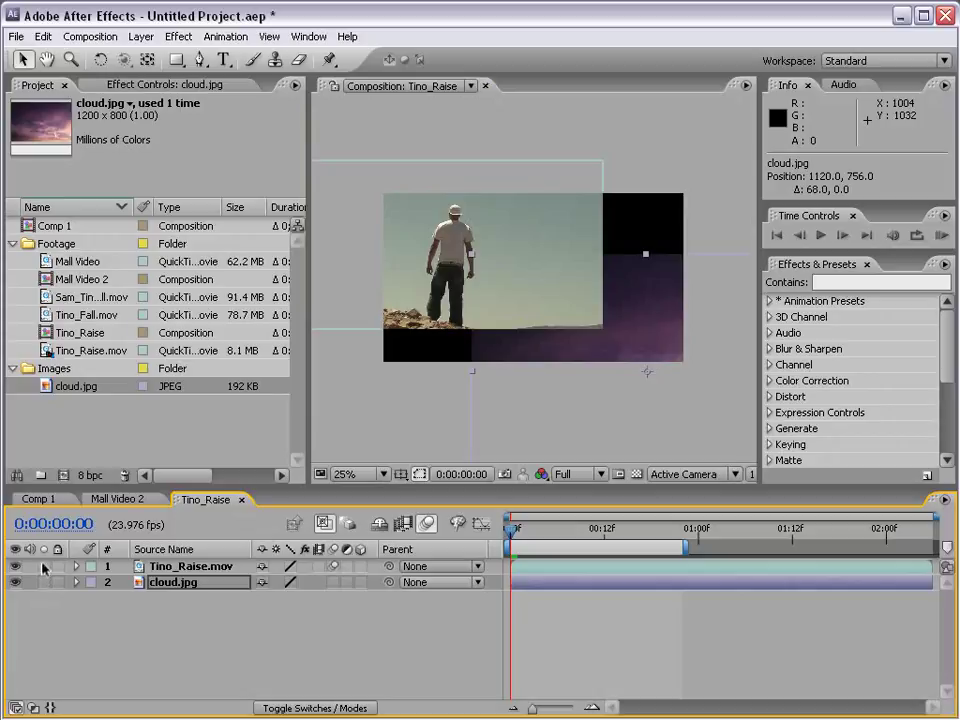
left_click(170, 566)
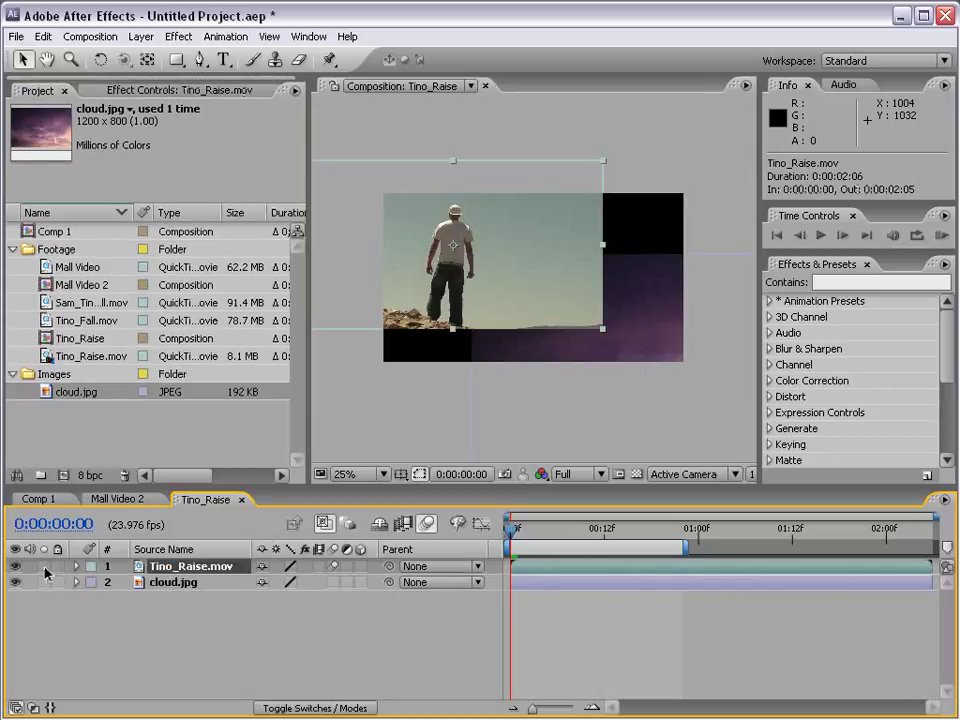
left_click(44, 567)
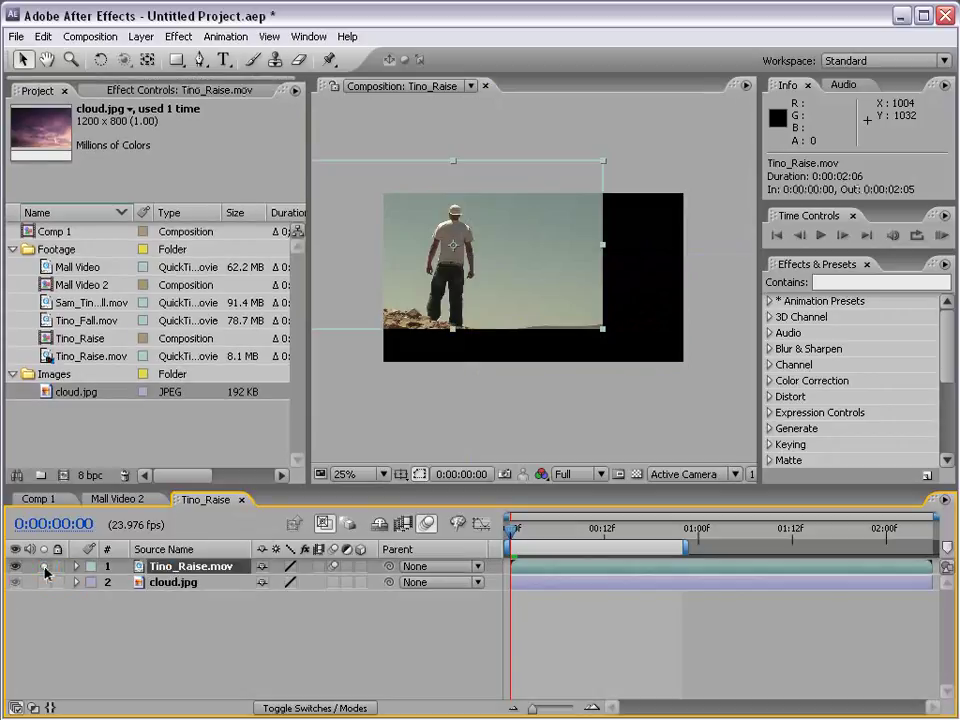
left_click(44, 582)
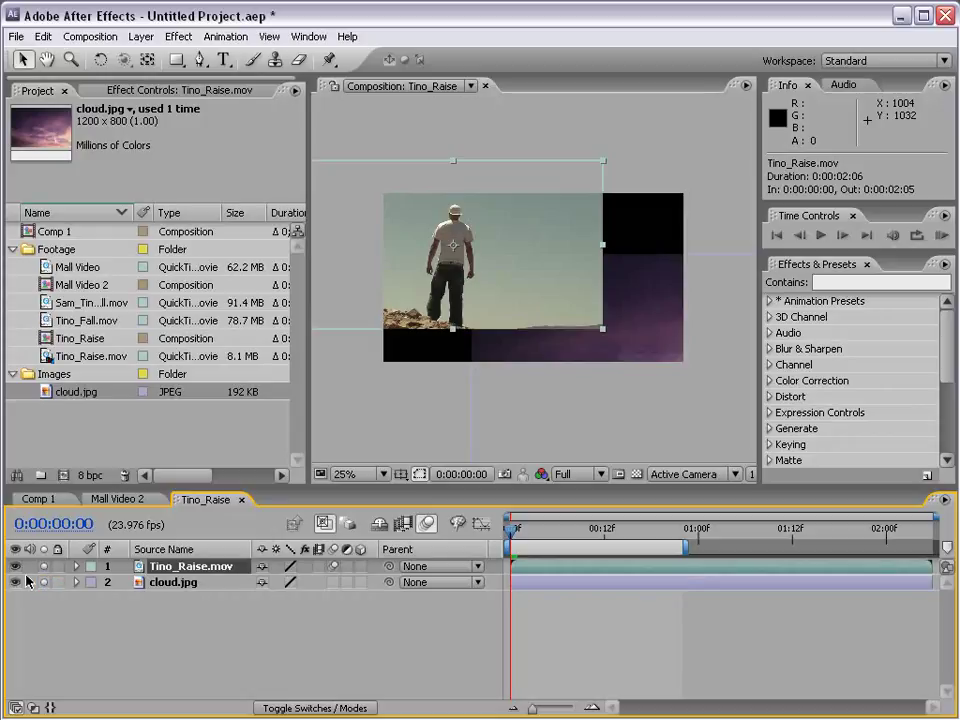
left_click_drag(42, 567, 46, 583)
Move cloud.jpg above the footage, shift the clouds up and the footage down-right
left_click_drag(173, 586, 174, 562)
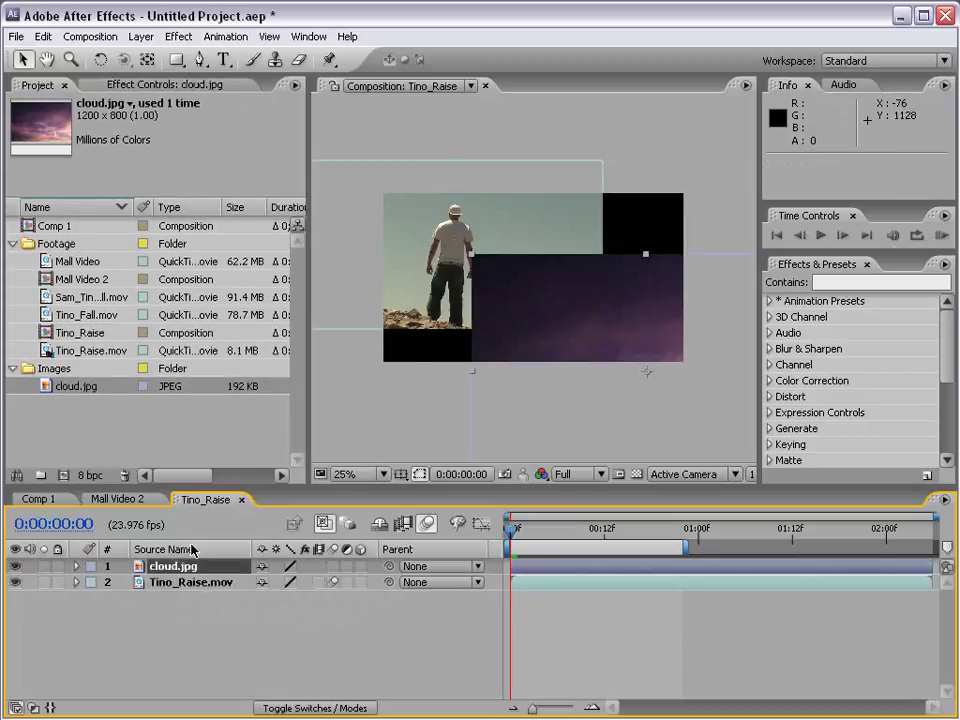
mouse_move(535, 340)
left_mouse_down()
mouse_move(570, 242)
mouse_move(542, 148)
left_mouse_up()
left_click_drag(478, 296, 572, 381)
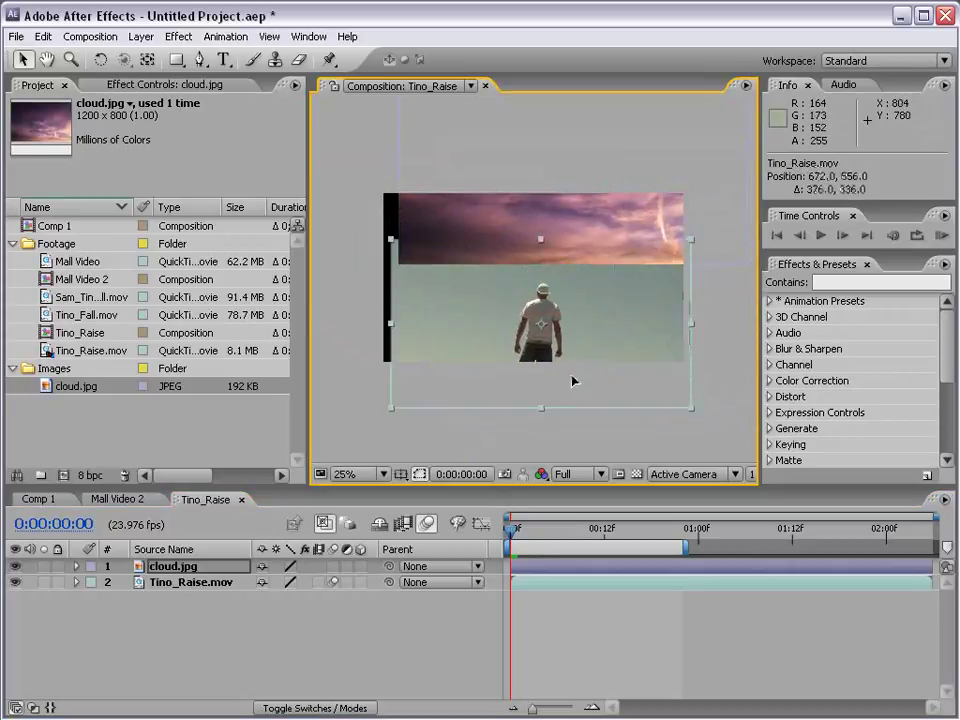
left_click_drag(682, 208, 643, 229)
left_click_drag(594, 353, 585, 349)
key("period")
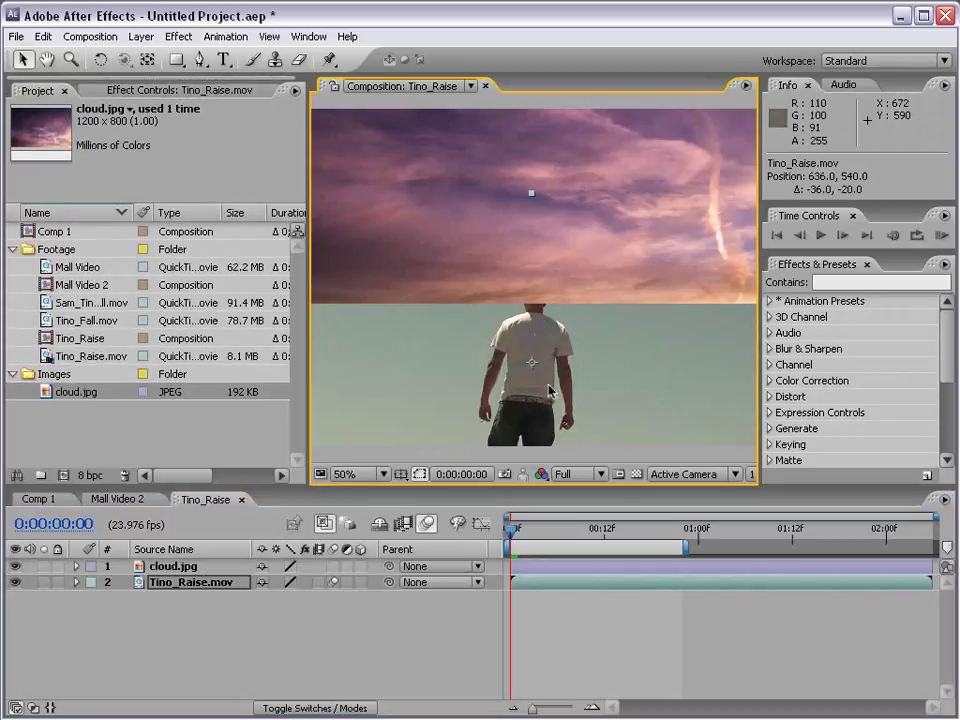
key("comma")
left_click(321, 583)
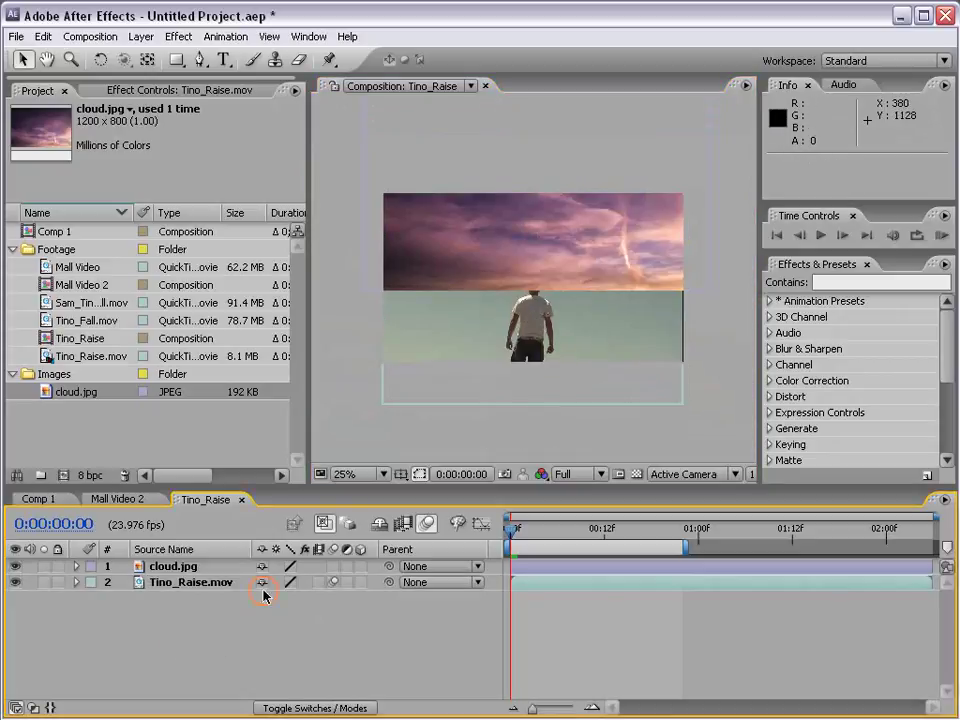
Parent cloud.jpg to Tino_Raise.mov, test moving them together, then set its parent back to None
mouse_move(391, 567)
left_mouse_down()
mouse_move(320, 575)
mouse_move(358, 649)
mouse_move(399, 656)
mouse_move(267, 597)
mouse_move(190, 587)
left_mouse_up()
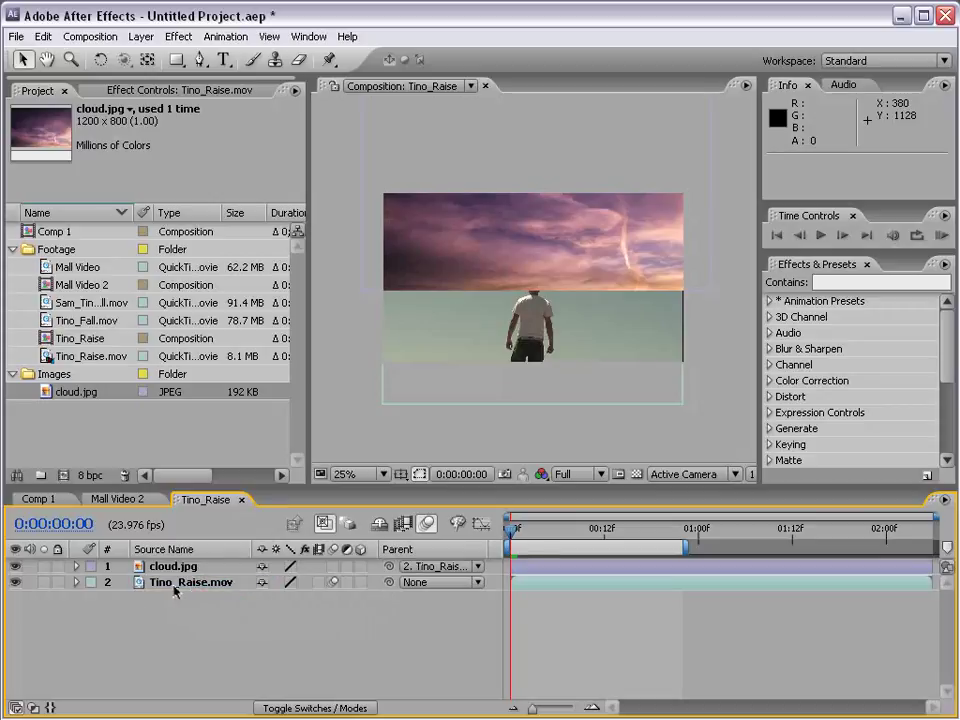
left_click(180, 584)
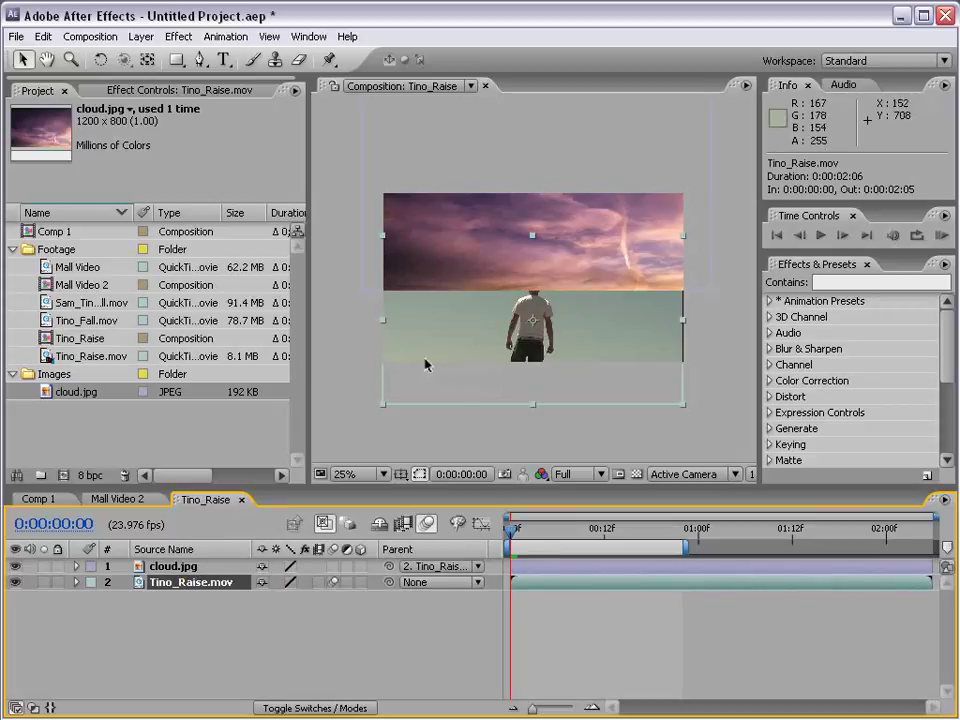
mouse_move(488, 365)
left_mouse_down()
mouse_move(528, 312)
mouse_move(473, 358)
mouse_move(498, 325)
mouse_move(477, 358)
left_mouse_up()
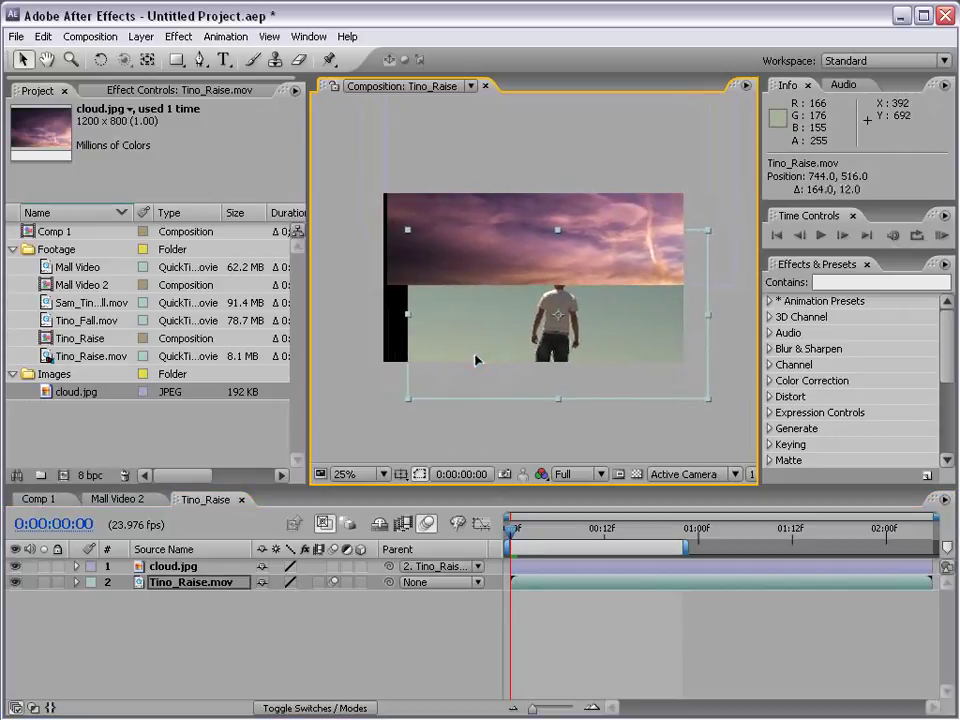
left_click(391, 568)
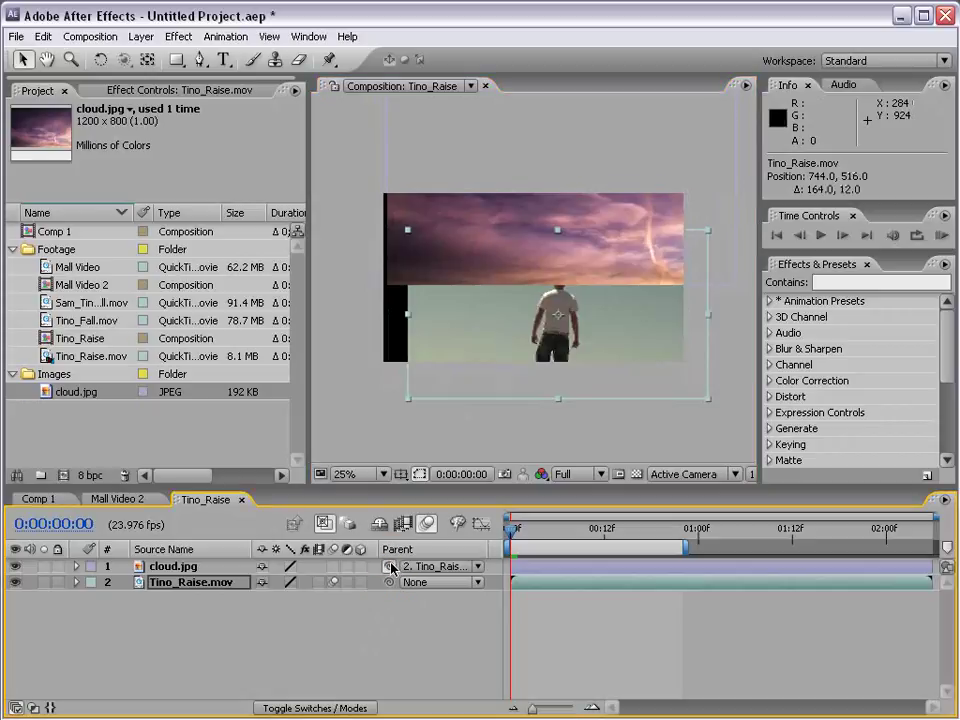
left_click_drag(391, 568, 203, 582)
left_click(420, 568)
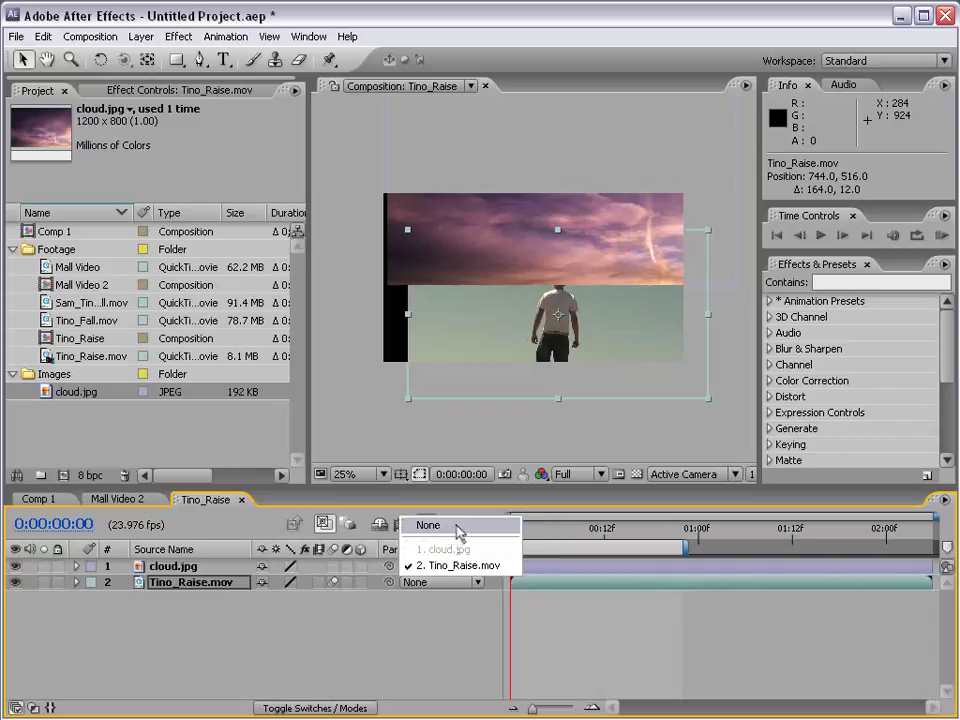
left_click(456, 526)
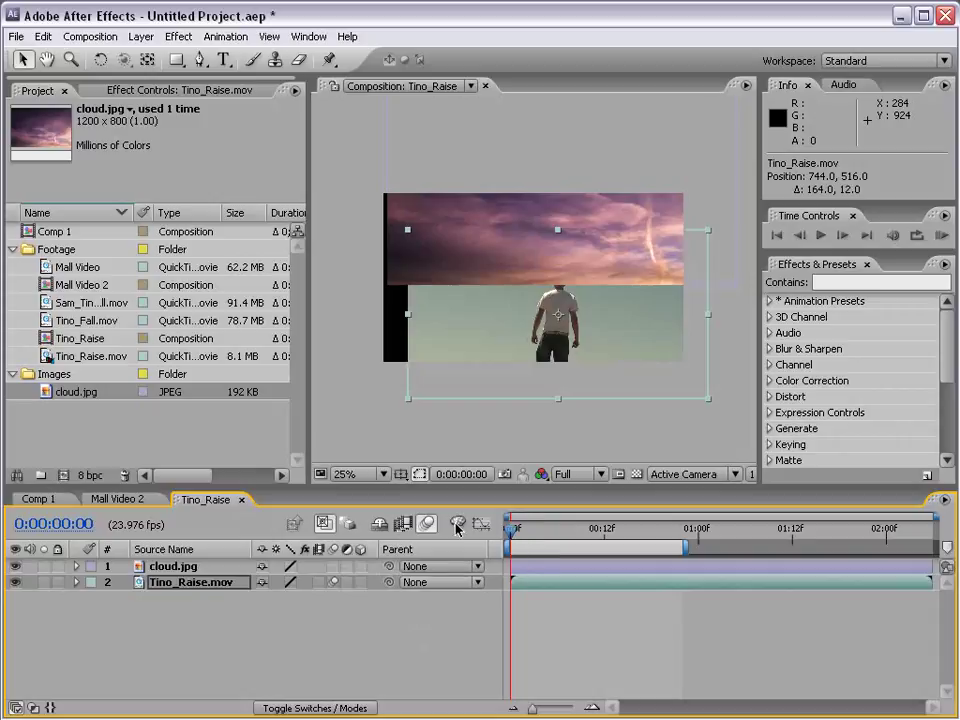
left_click(172, 567)
left_click(180, 582)
left_click(536, 613)
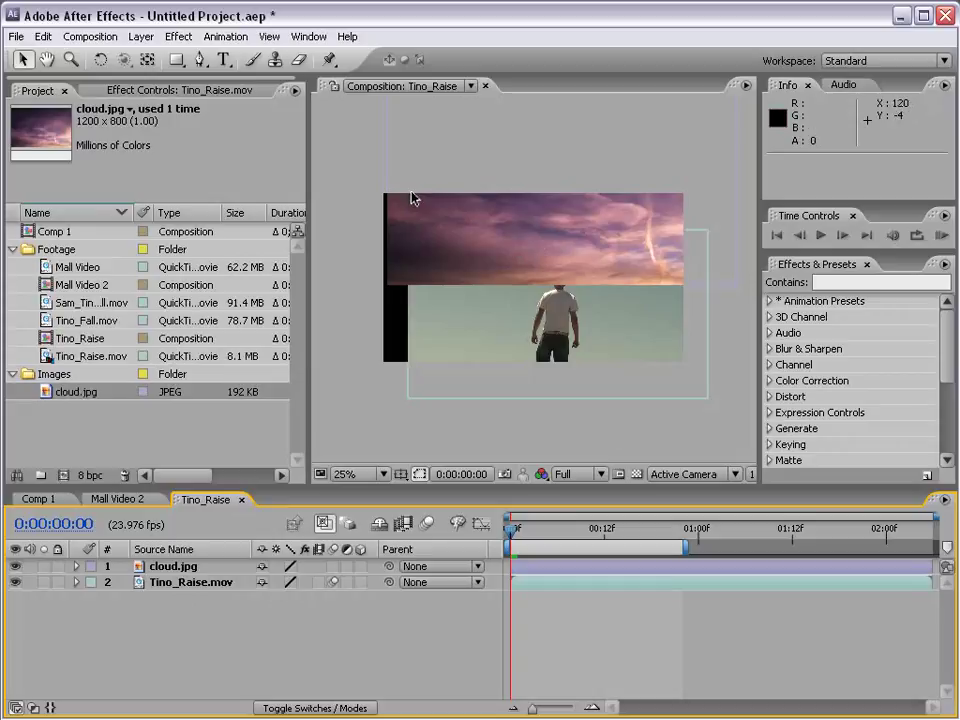
Add a new adjustment layer to the Tino_Raise comp
left_click(139, 37)
mouse_move(147, 57)
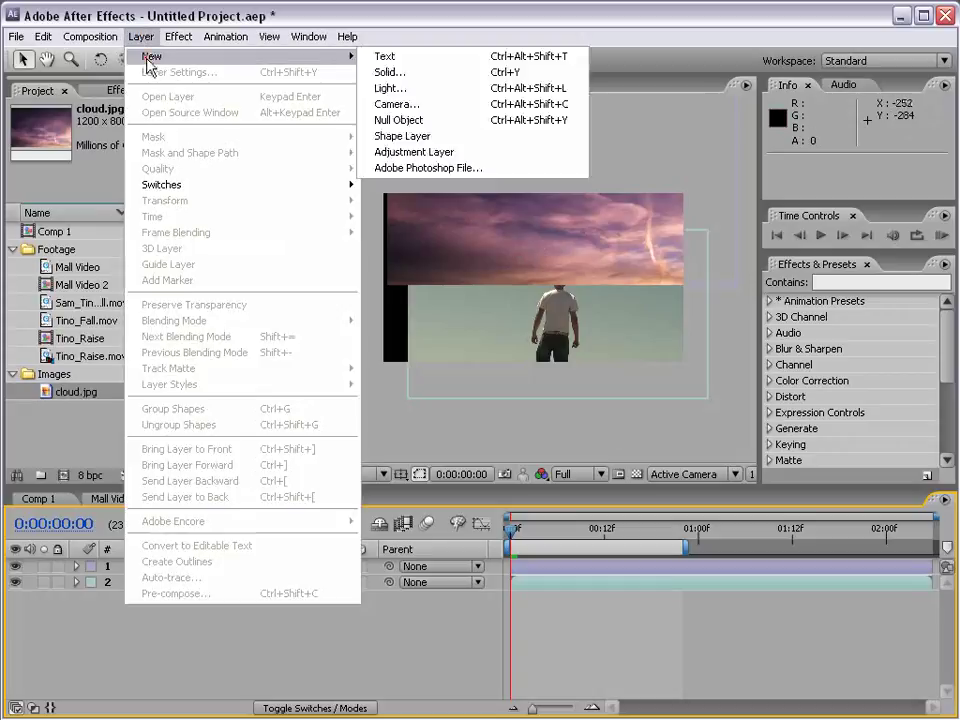
left_click(468, 158)
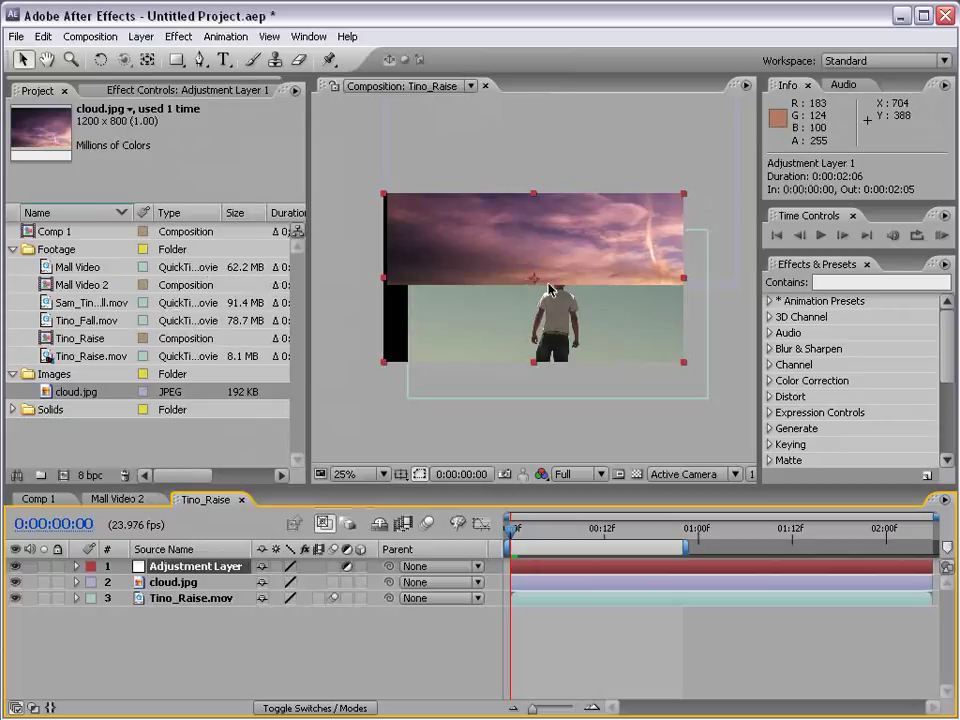
Apply Fast Blur with Blurriness 95 to the adjustment layer, switch it off, and bring up the Color Correction effects
left_click(178, 36)
mouse_move(200, 144)
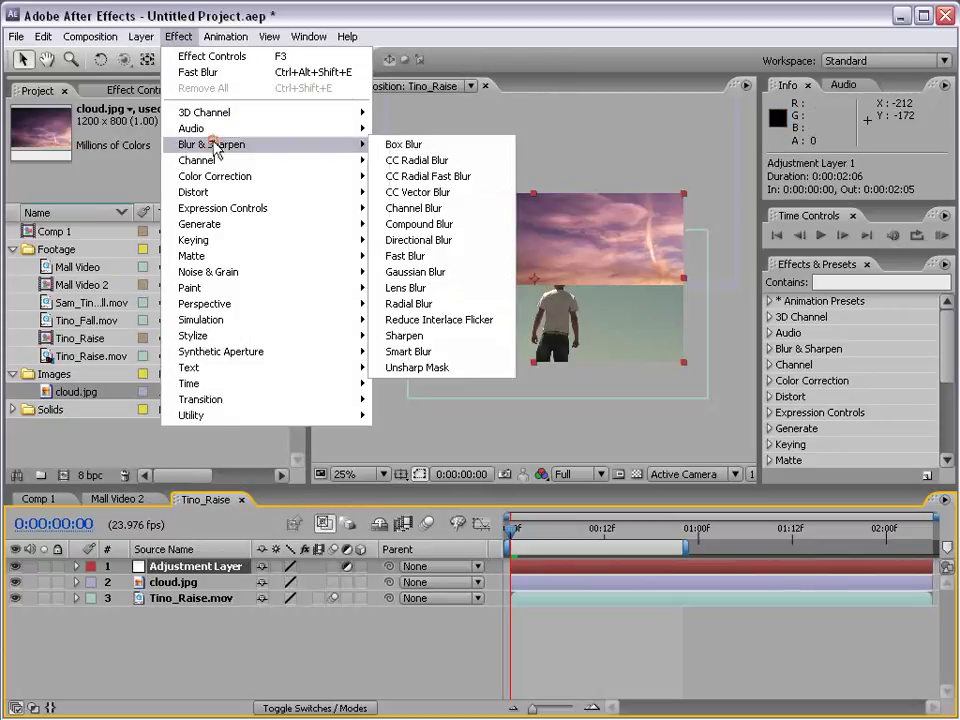
left_click(428, 256)
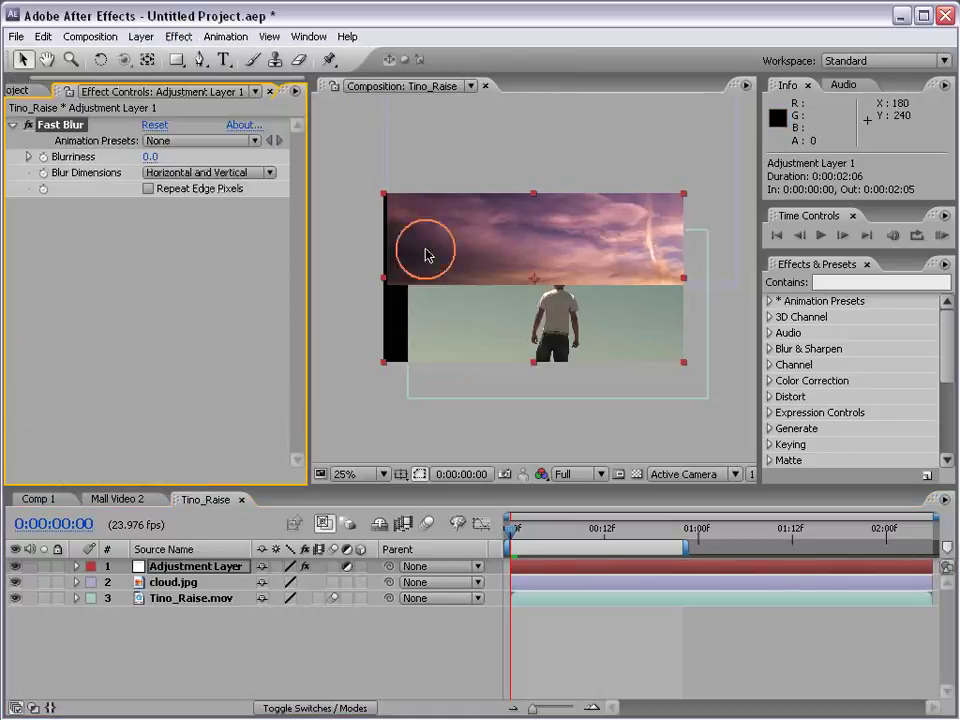
left_click_drag(148, 165, 230, 170)
left_click(190, 568)
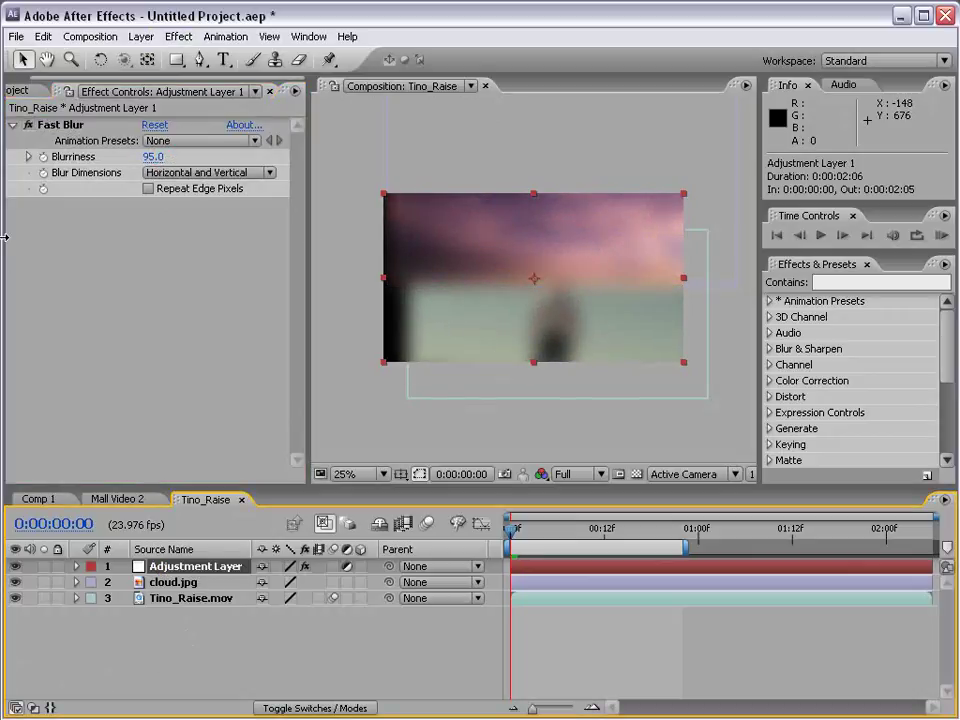
left_click(28, 126)
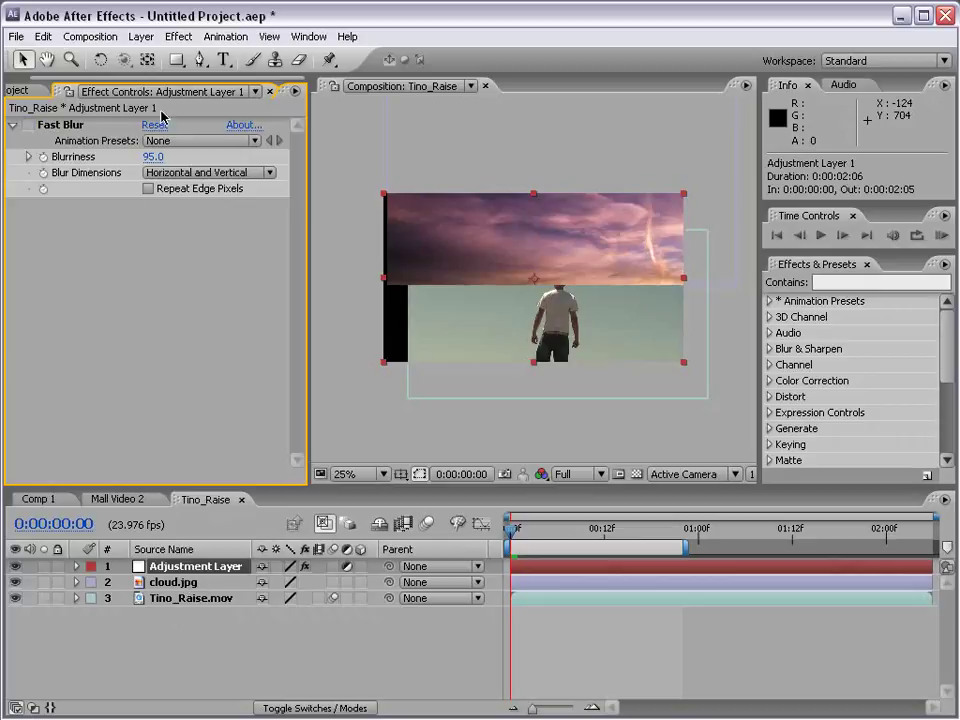
left_click(179, 36)
mouse_move(214, 177)
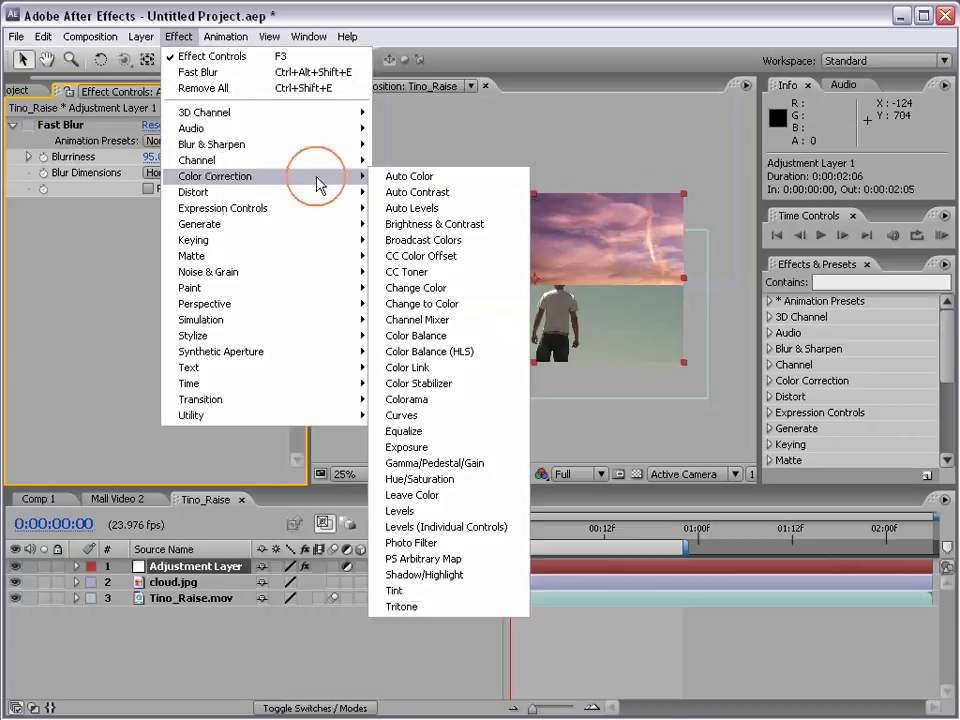
Apply Curves to the adjustment layer, bending it into a contrast S-curve, and check the preview at 50% before returning to 25%
left_click(422, 415)
left_click(124, 384)
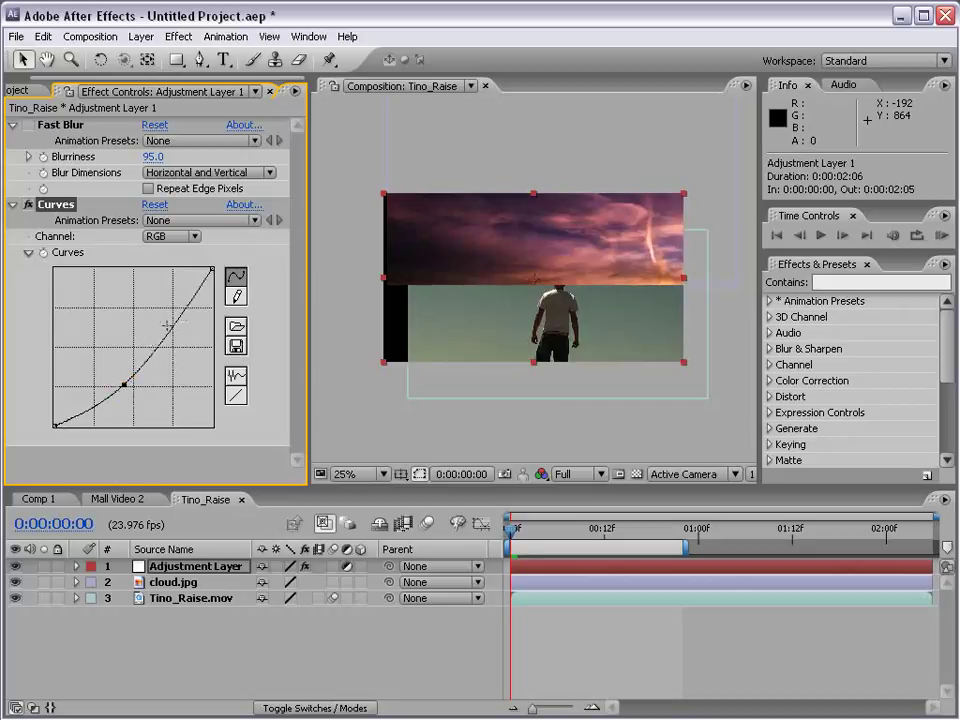
left_click_drag(167, 325, 162, 313)
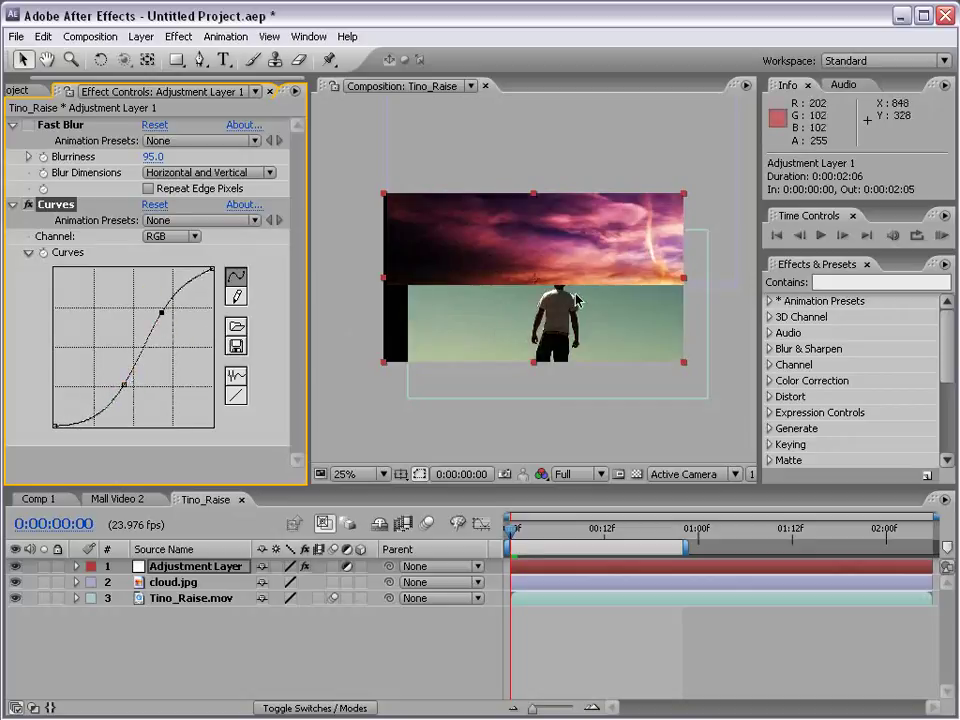
key("period")
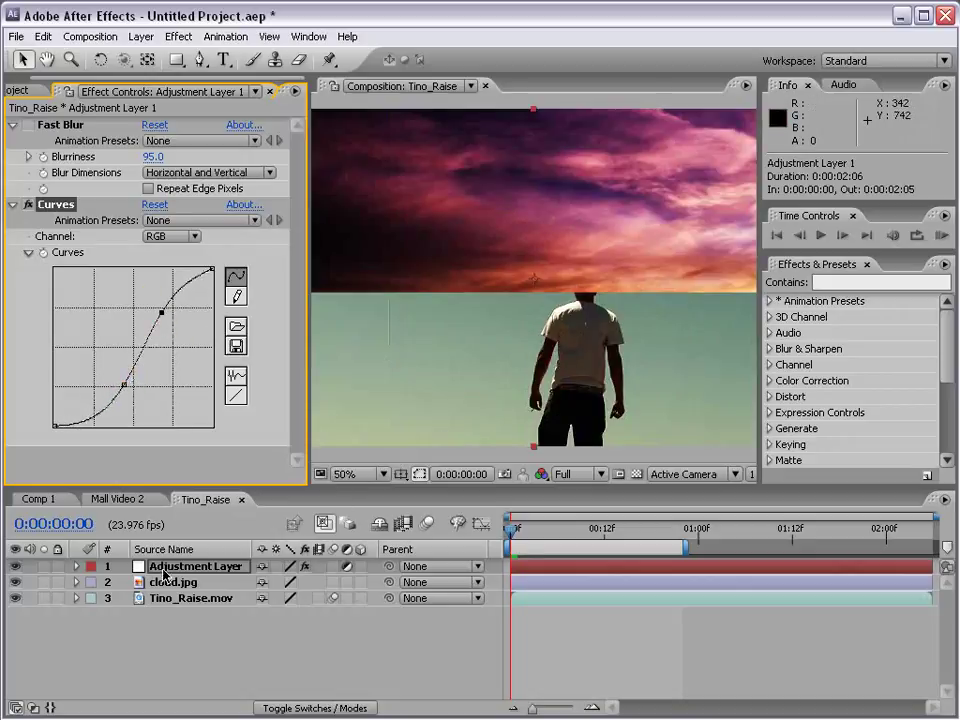
key("comma")
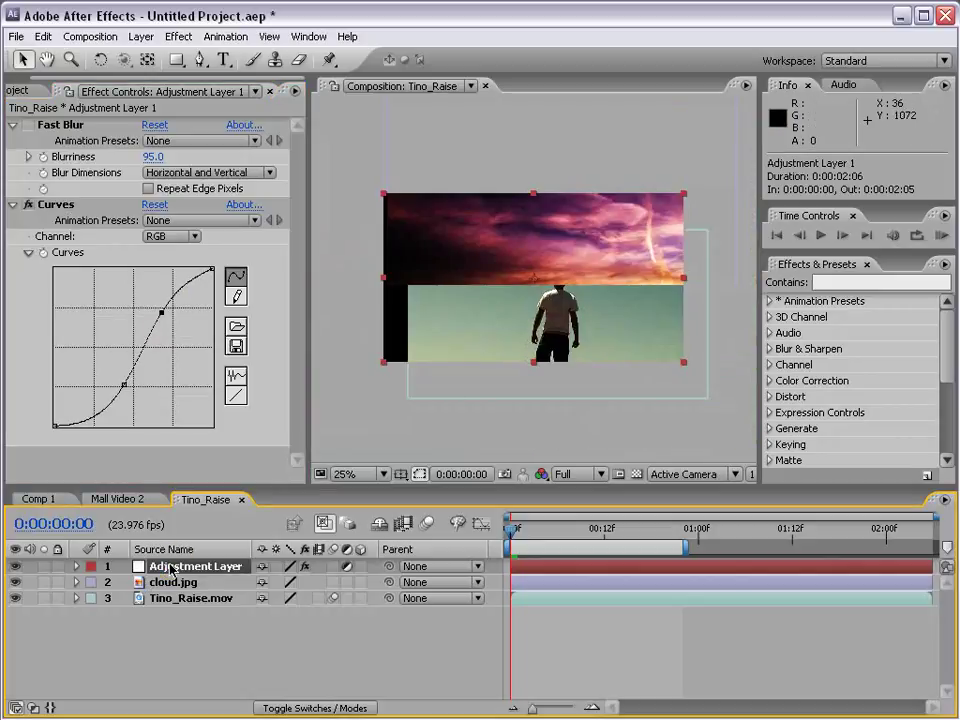
Test and undo a lower opacity, re-enable the blur, and move the adjustment layer below cloud.jpg
key("t")
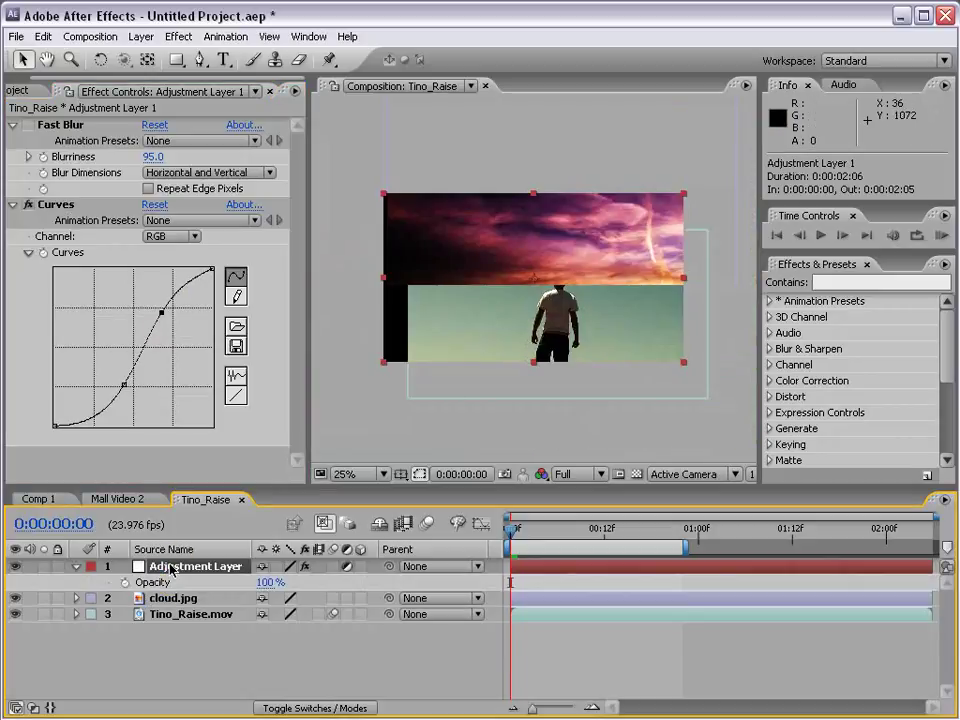
left_click_drag(265, 582, 238, 588)
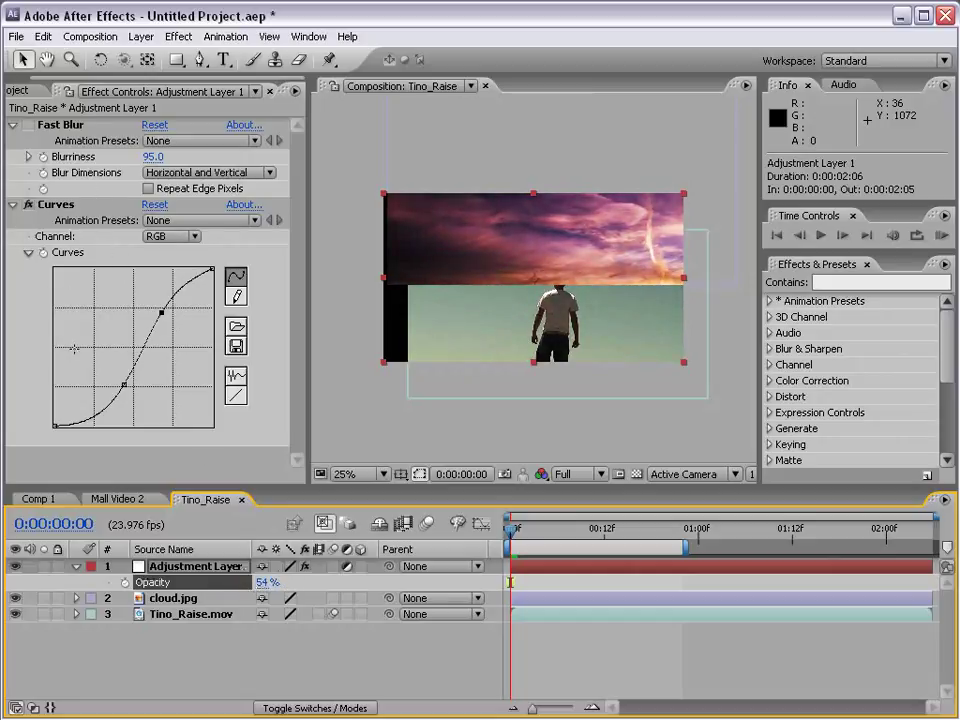
key("ctrl+z")
left_click(28, 128)
left_click(185, 568)
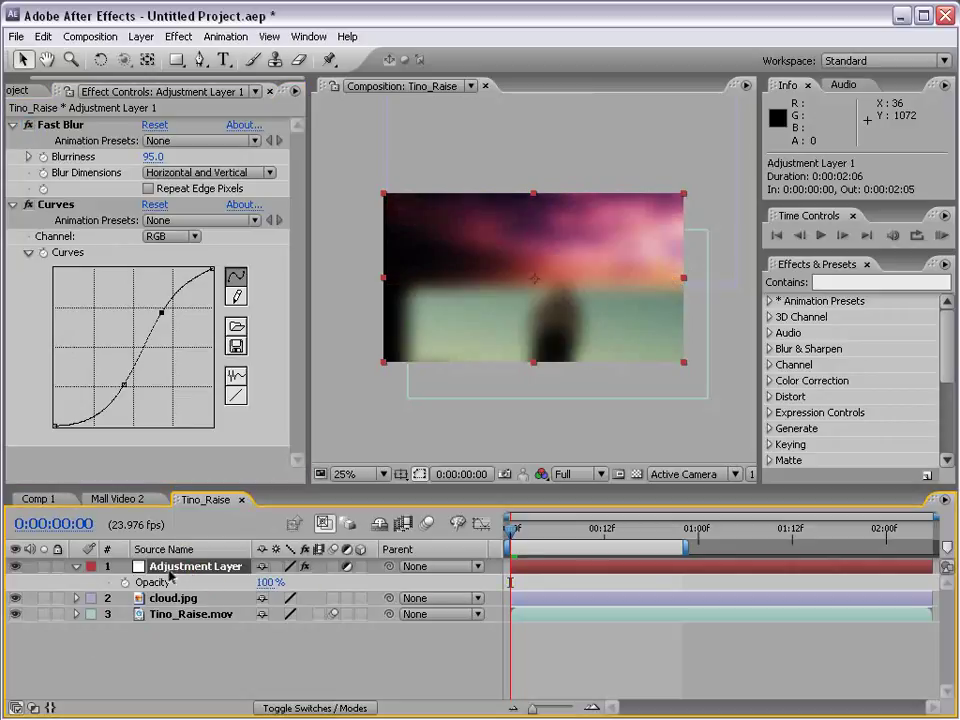
mouse_move(170, 573)
left_mouse_down()
mouse_move(160, 600)
mouse_move(171, 681)
mouse_move(171, 660)
left_mouse_up()
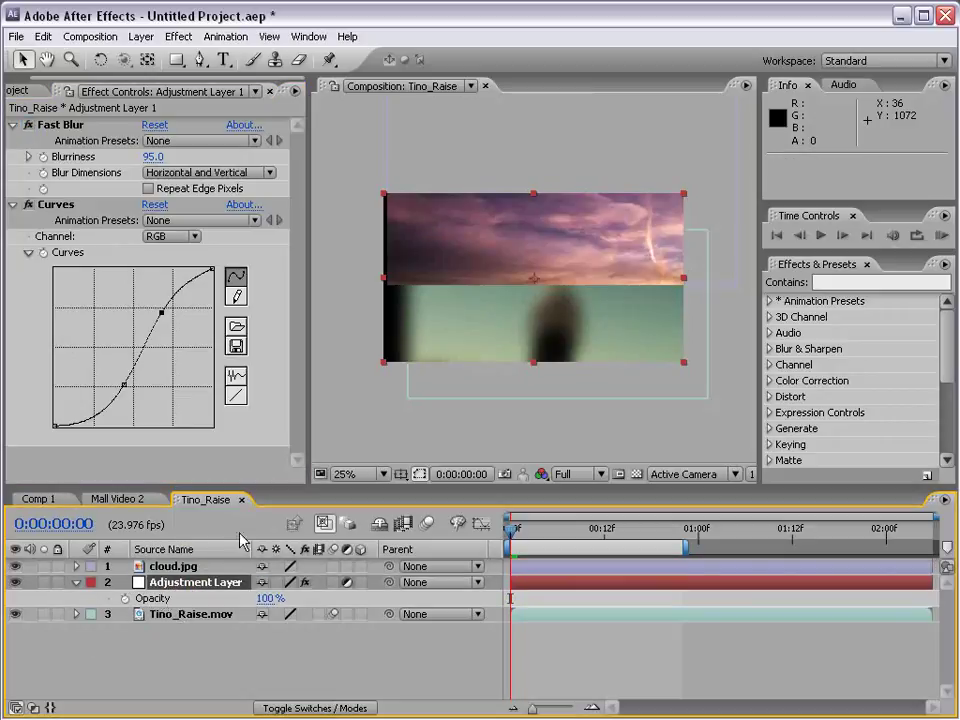
left_click(170, 614)
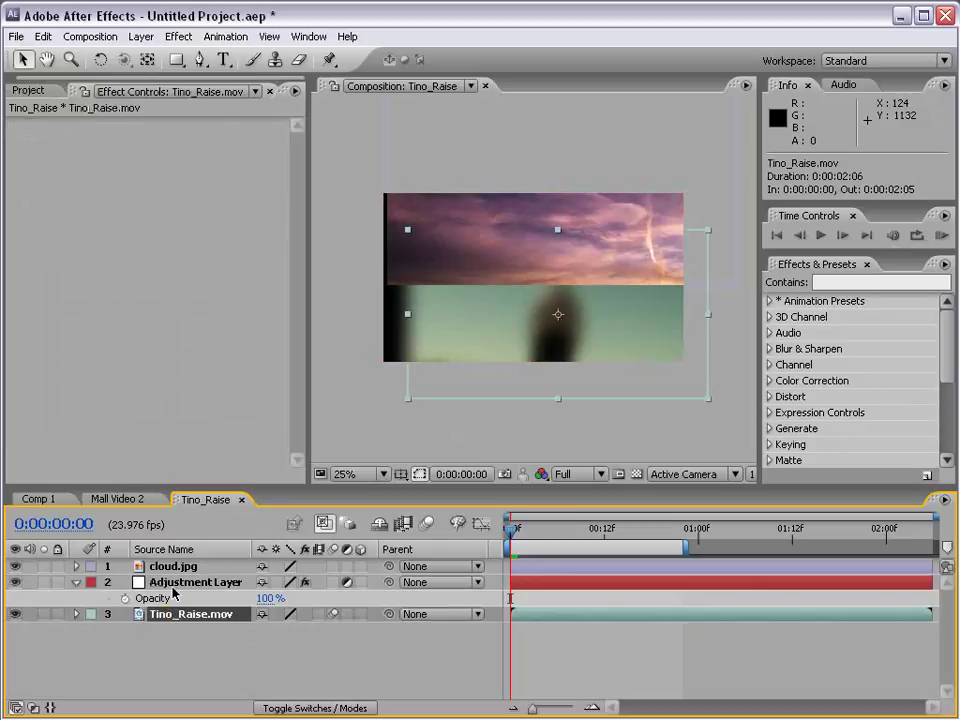
left_click(175, 570)
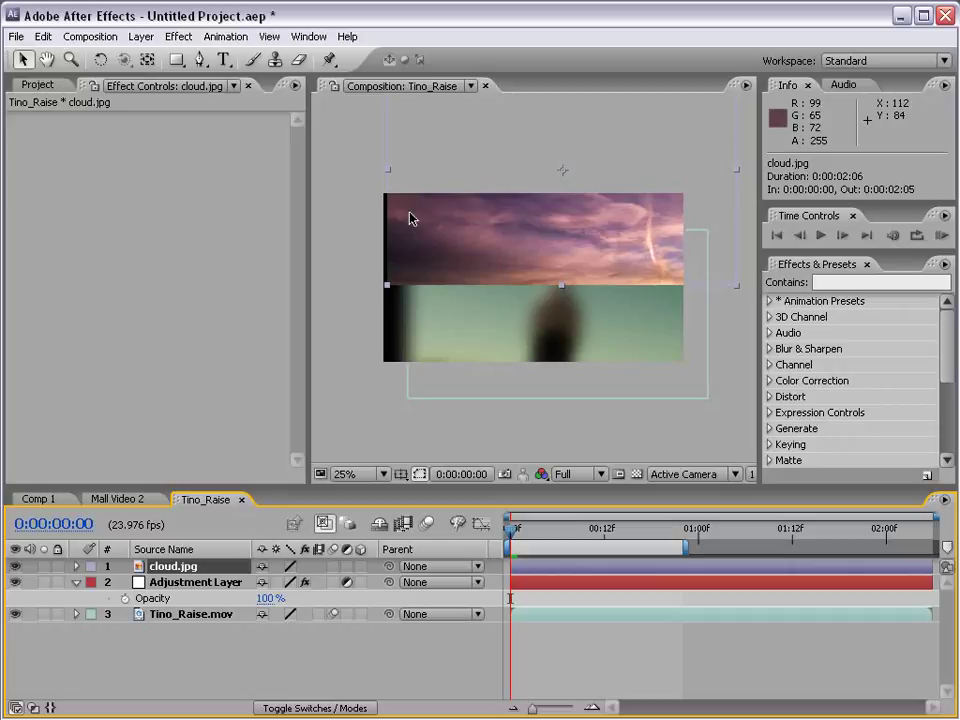
Delete the adjustment layer from Tino_Raise
left_click(160, 585)
key("Delete")
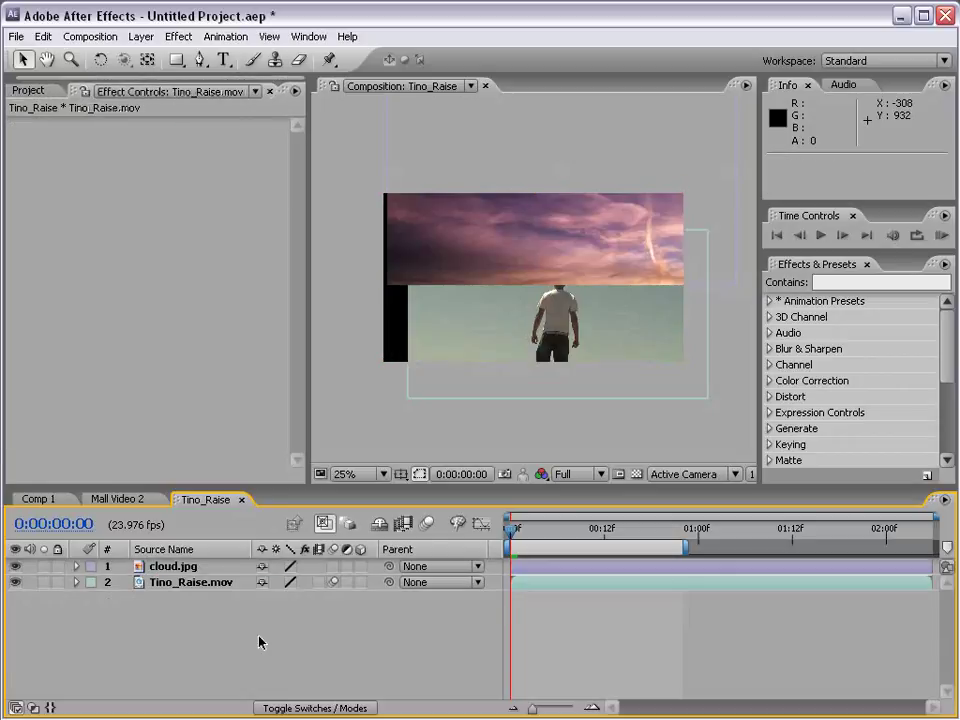
left_click(390, 348)
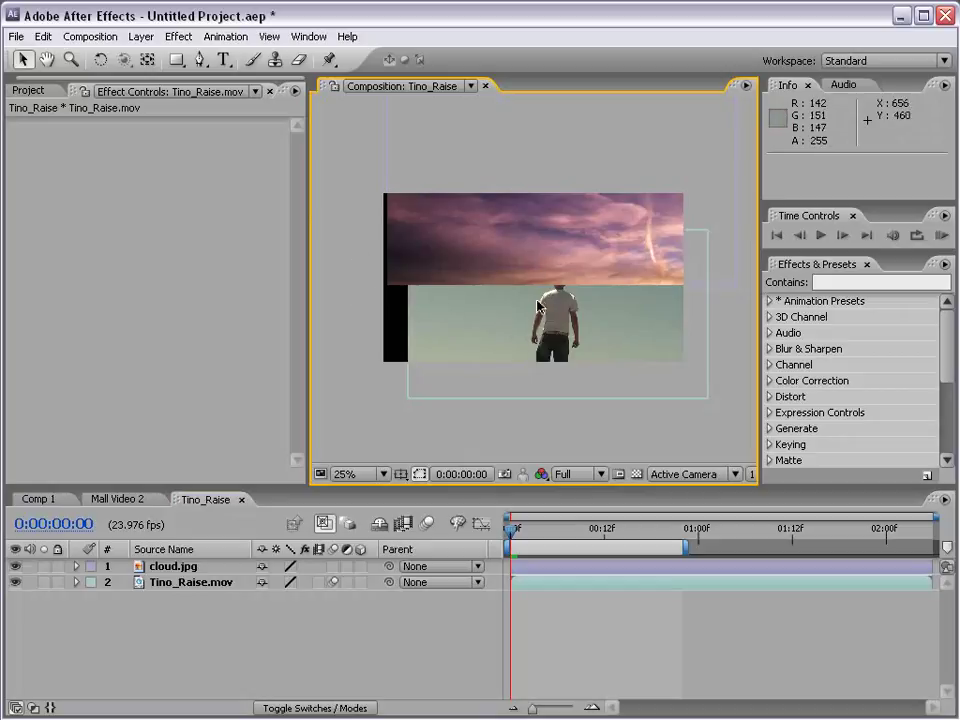
Create a deep red (980000) solid and place it below Tino_Raise.mov
left_click(141, 36)
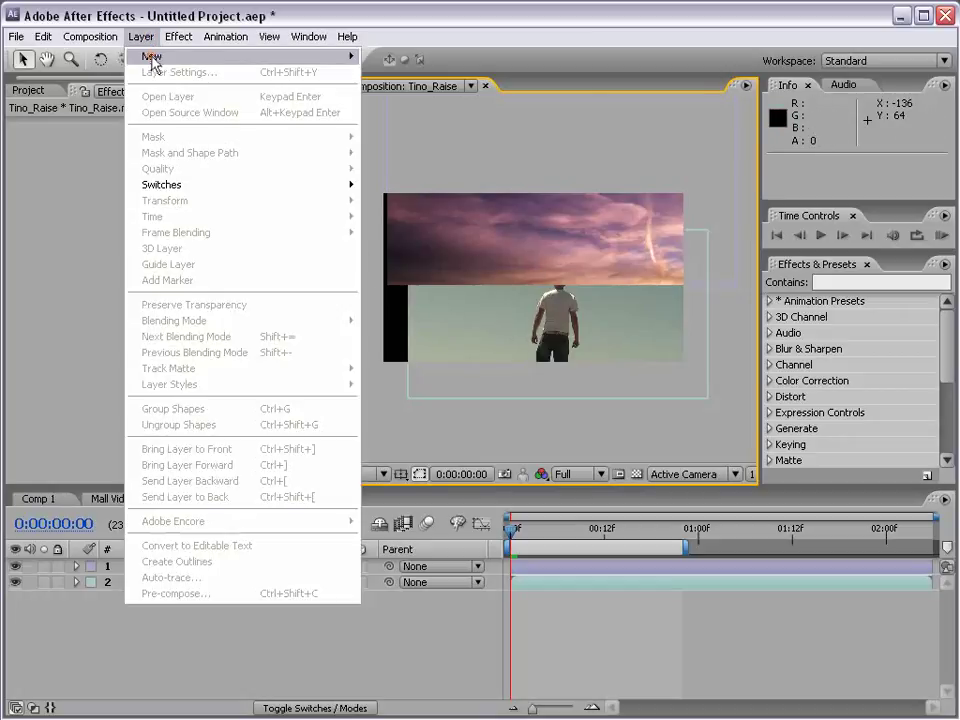
mouse_move(155, 56)
left_click(414, 80)
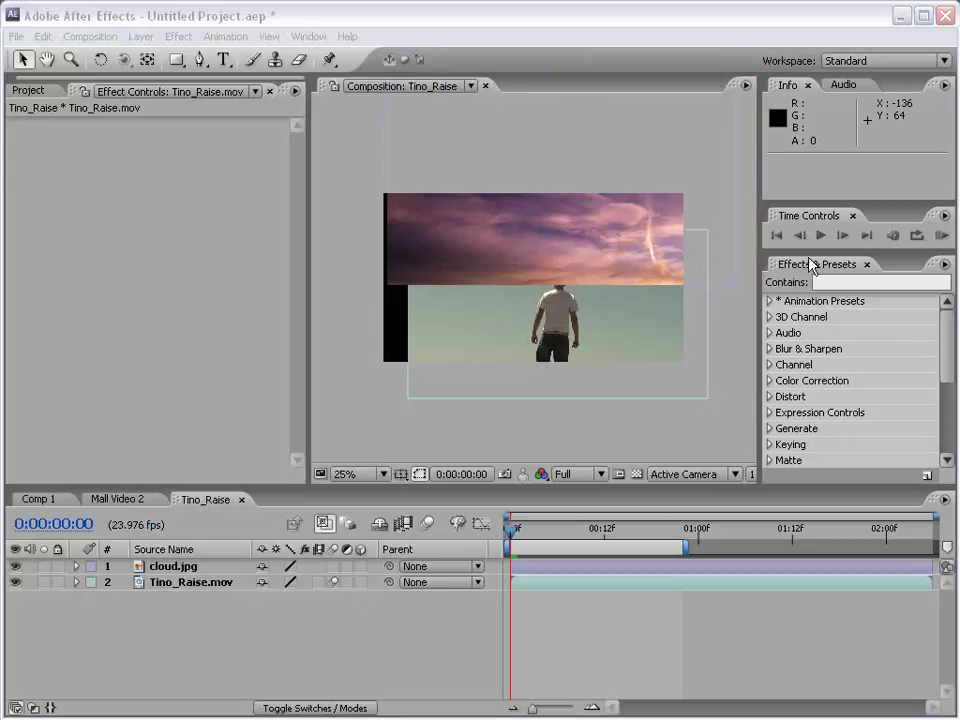
left_click(303, 452)
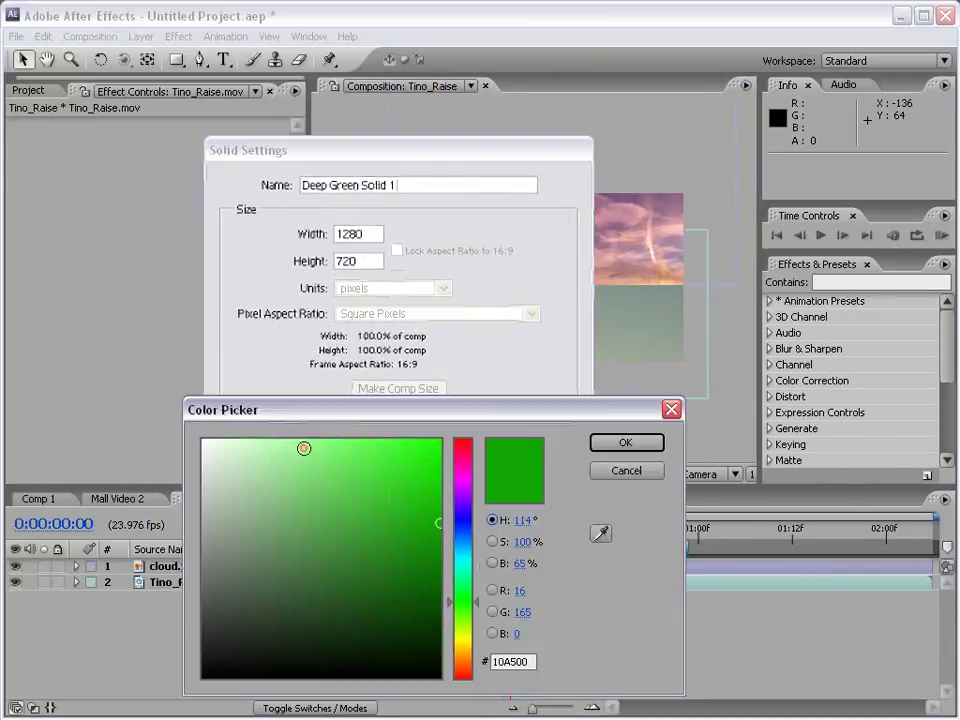
left_click_drag(462, 521, 462, 436)
left_click(440, 534)
left_click(620, 444)
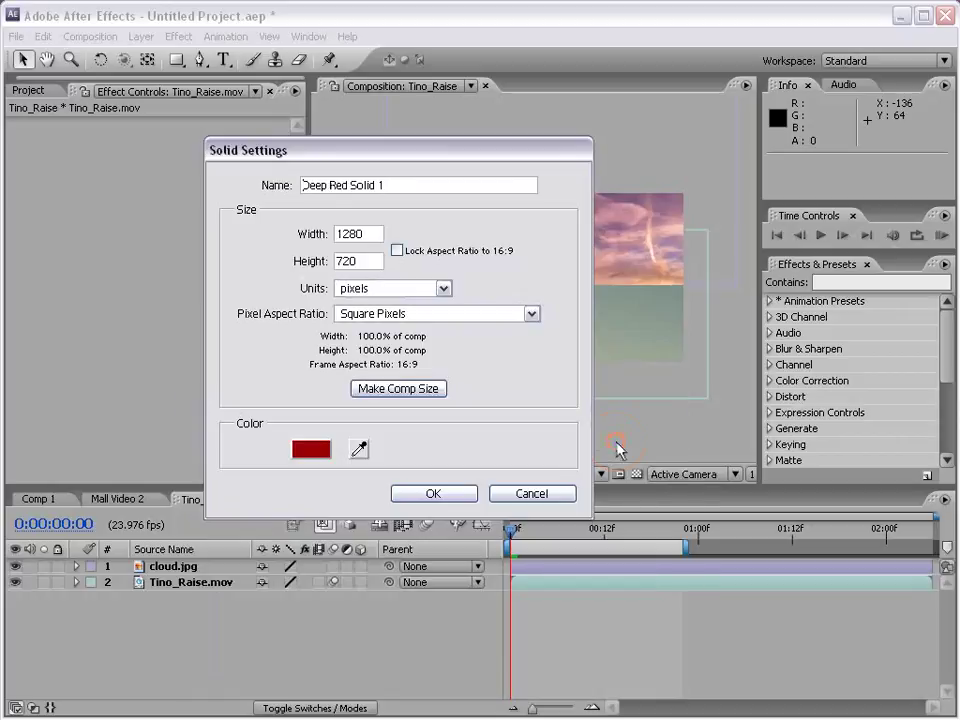
left_click(425, 493)
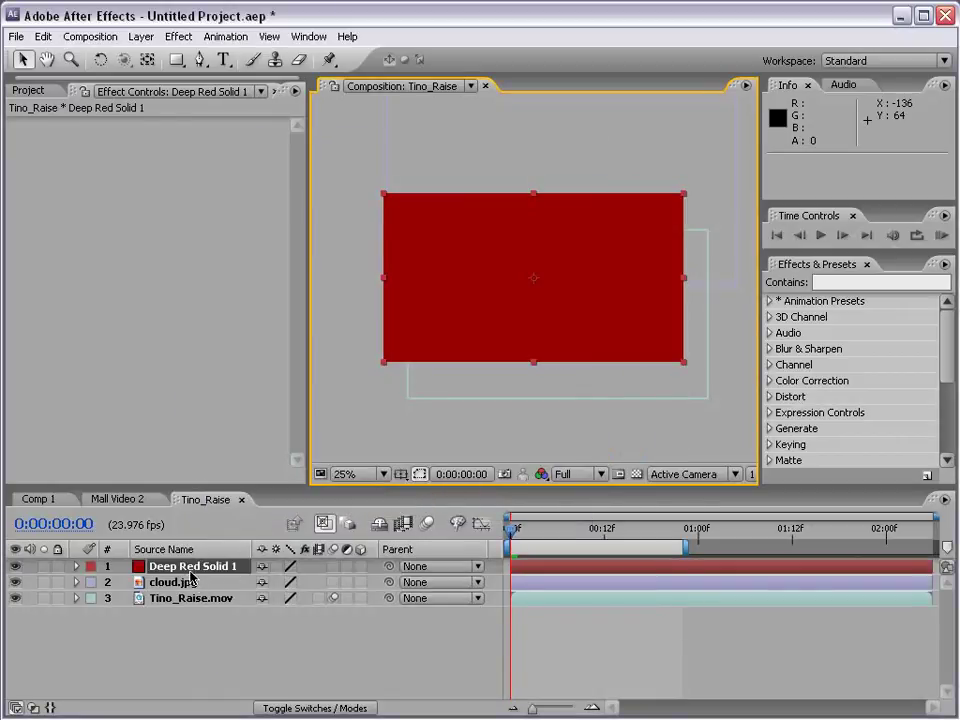
left_click_drag(190, 570, 188, 617)
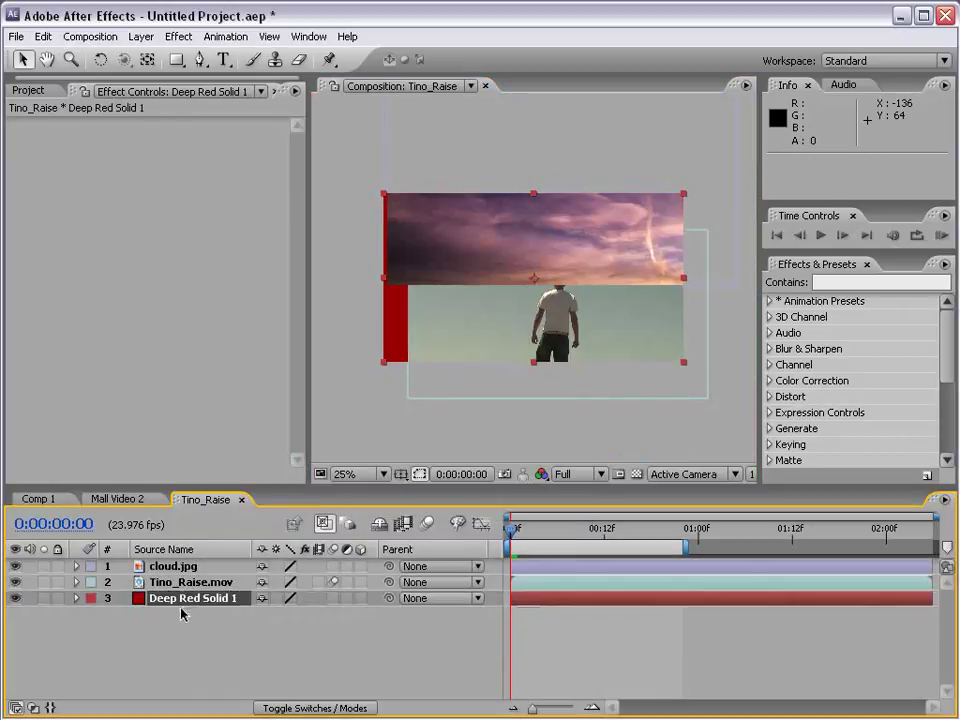
Nudge the red solid lower, then reposition Tino_Raise.mov and scale it down to 27%
mouse_move(445, 233)
left_mouse_down()
mouse_move(499, 214)
mouse_move(447, 250)
left_mouse_up()
left_click(175, 582)
mouse_move(495, 325)
left_mouse_down()
mouse_move(579, 325)
mouse_move(649, 409)
left_mouse_up()
left_click_drag(526, 242, 529, 154)
mouse_move(675, 417)
left_mouse_down()
mouse_move(587, 371)
mouse_move(495, 346)
left_mouse_up()
left_click_drag(675, 408, 481, 294)
Scale cloud.jpg to about 46%, place it beside the footage, and zoom the preview to 50%
left_click(656, 184)
left_click_drag(740, 213, 630, 170)
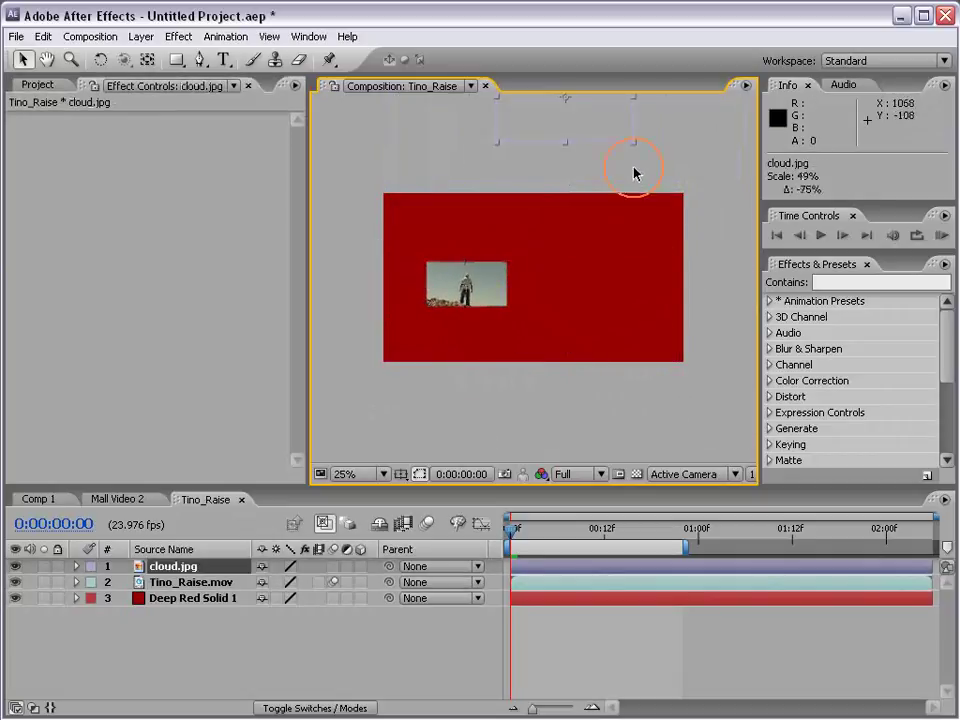
mouse_move(583, 112)
left_mouse_down()
mouse_move(583, 203)
mouse_move(603, 309)
mouse_move(610, 301)
left_mouse_up()
left_click(594, 356)
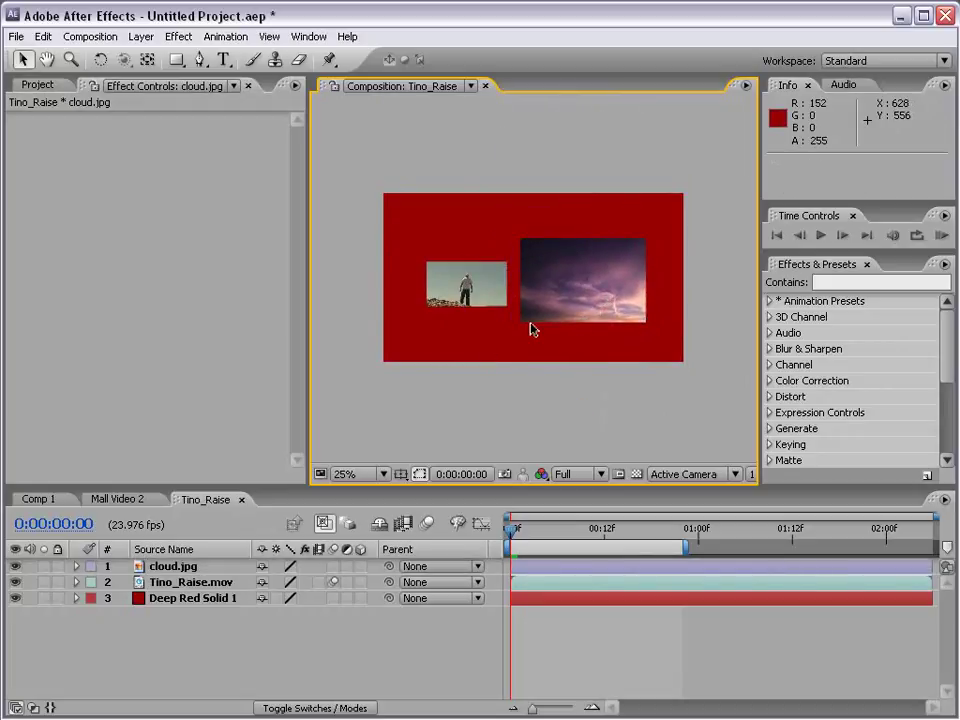
key("period")
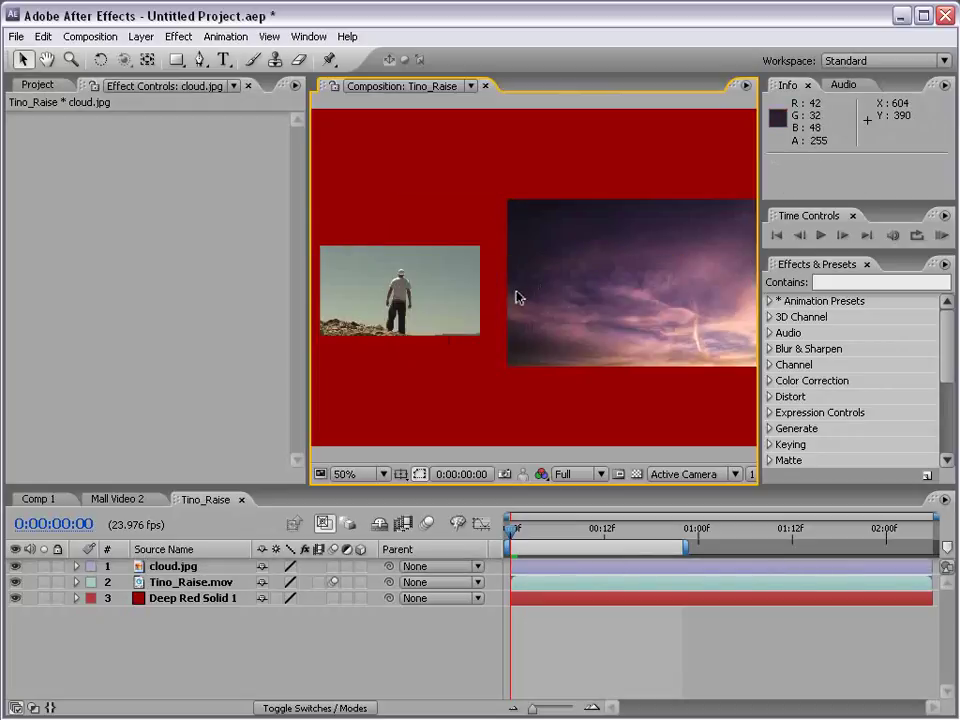